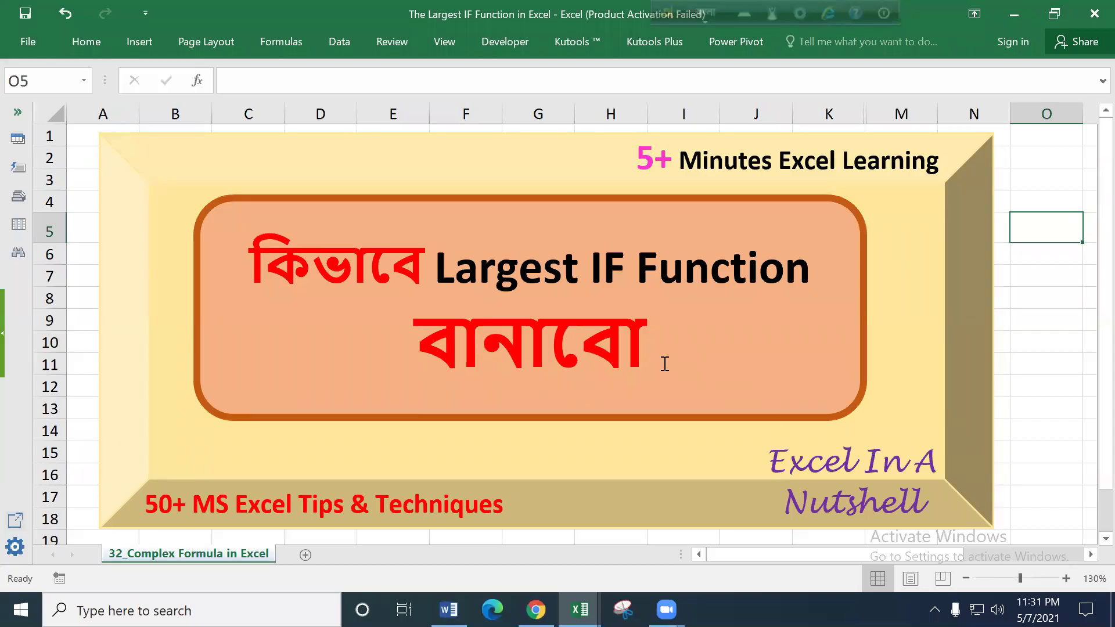
Switch to the Book1 workbook holding the product-name and code list.
left_click(1016, 276)
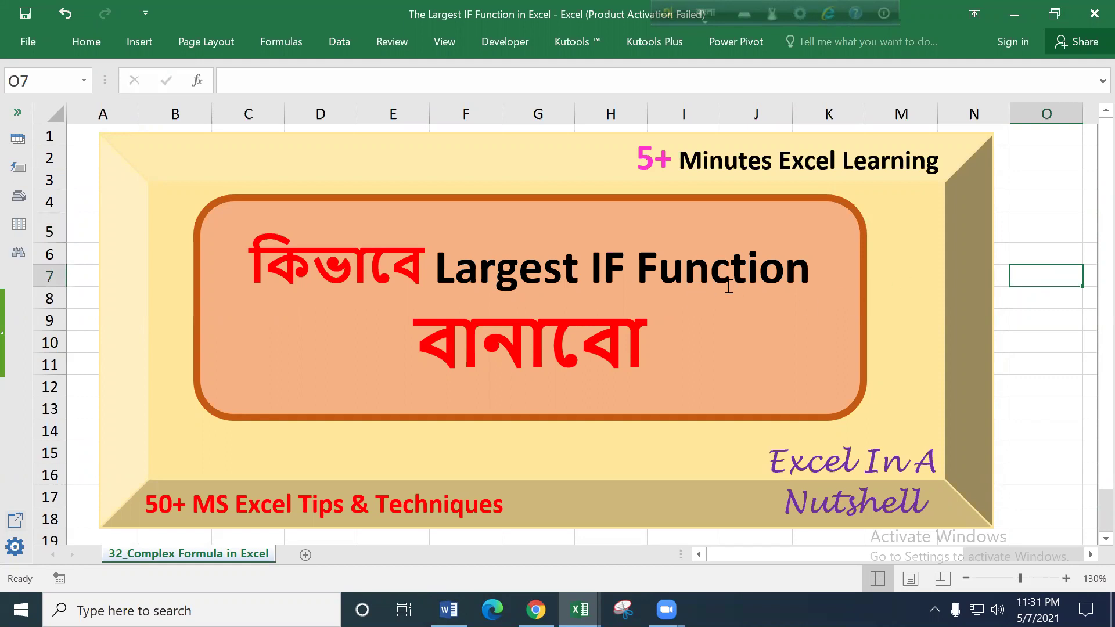
left_click(663, 324)
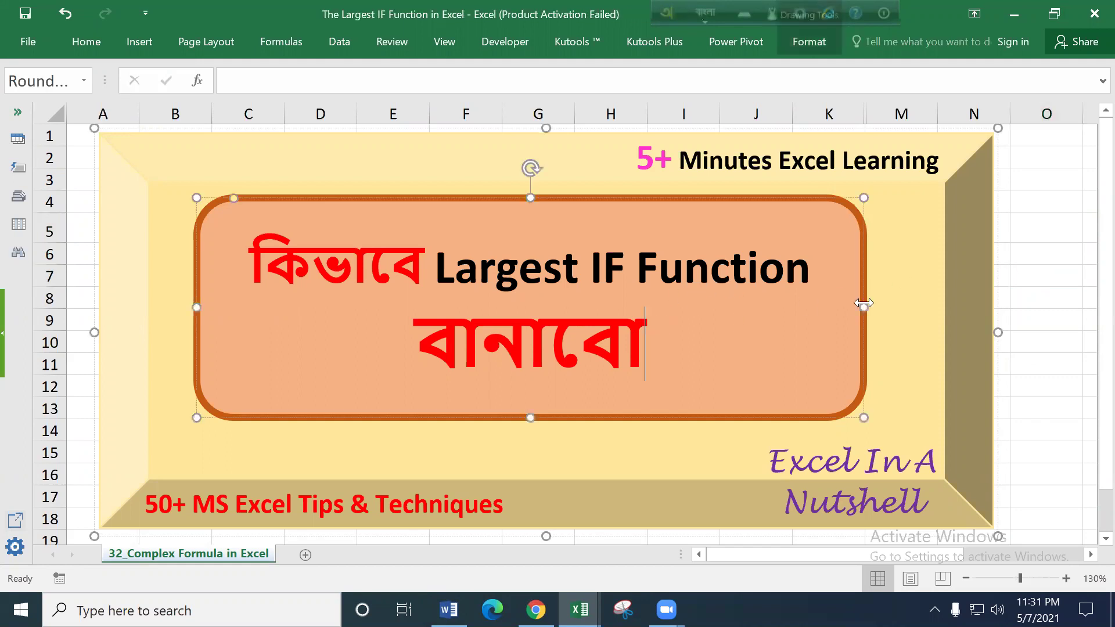
left_click(1022, 274)
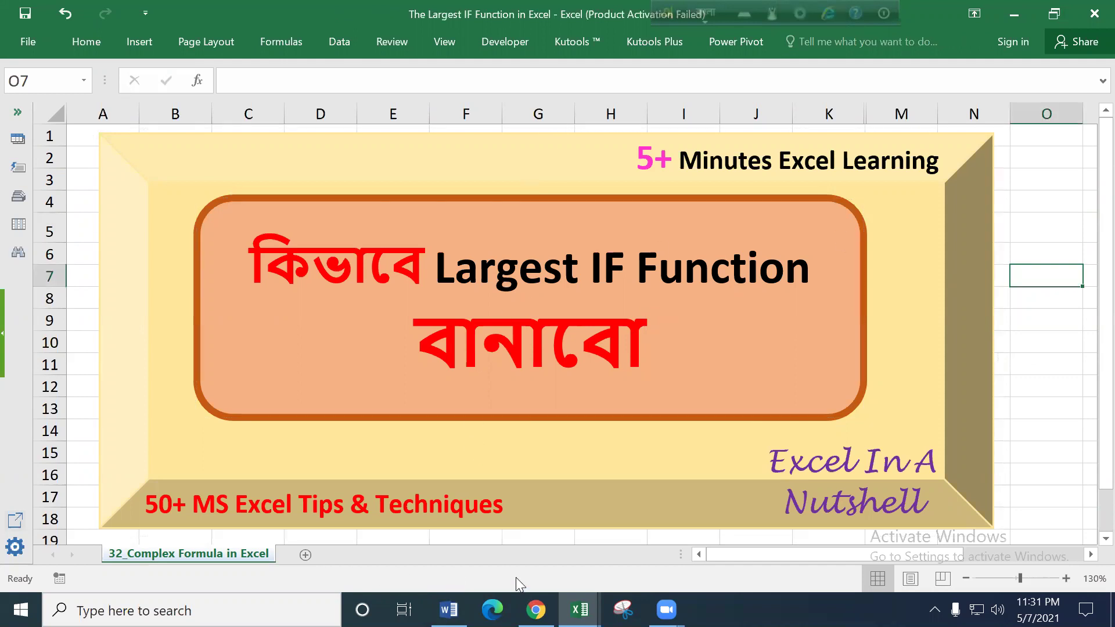
mouse_move(579, 609)
left_click(499, 543)
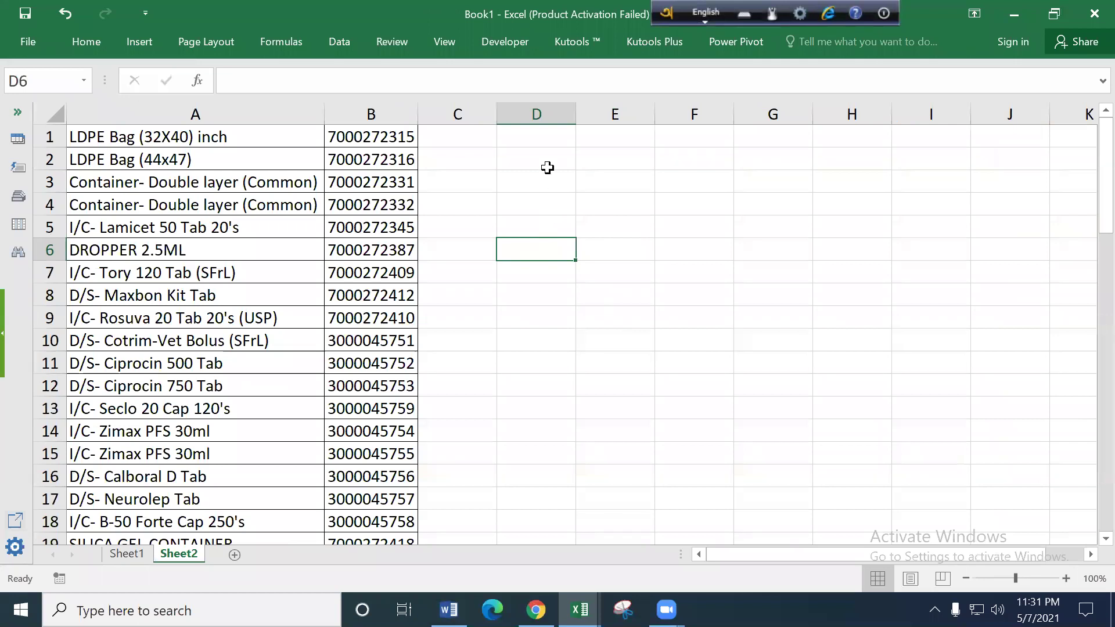
left_click(543, 181)
left_click(532, 293)
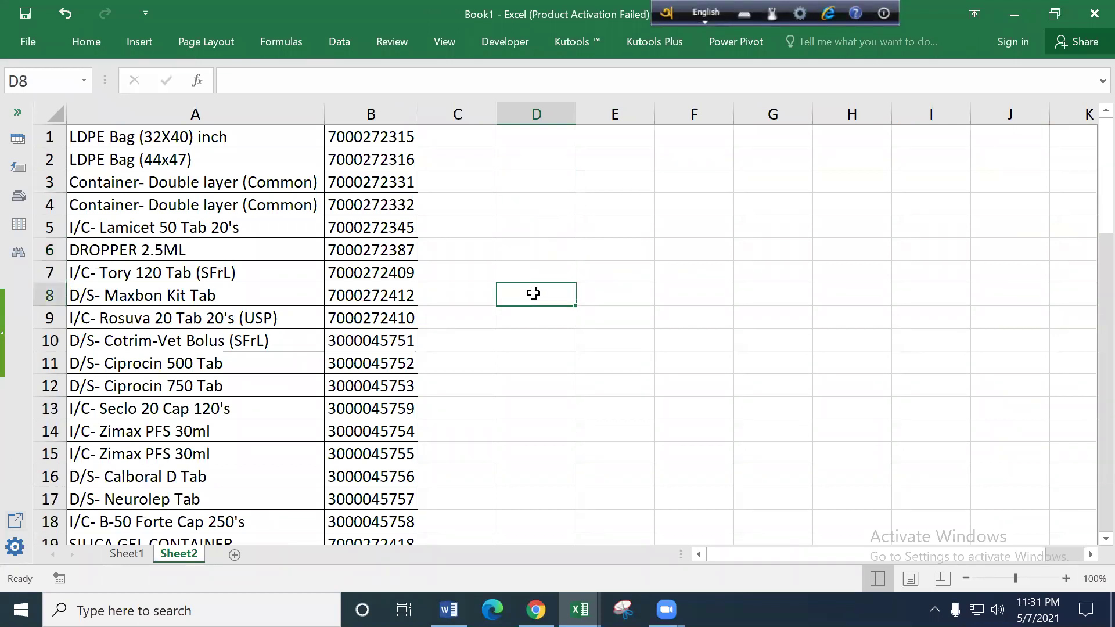
type("=")
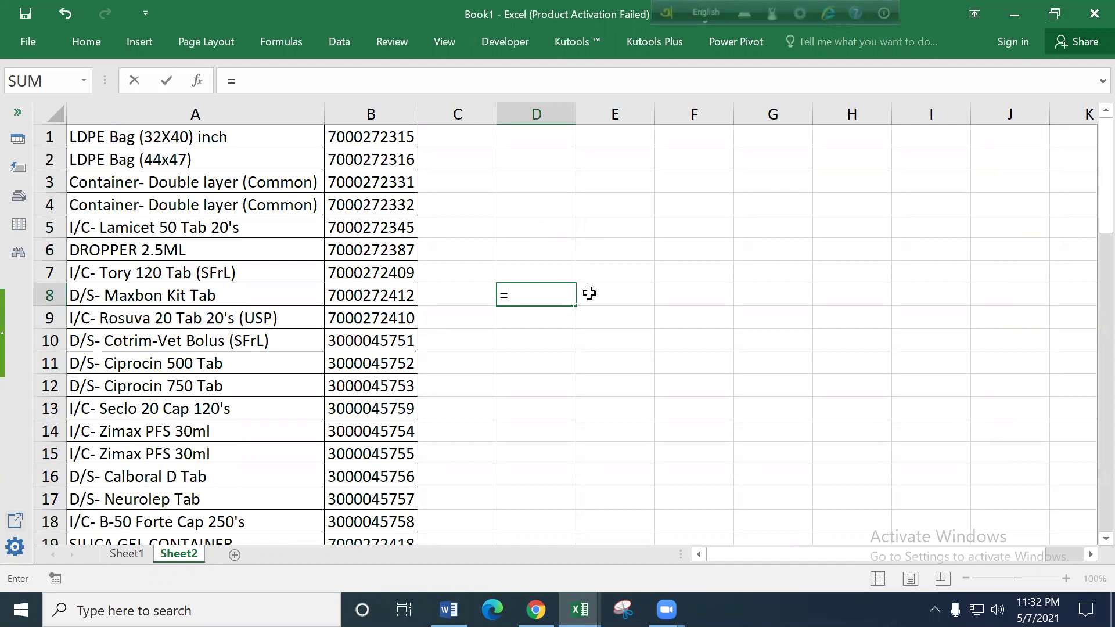
type("vlo")
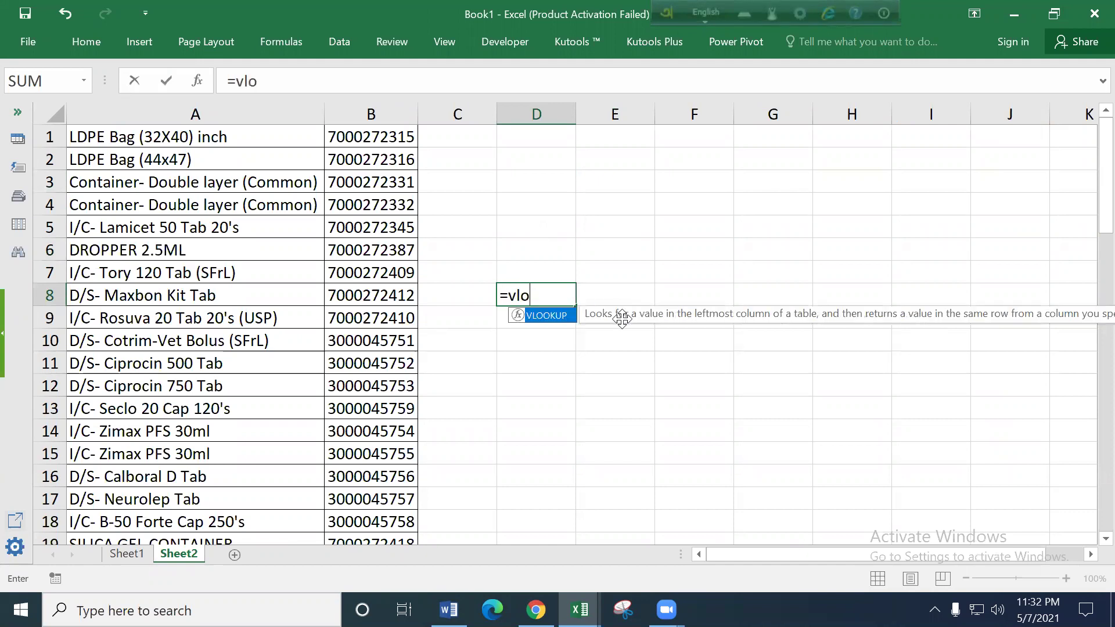
double_click(548, 316)
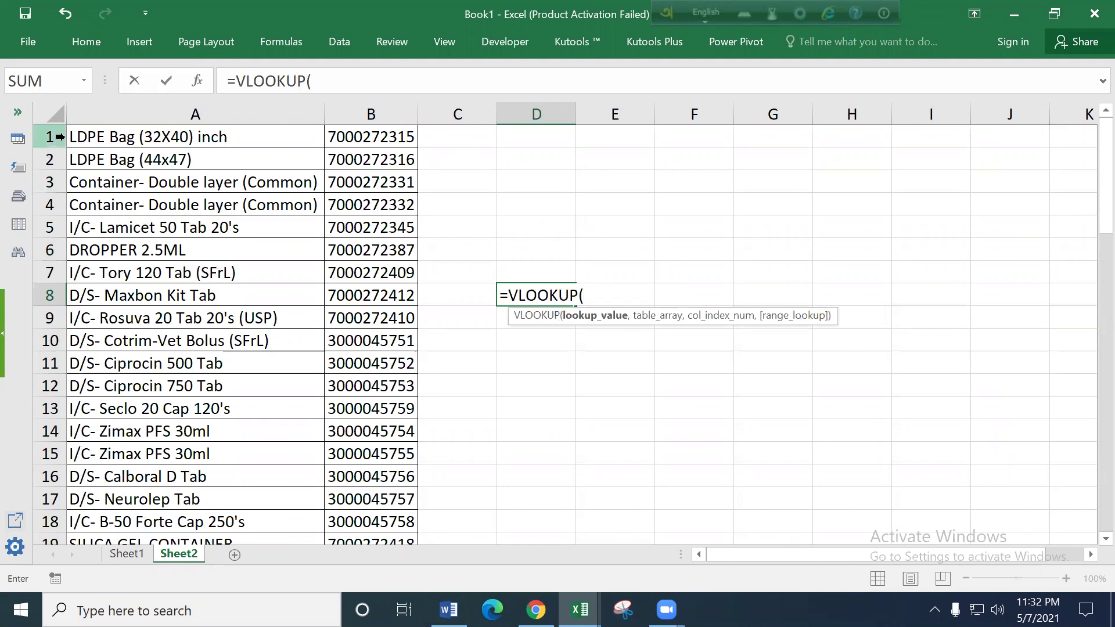
left_click(112, 134)
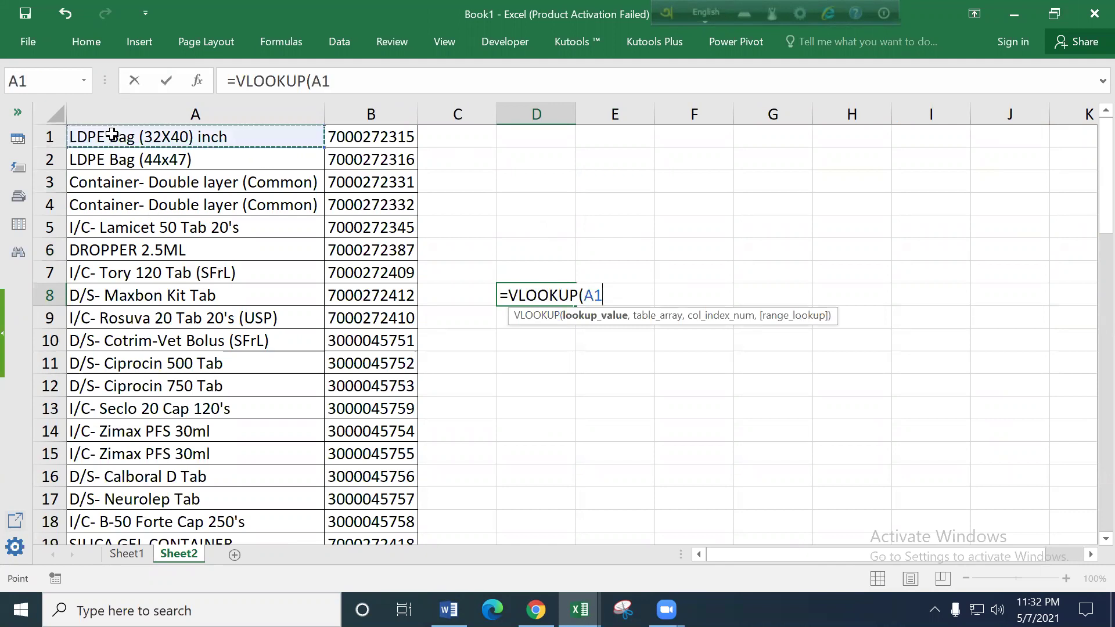
type(",")
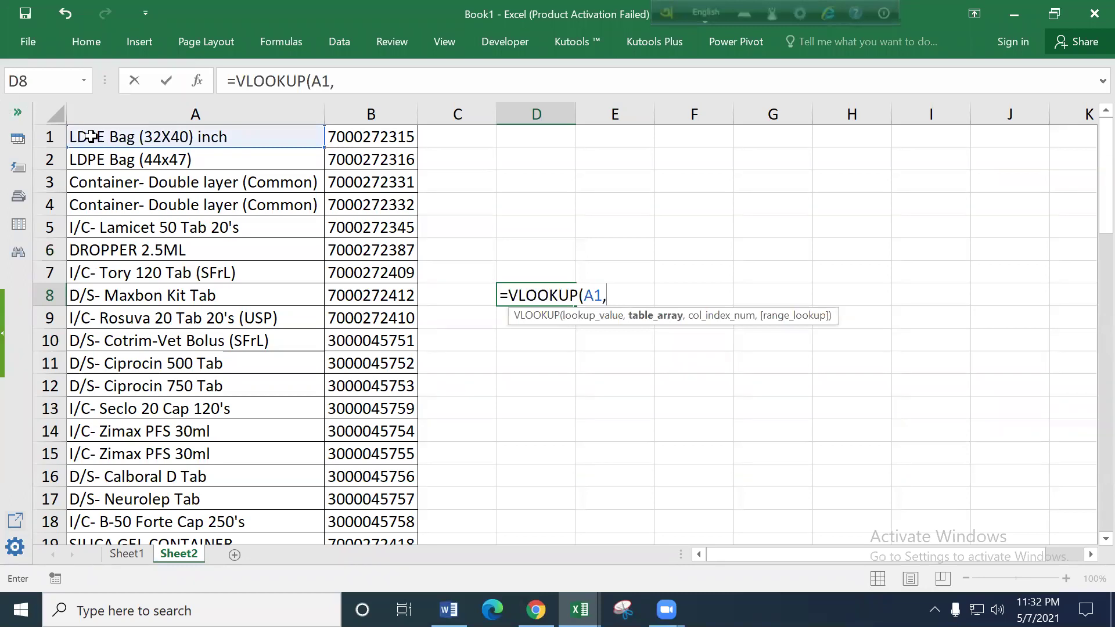
left_click(93, 137)
key("ctrl+shift+Right")
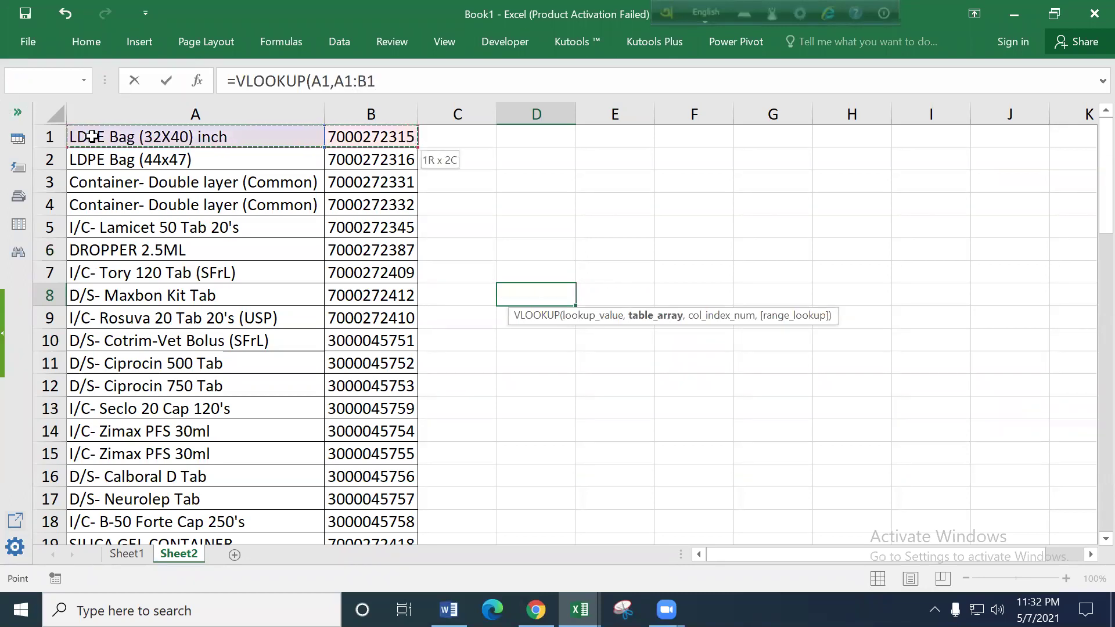
key("ctrl+shift+Down")
type(",2")
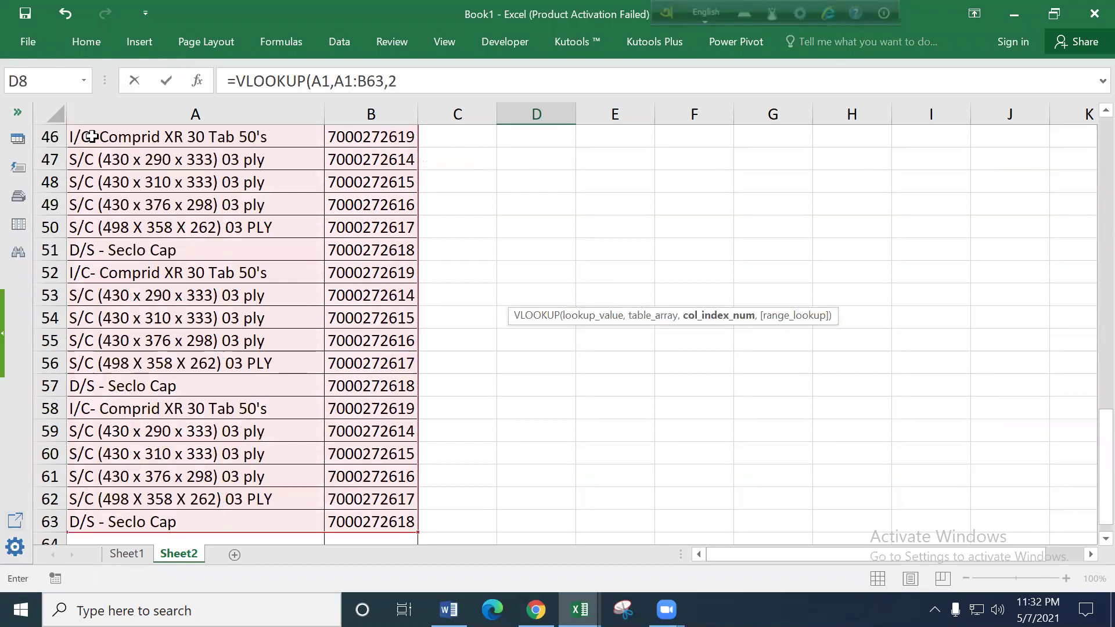
type(",0)")
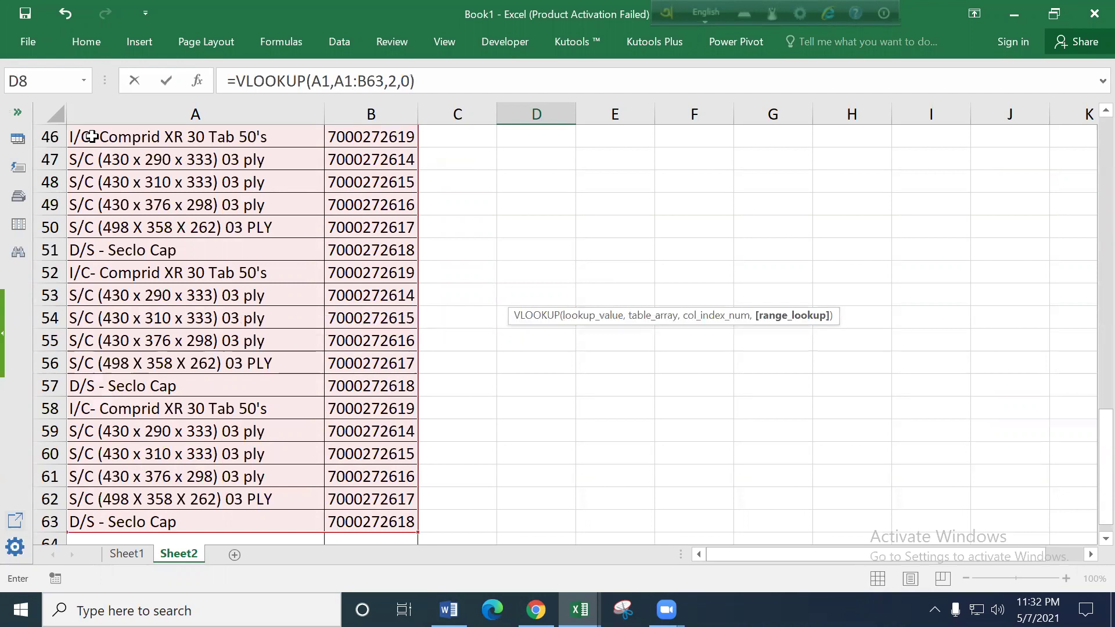
key("Return")
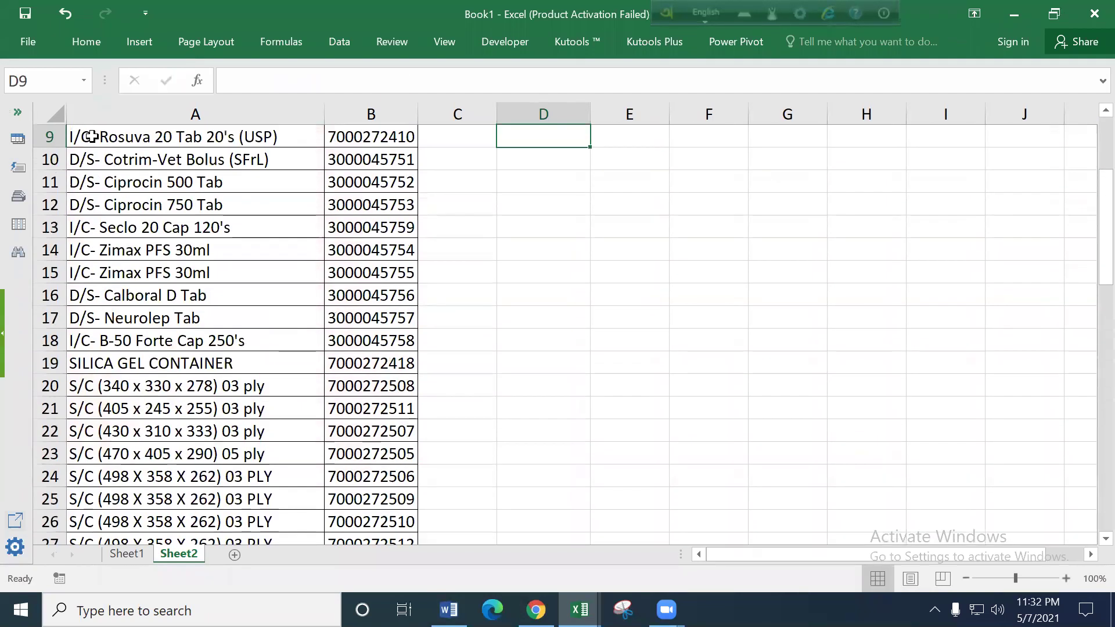
left_click(526, 294)
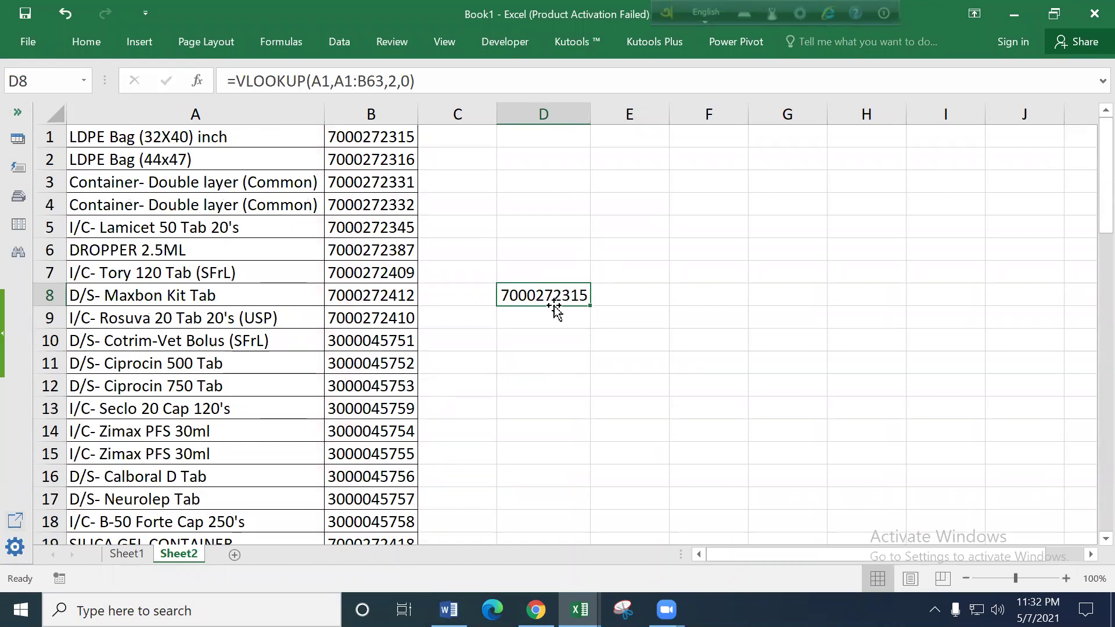
left_click(600, 316)
left_click(567, 294)
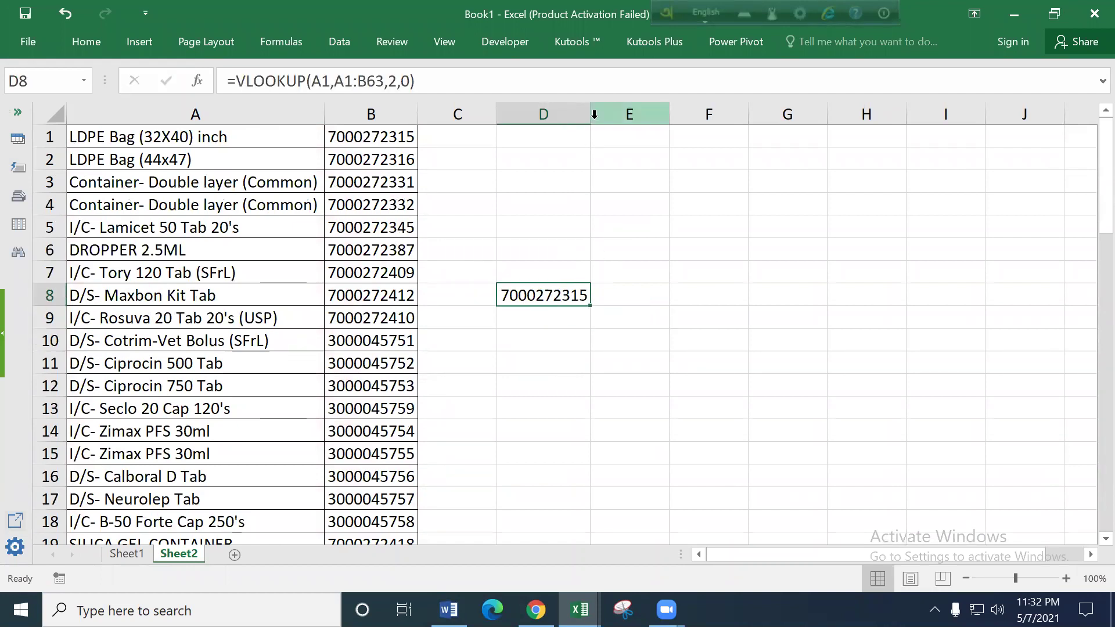
left_click_drag(590, 113, 604, 117)
left_click(579, 137)
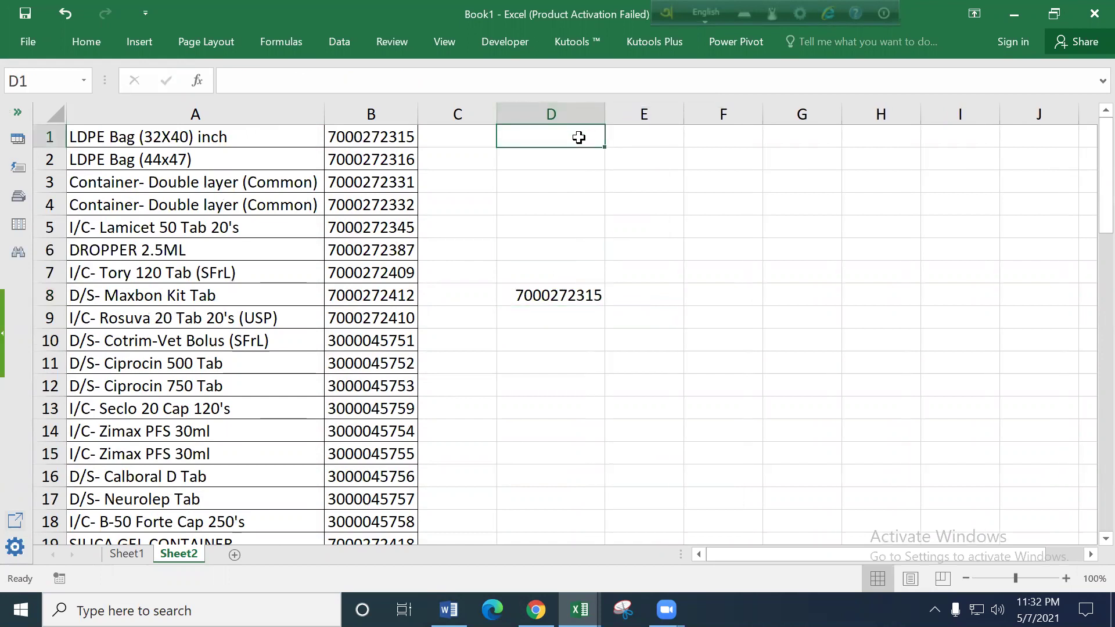
left_click(569, 187)
left_click(558, 290)
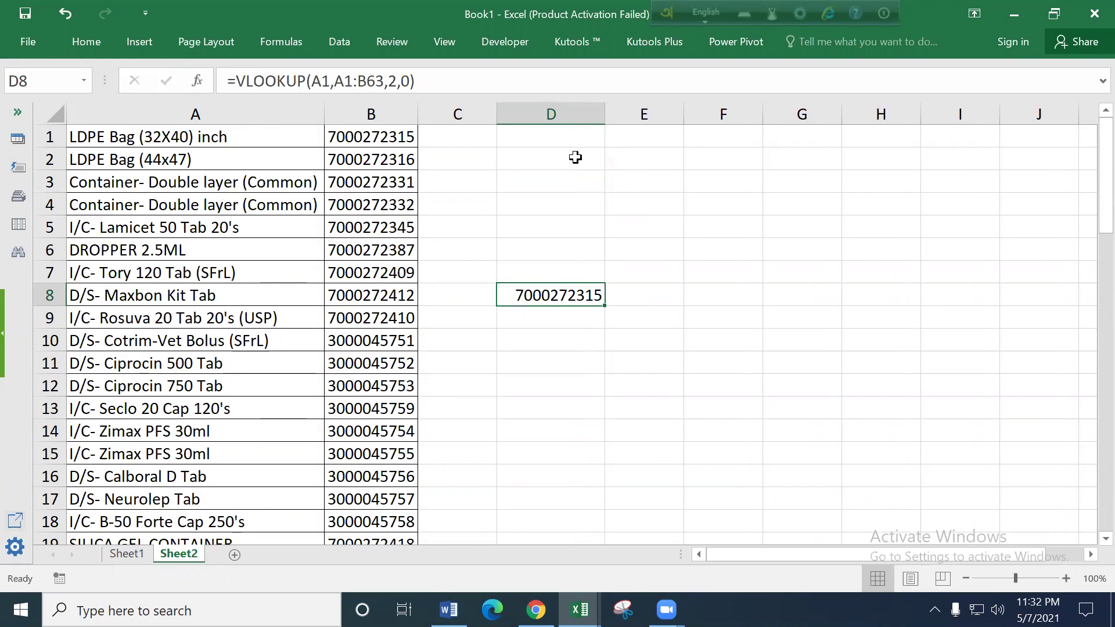
left_click(566, 138)
left_click_drag(604, 113, 628, 115)
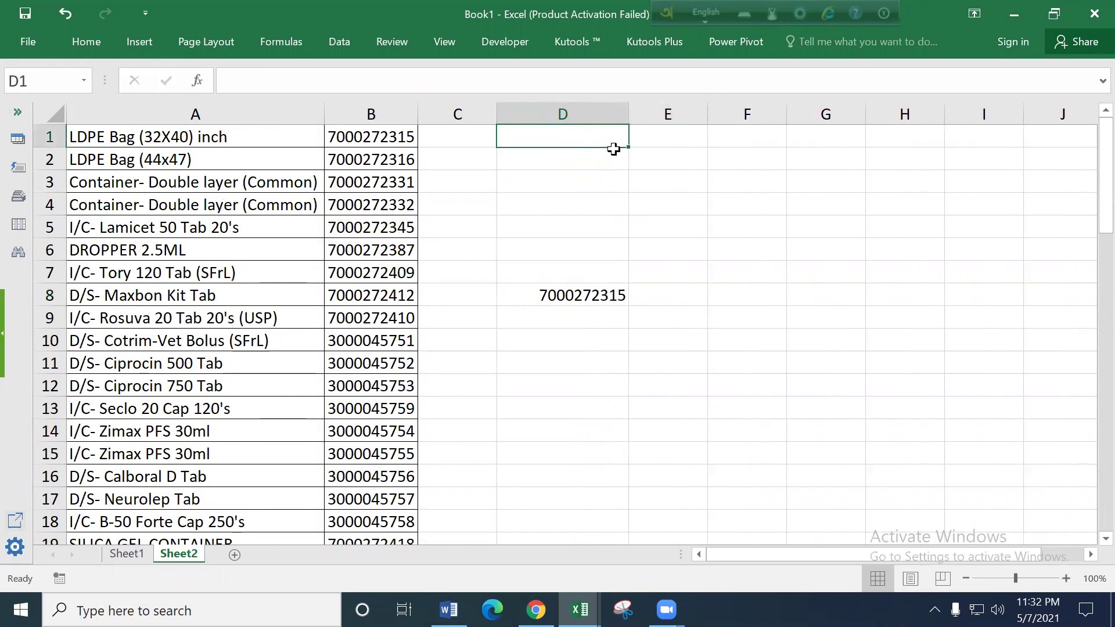
Inspect cells D1 and D3, the A4 item and B4 code, ending on D1.
left_click(583, 176)
left_click(574, 135)
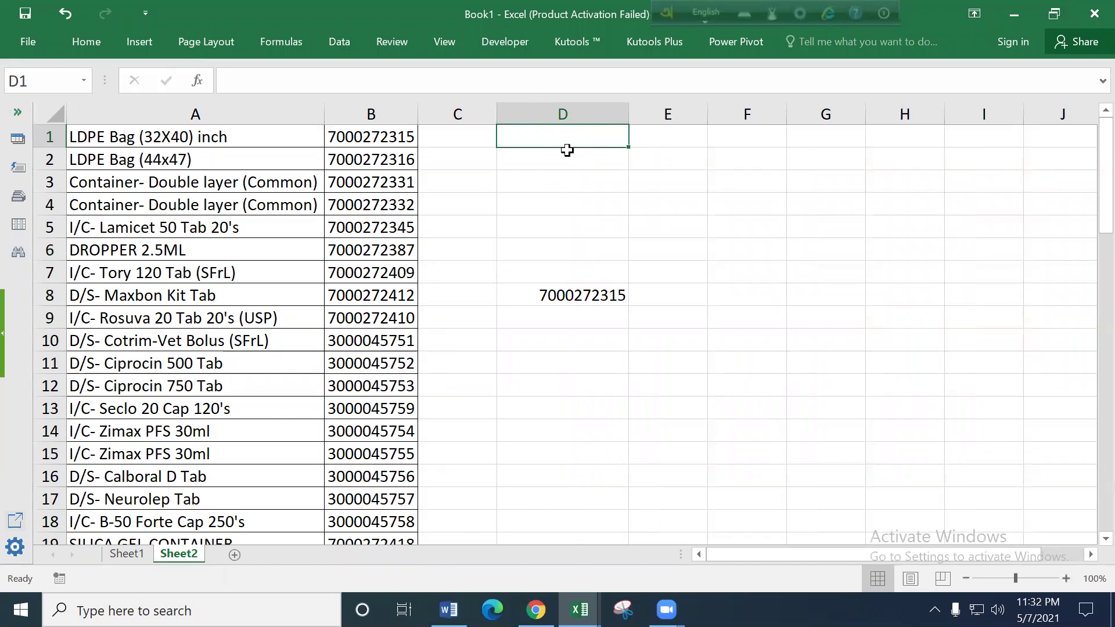
left_click(557, 184)
left_click(539, 137)
left_click(530, 177)
left_click(319, 205)
left_click(370, 203)
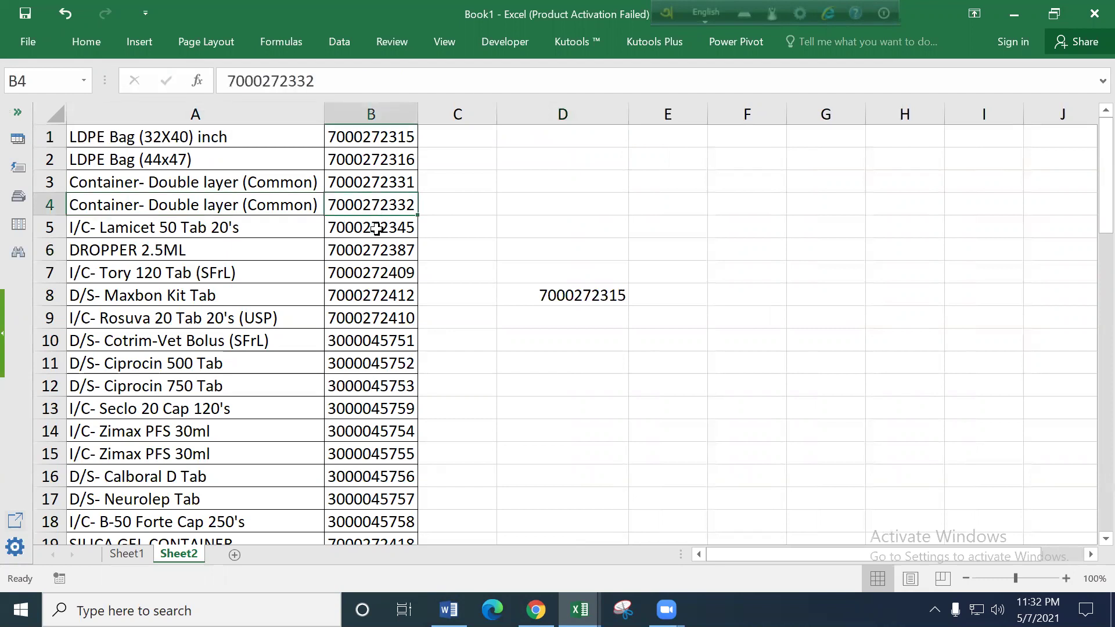
left_click(576, 139)
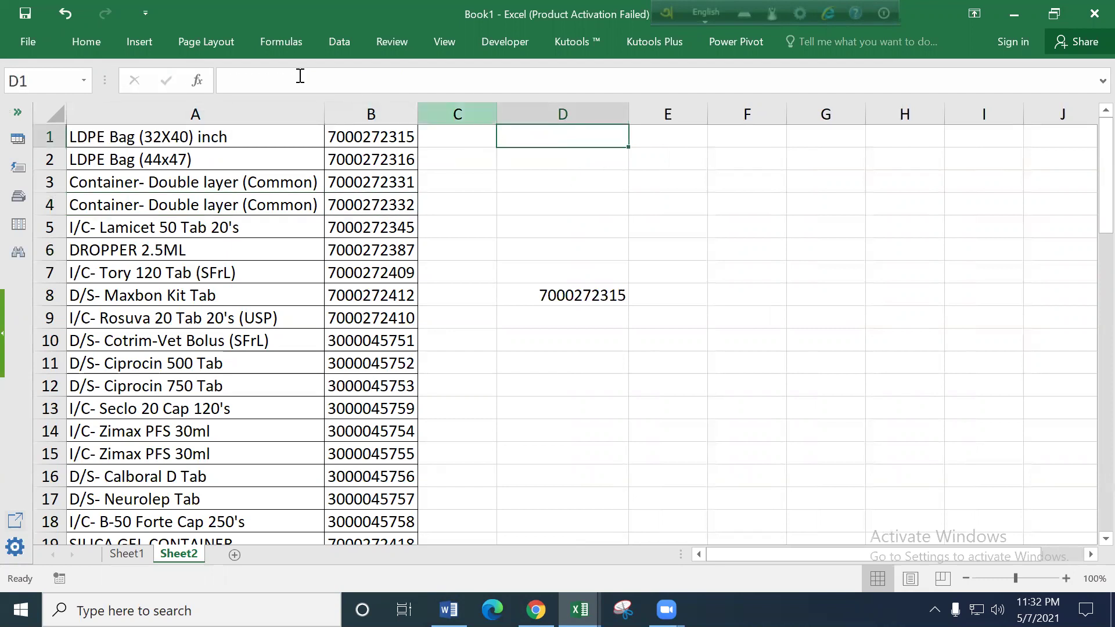
Shade cell D1 light orange.
left_click(79, 40)
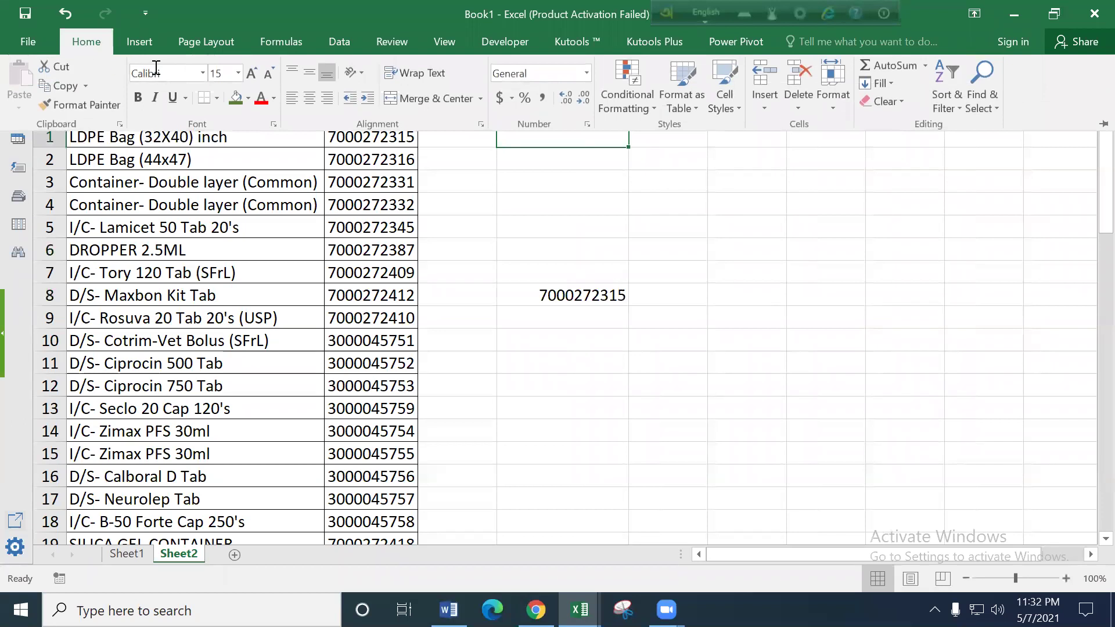
left_click(248, 99)
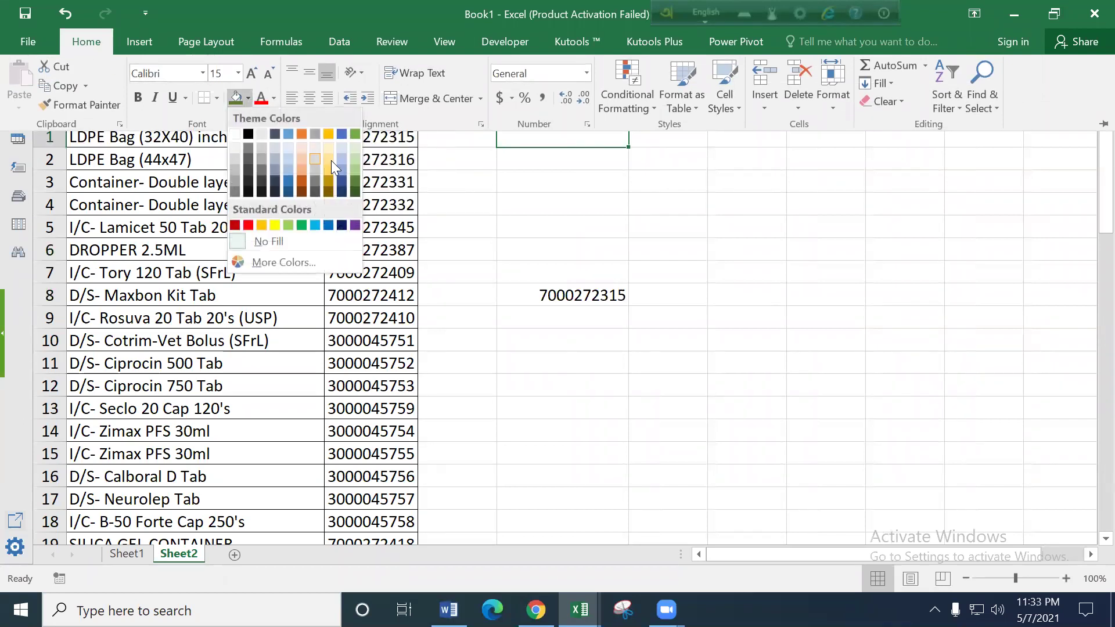
left_click(302, 168)
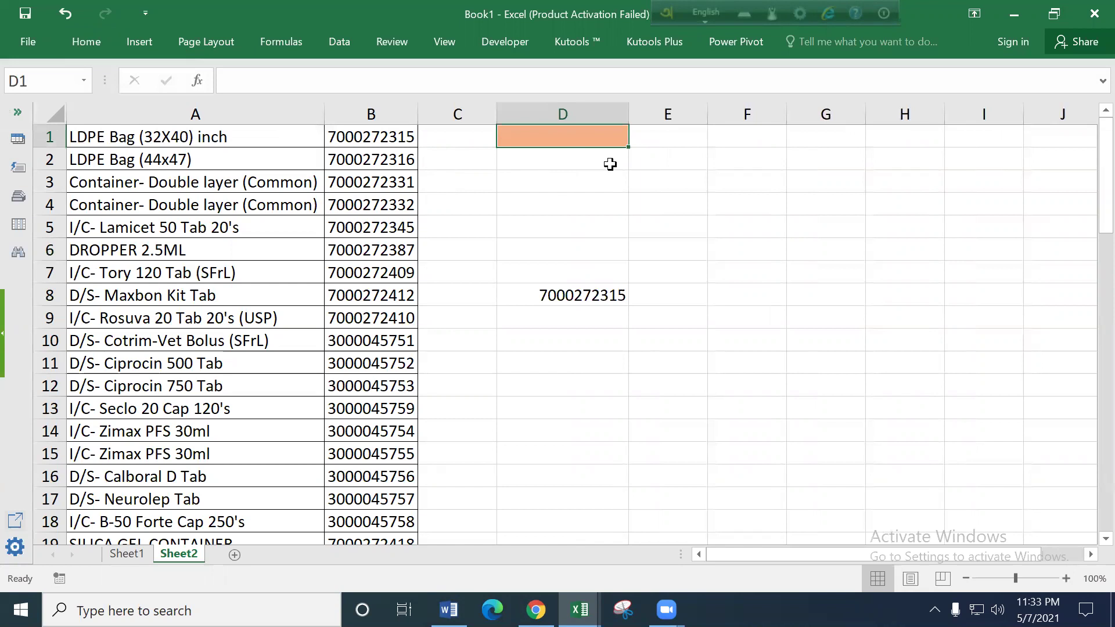
Shade cell G1 yellow and begin an =IF formula in it.
left_click(817, 134)
left_click(96, 43)
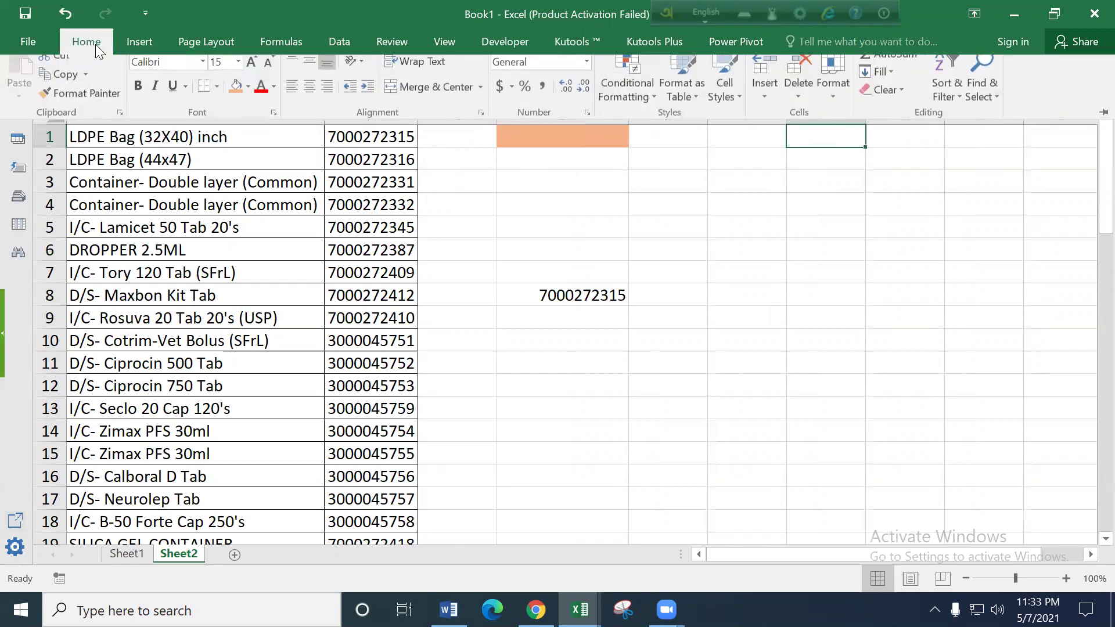
left_click(247, 99)
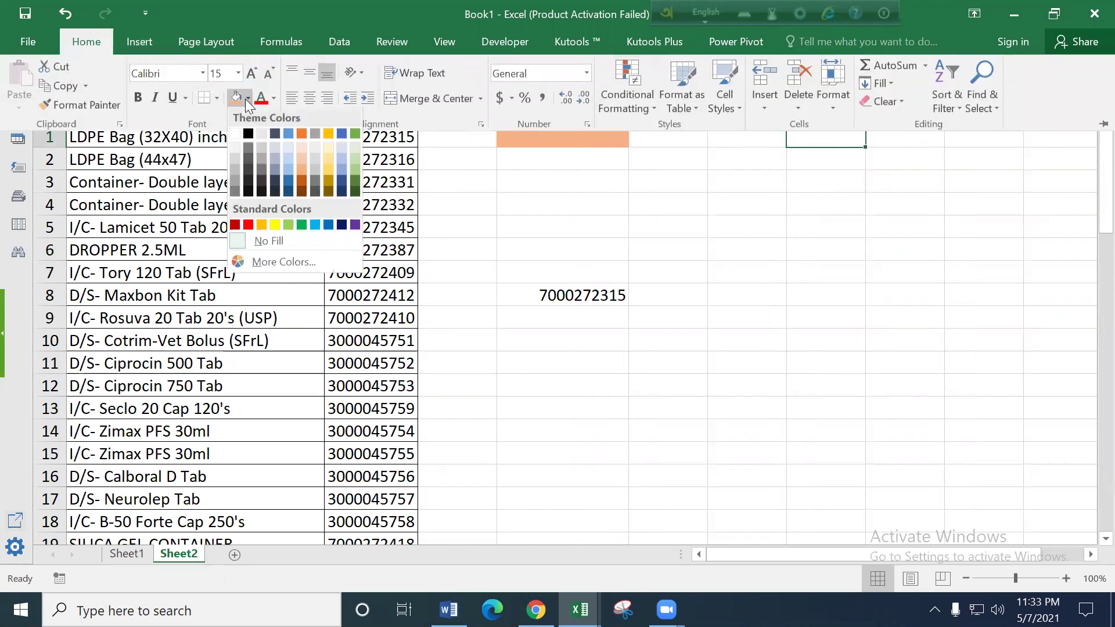
left_click(327, 169)
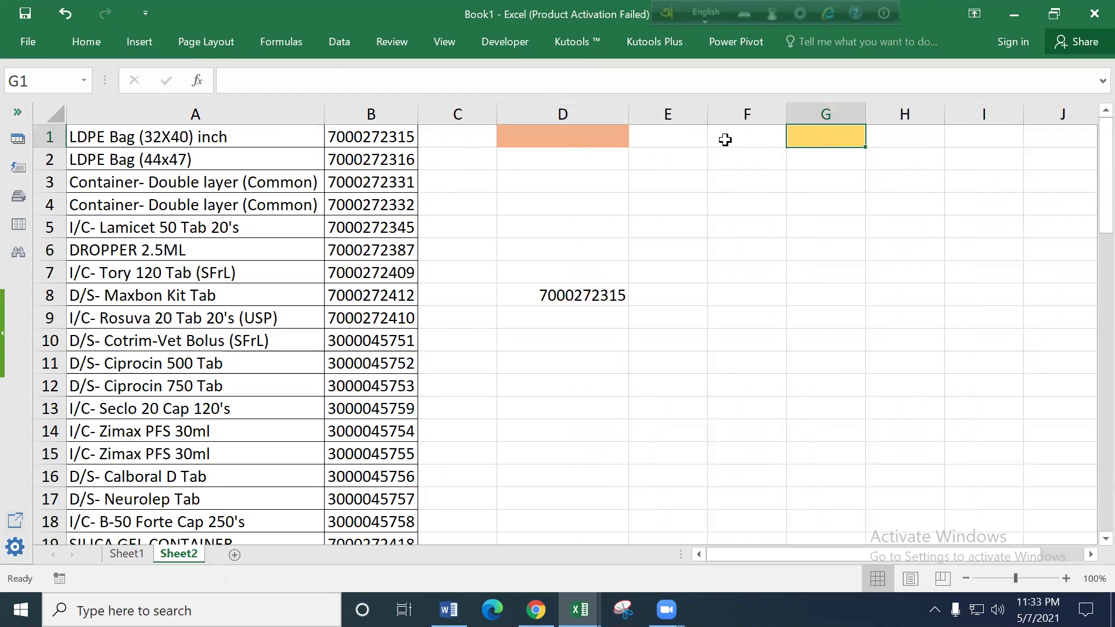
type("=")
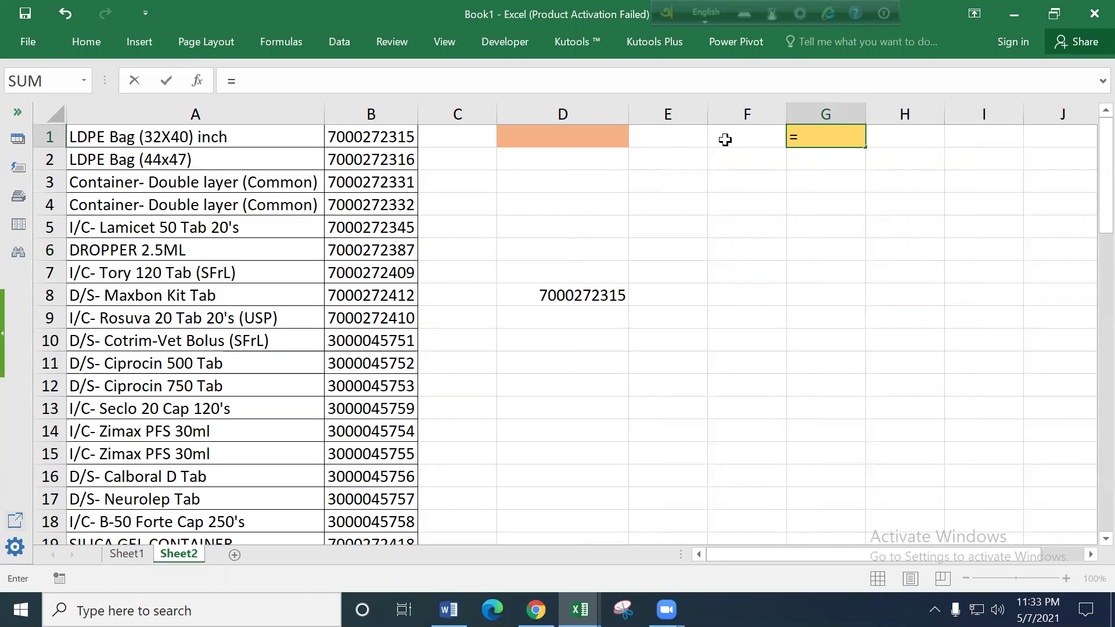
type("if")
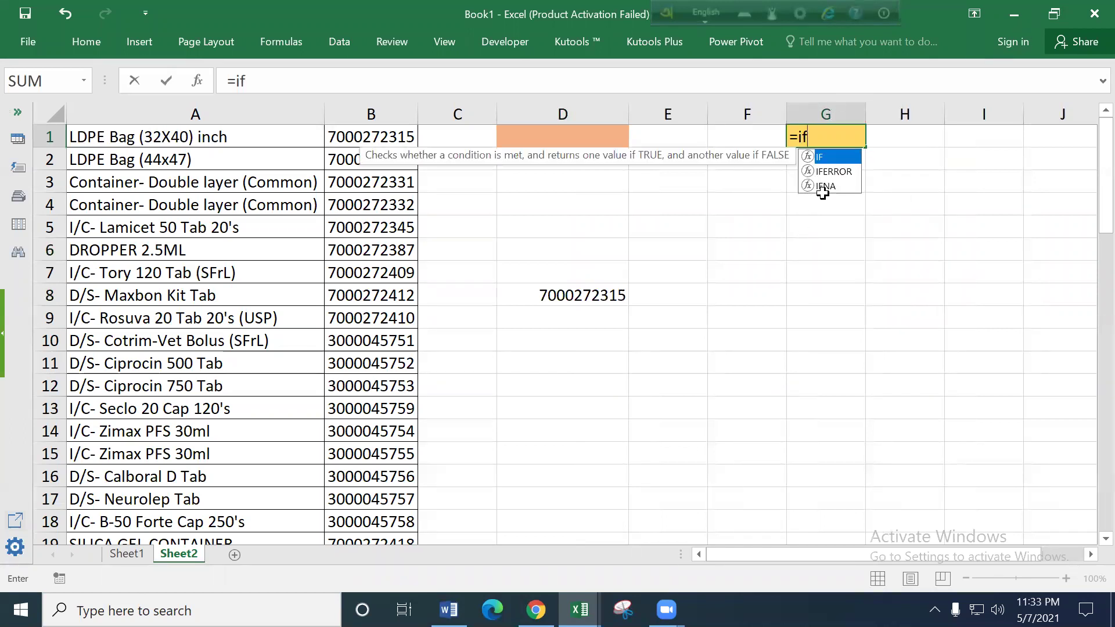
Start an IF formula in G1 referencing F1, then cancel it.
double_click(828, 159)
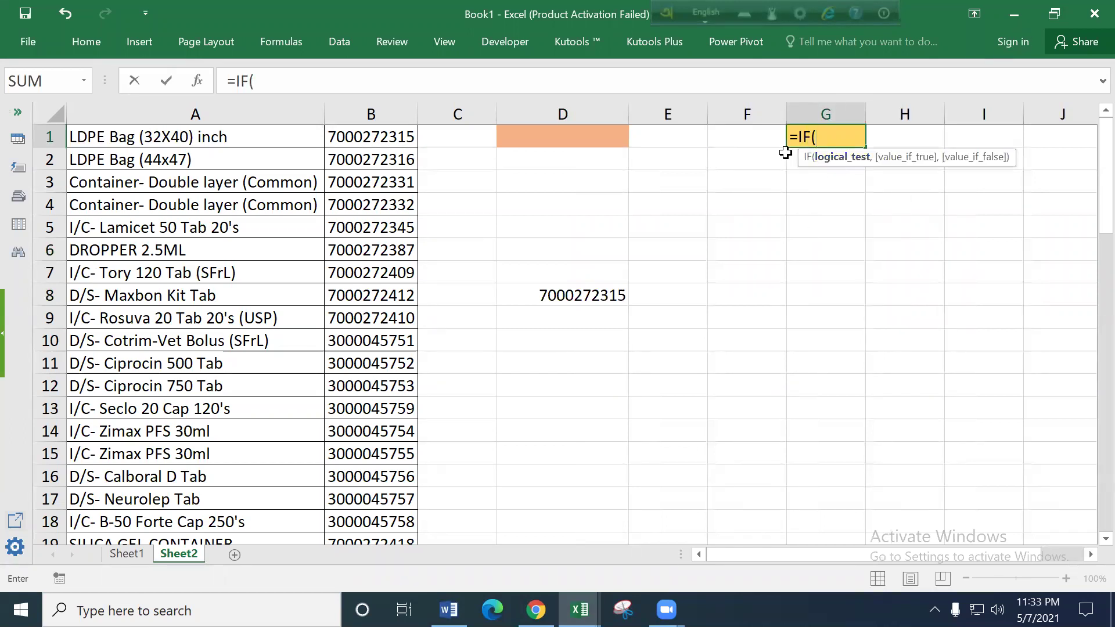
left_click(760, 146)
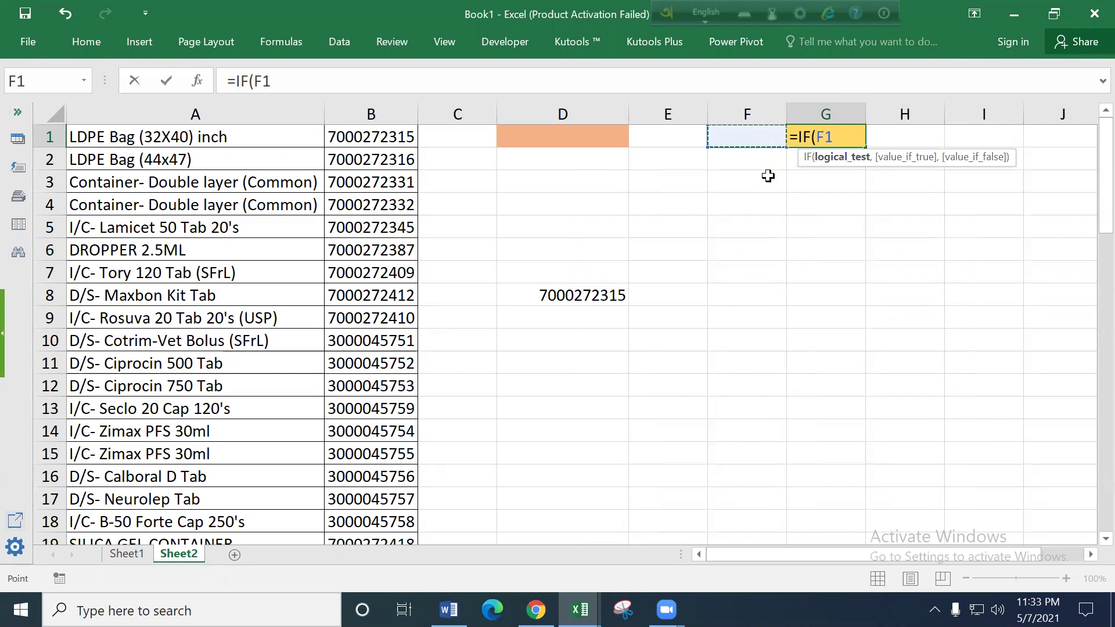
key("BackSpace")
key("Escape")
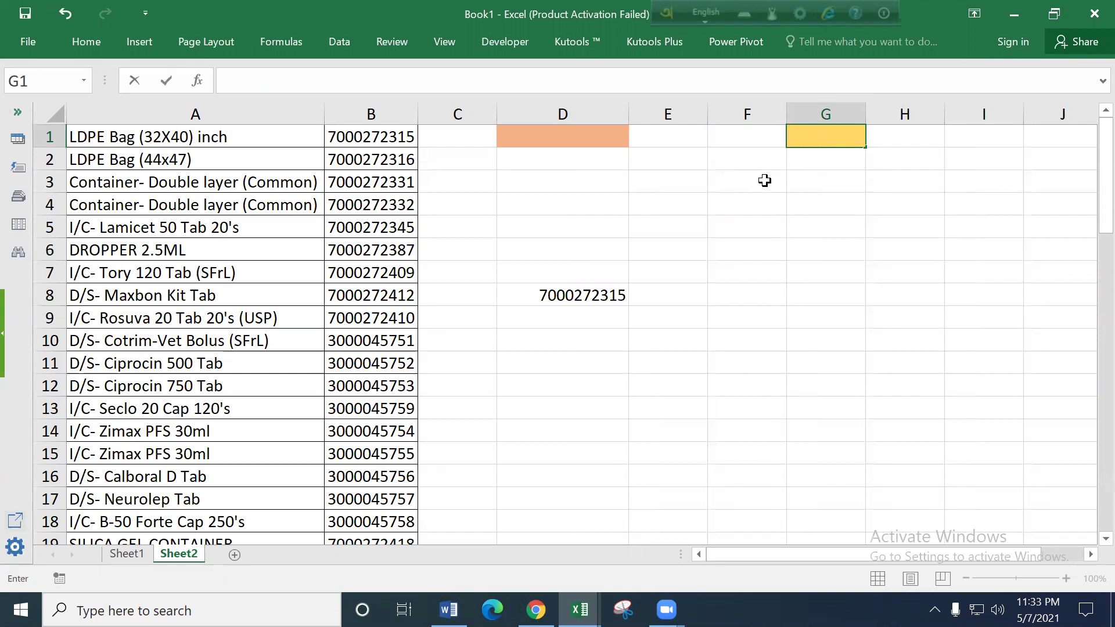
Widen column G to give G1 more room.
left_click(757, 176)
scroll(754, 174, "up", 3, "ctrl")
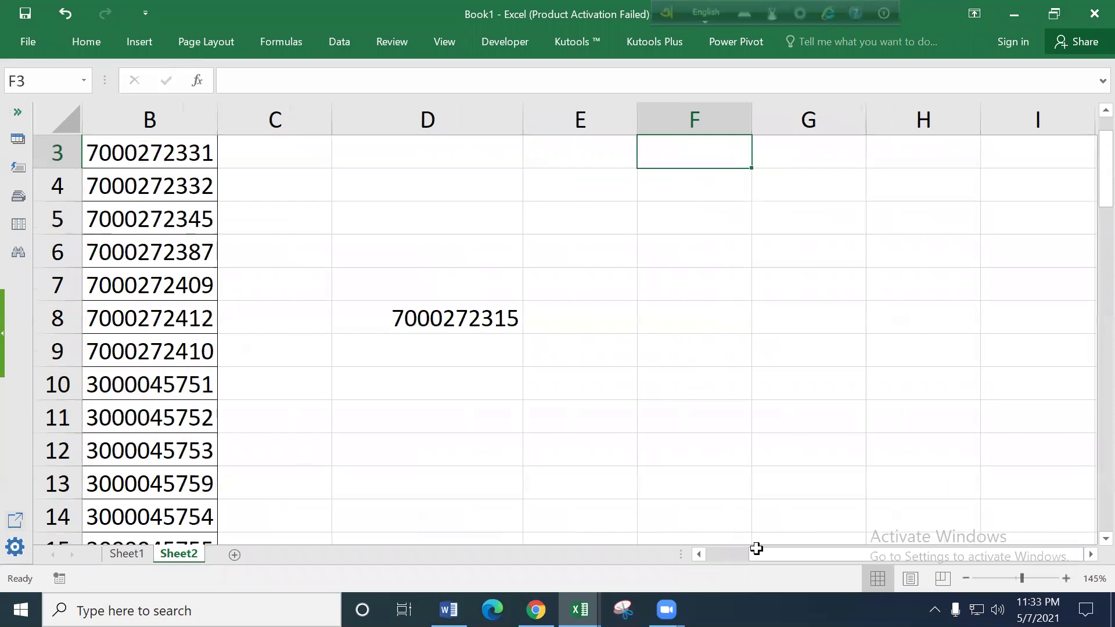
scroll(739, 264, "up", 1)
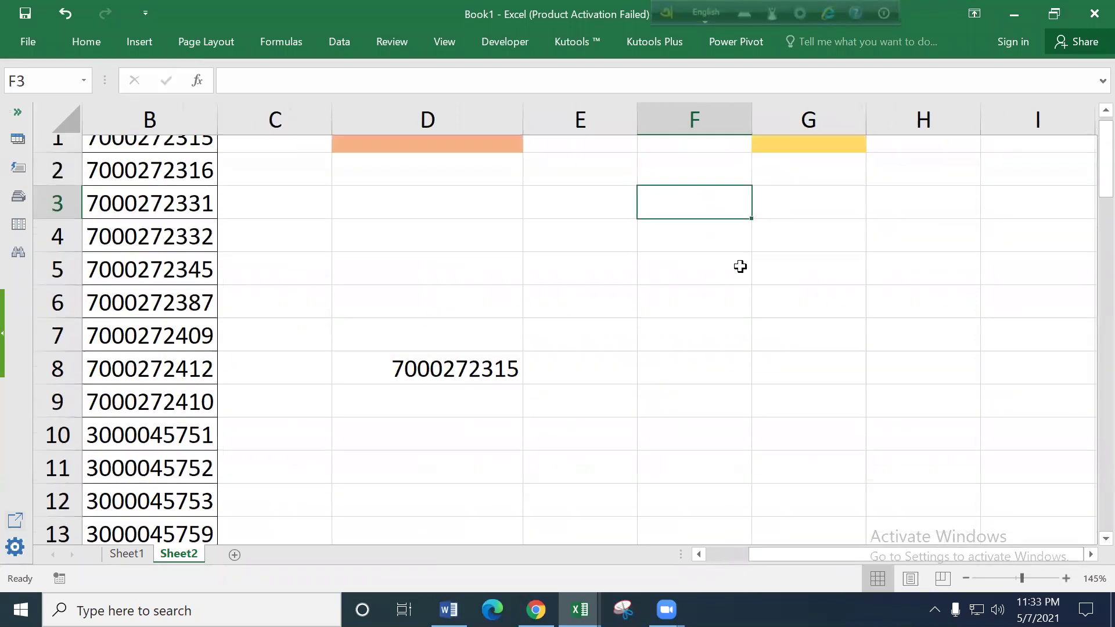
left_click(862, 139)
left_click_drag(866, 119, 980, 119)
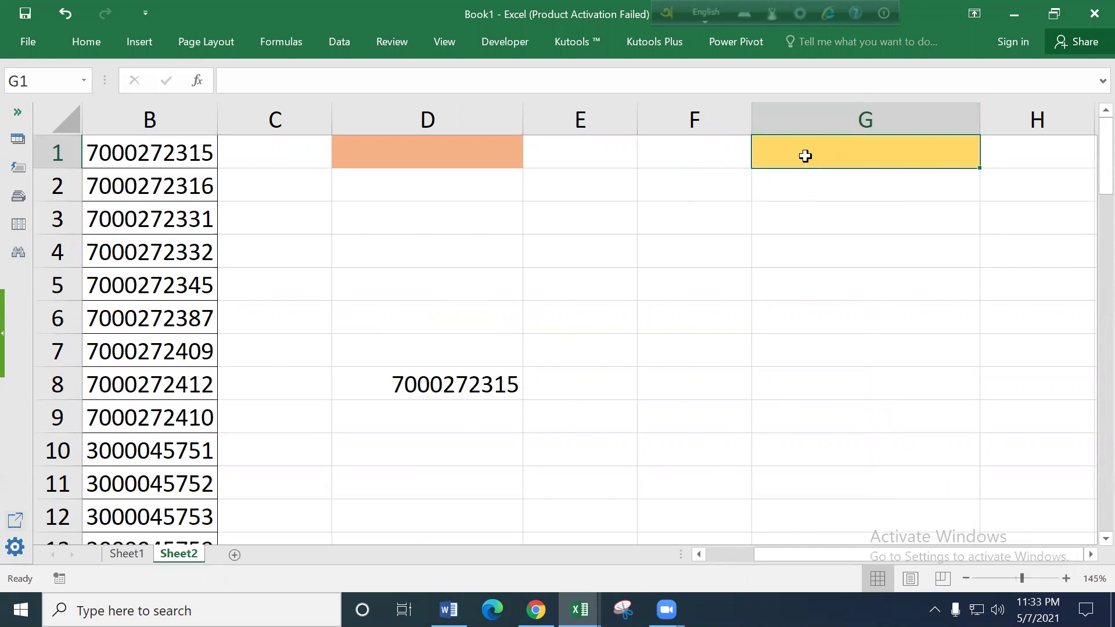
Enter =IF(D1=A1,B1,"Did not match") in G1.
type("=")
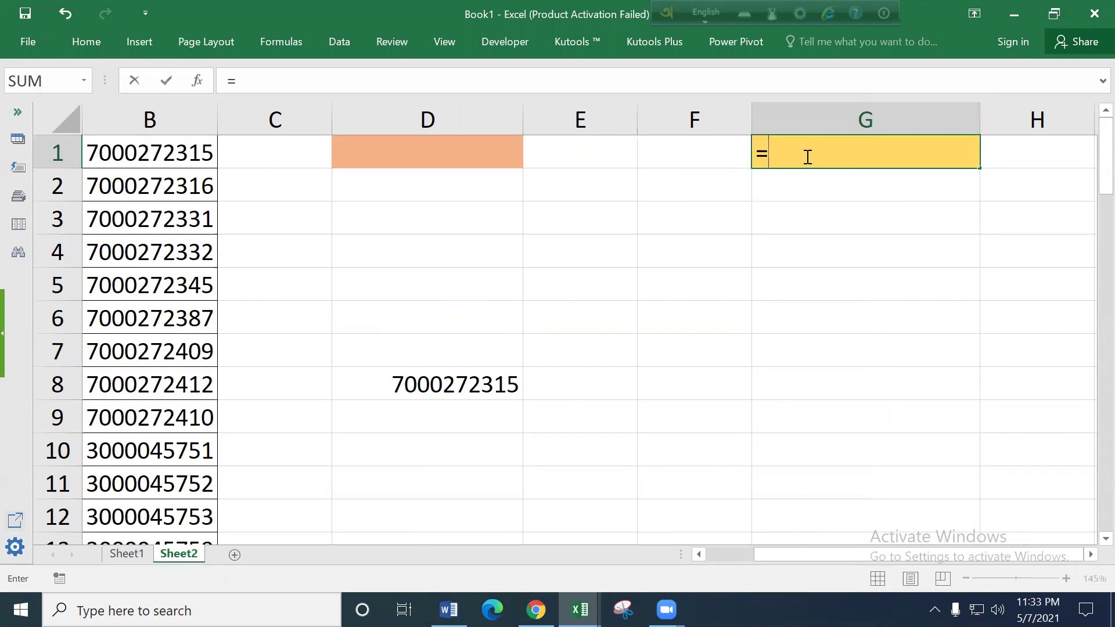
type("vl")
key("BackSpace")
key("BackSpace")
type("if")
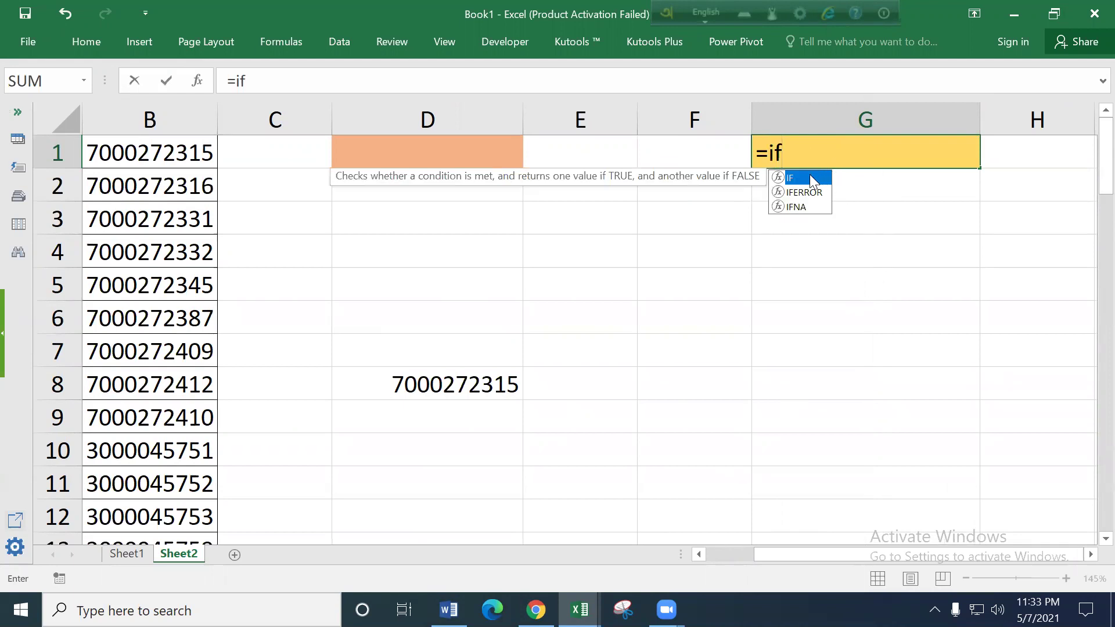
double_click(812, 178)
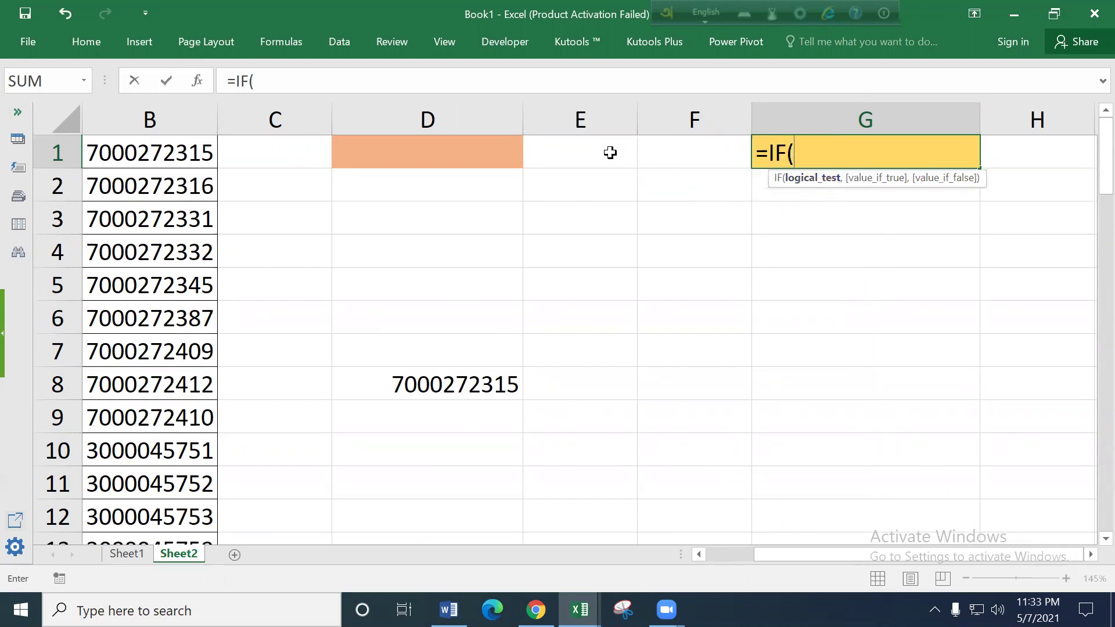
left_click(447, 154)
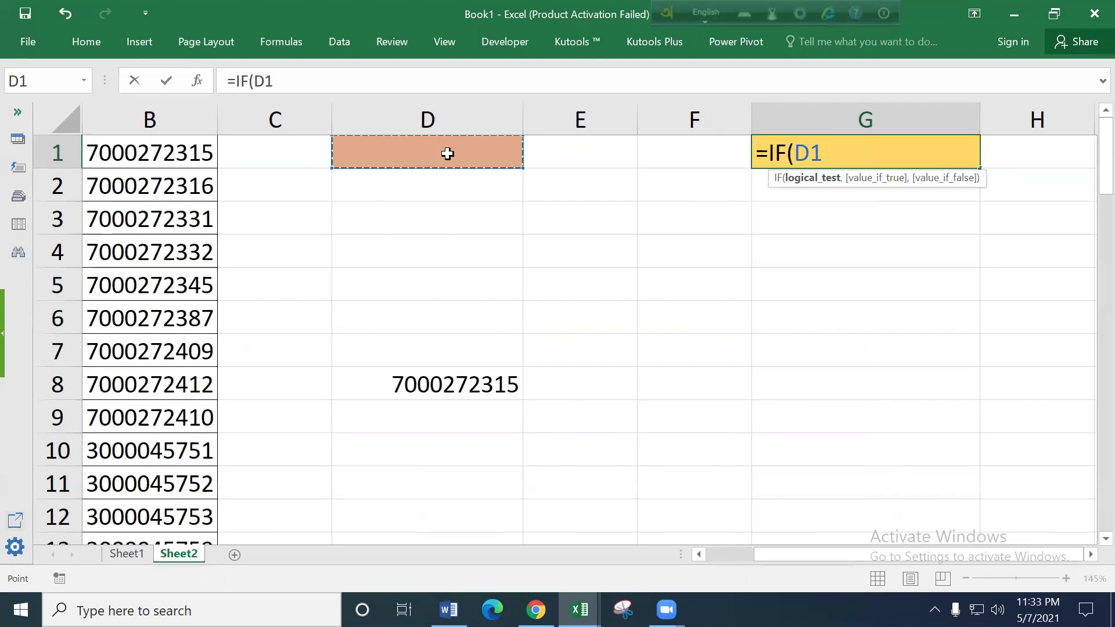
type("=")
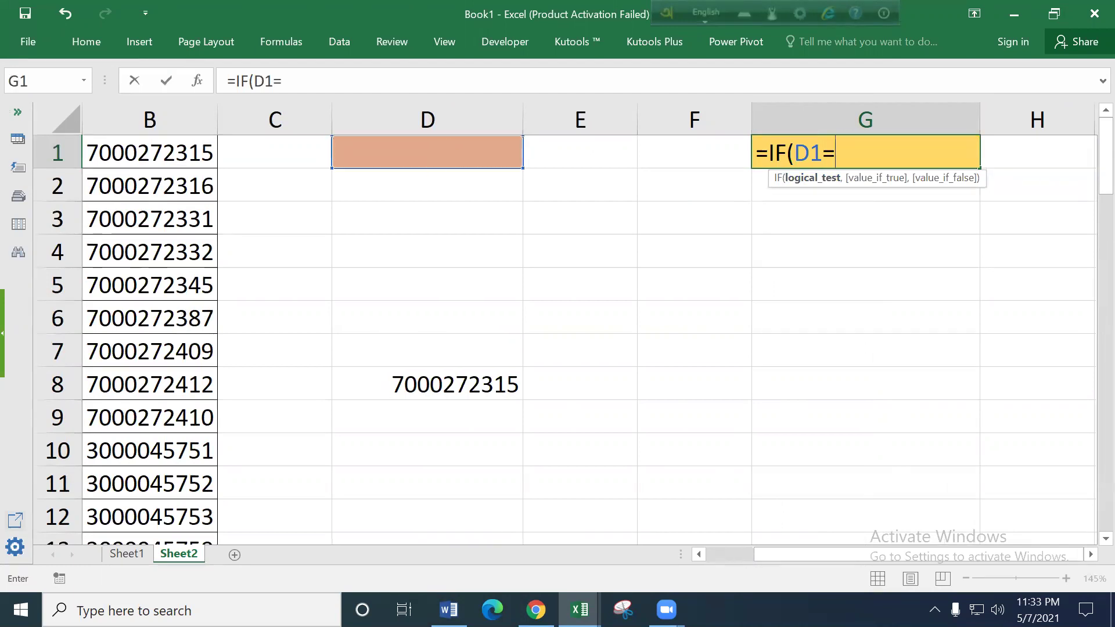
left_click_drag(787, 559, 722, 561)
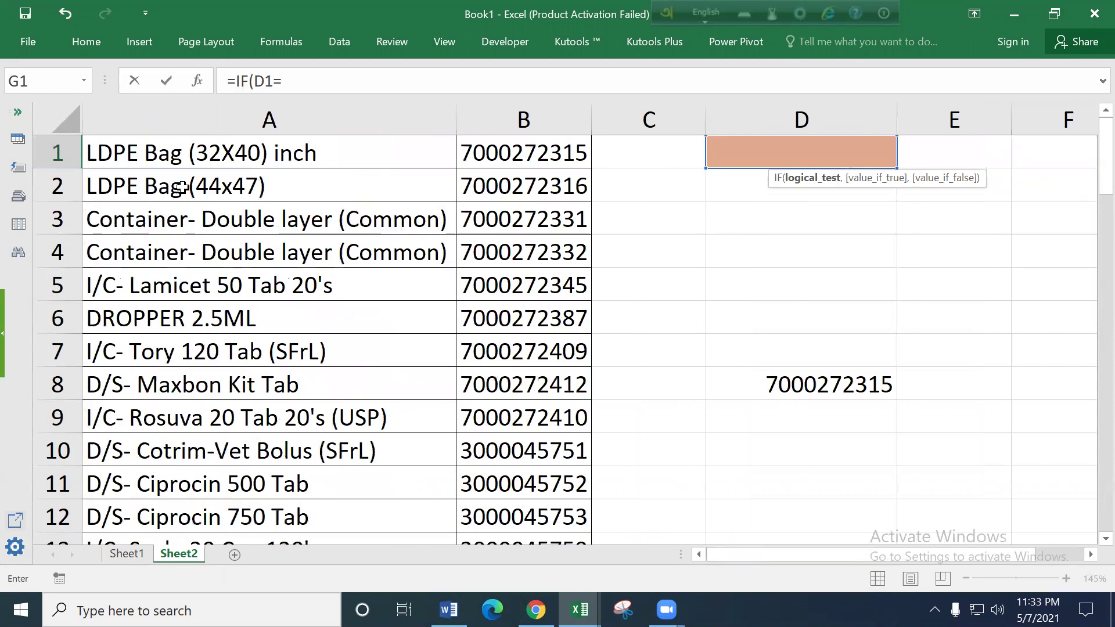
left_click(183, 154)
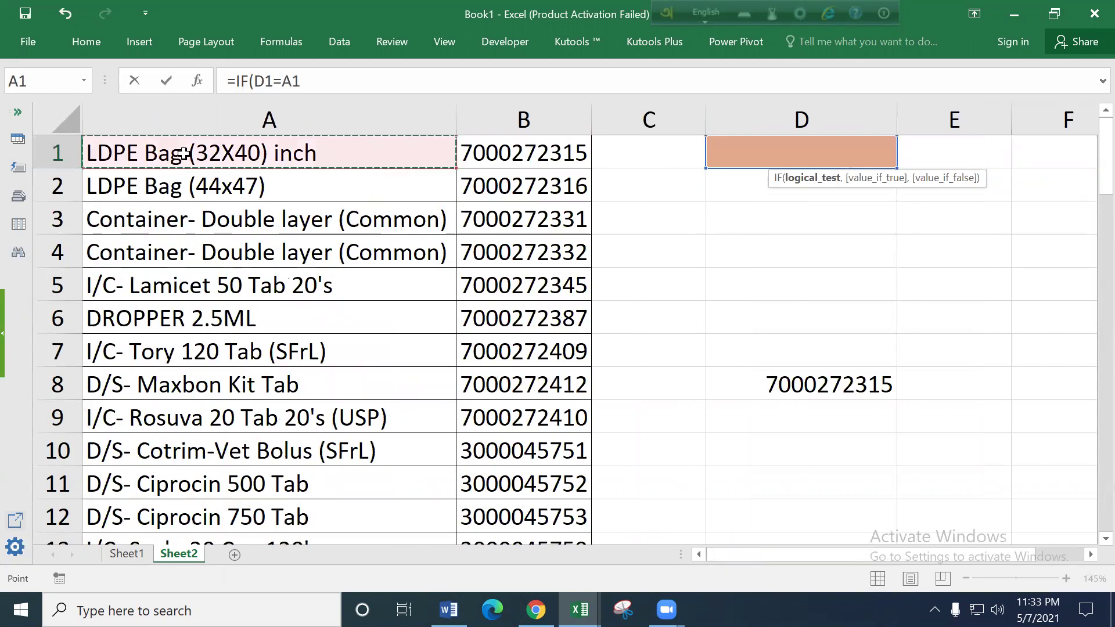
type(",")
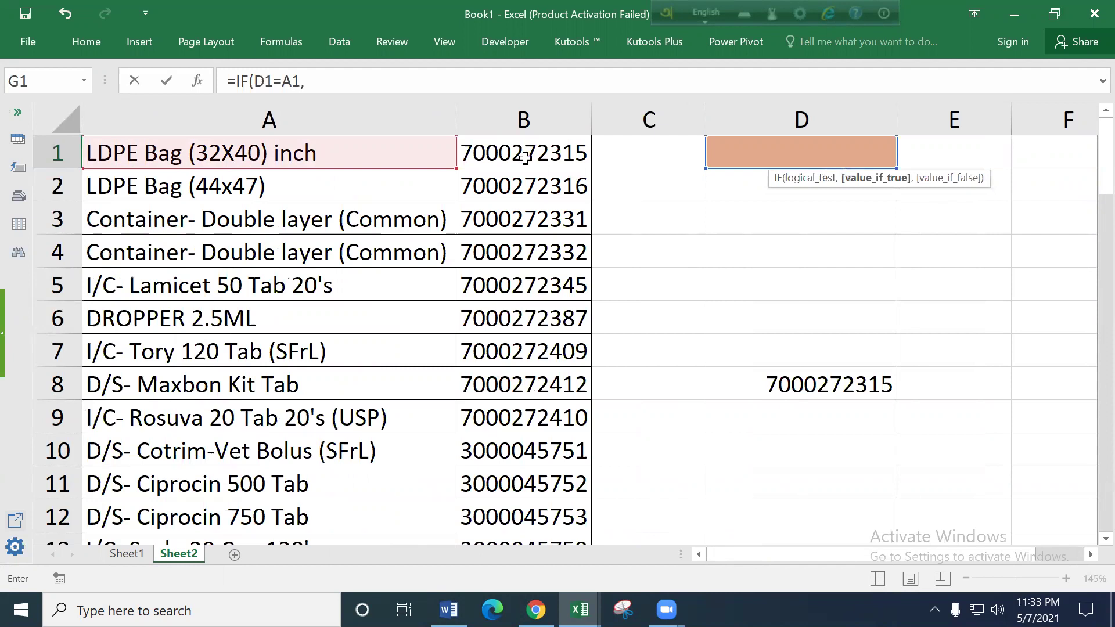
left_click(519, 151)
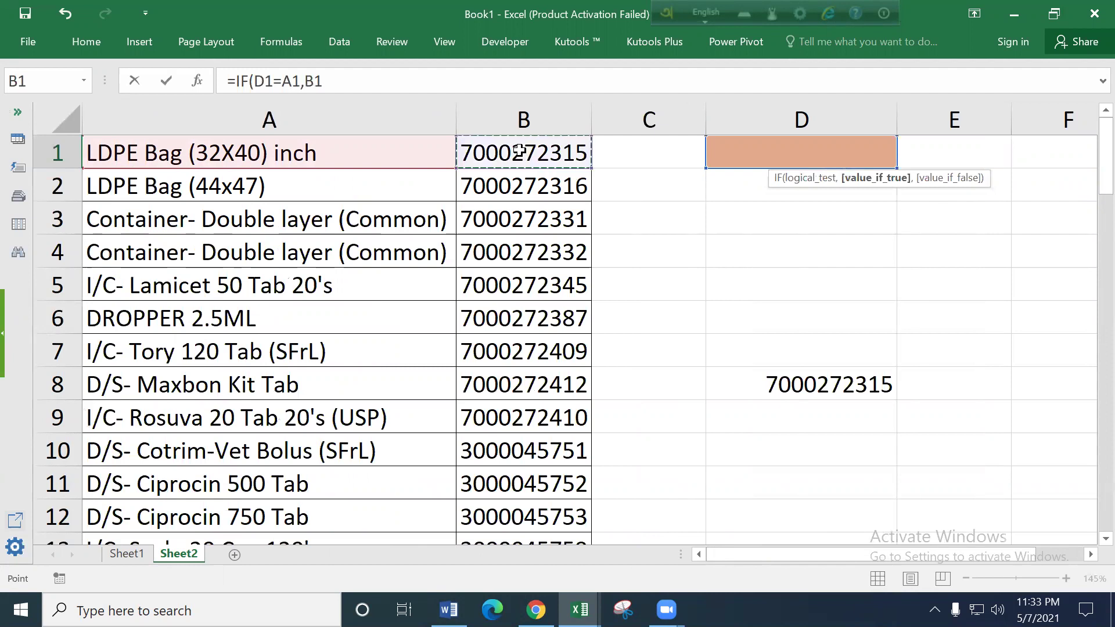
type(",\"Didnlo")
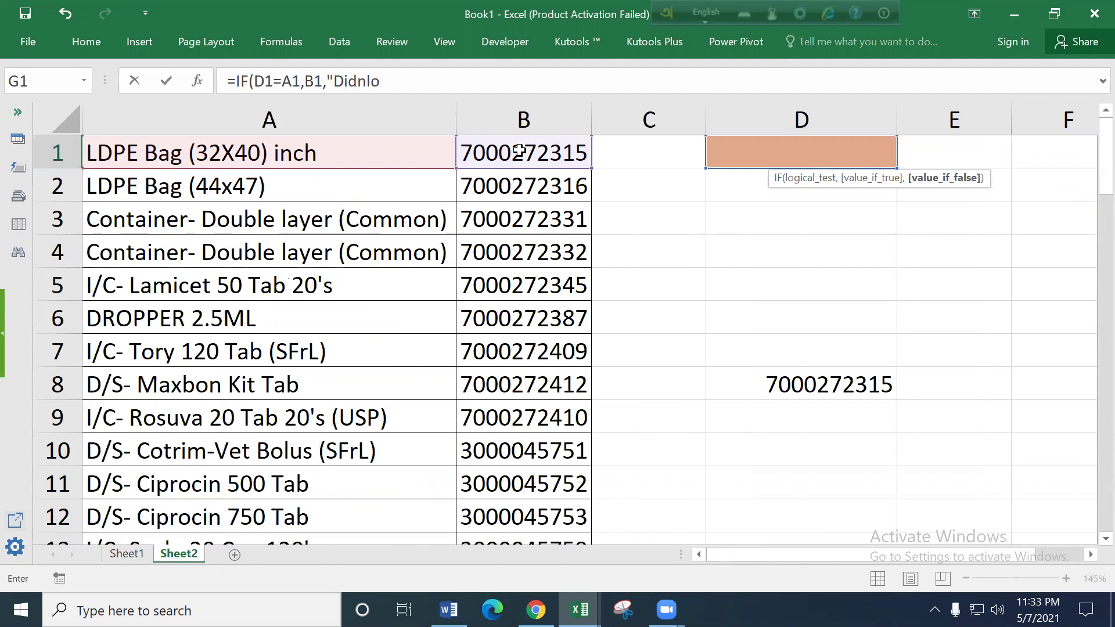
type("t match")
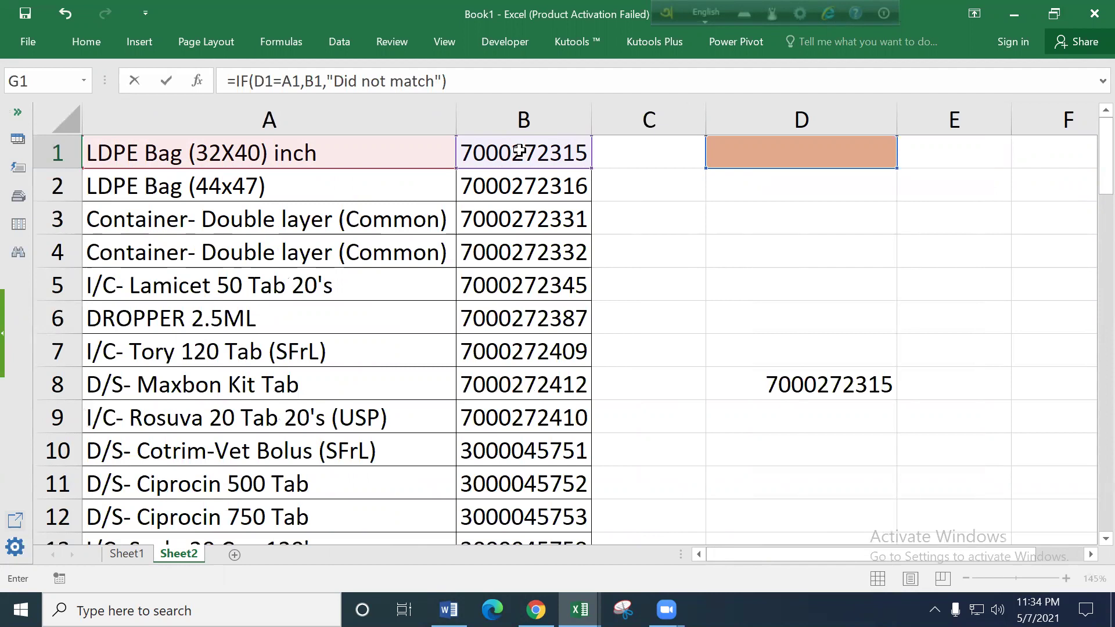
key("Return")
Review the G1 formula unchanged and delete the lookup result in D8.
left_click(459, 154)
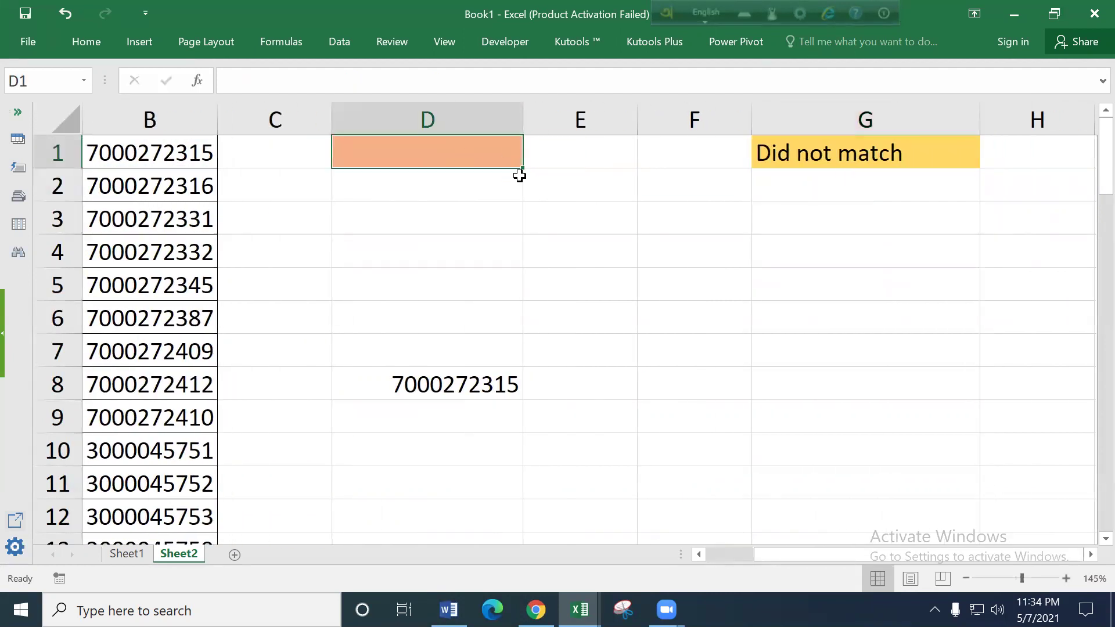
left_click(878, 156)
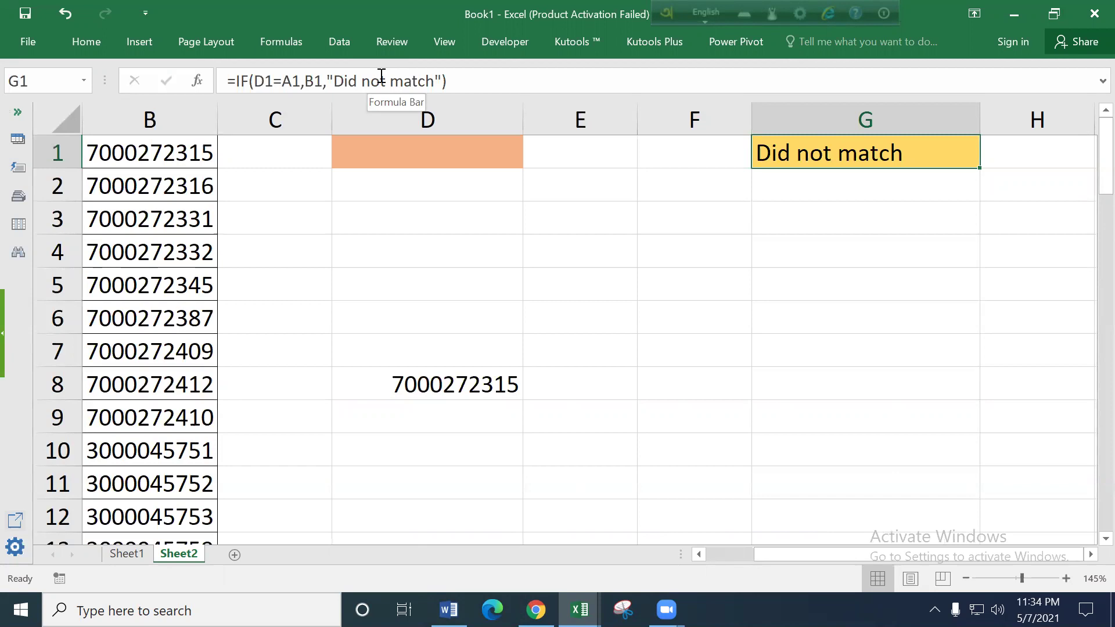
left_click(472, 74)
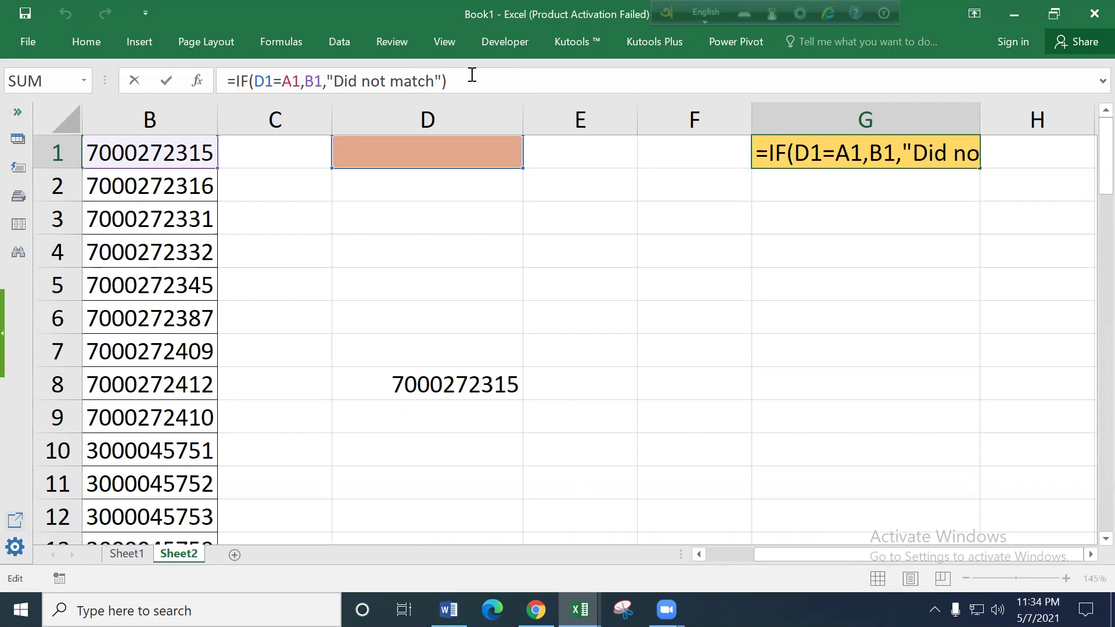
key("Return")
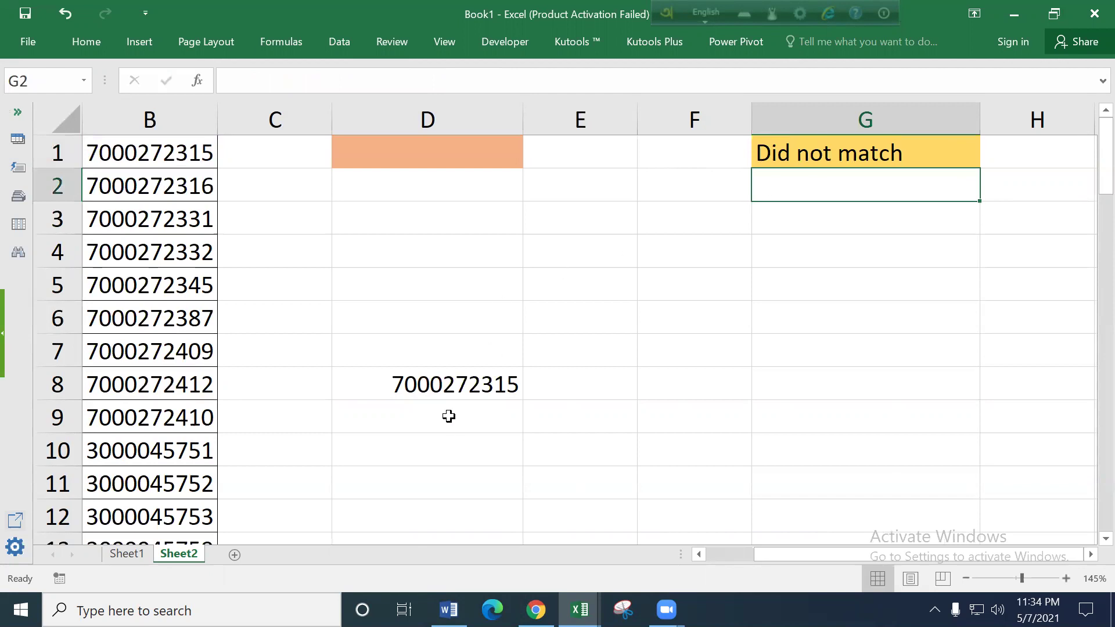
left_click(446, 387)
key("Delete")
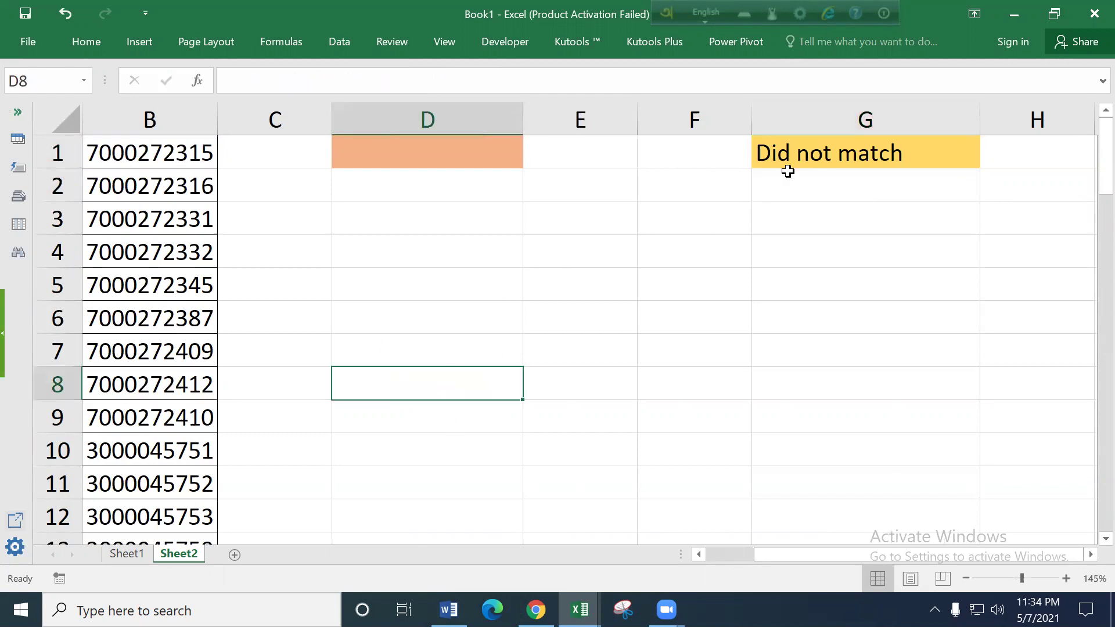
left_click(791, 152)
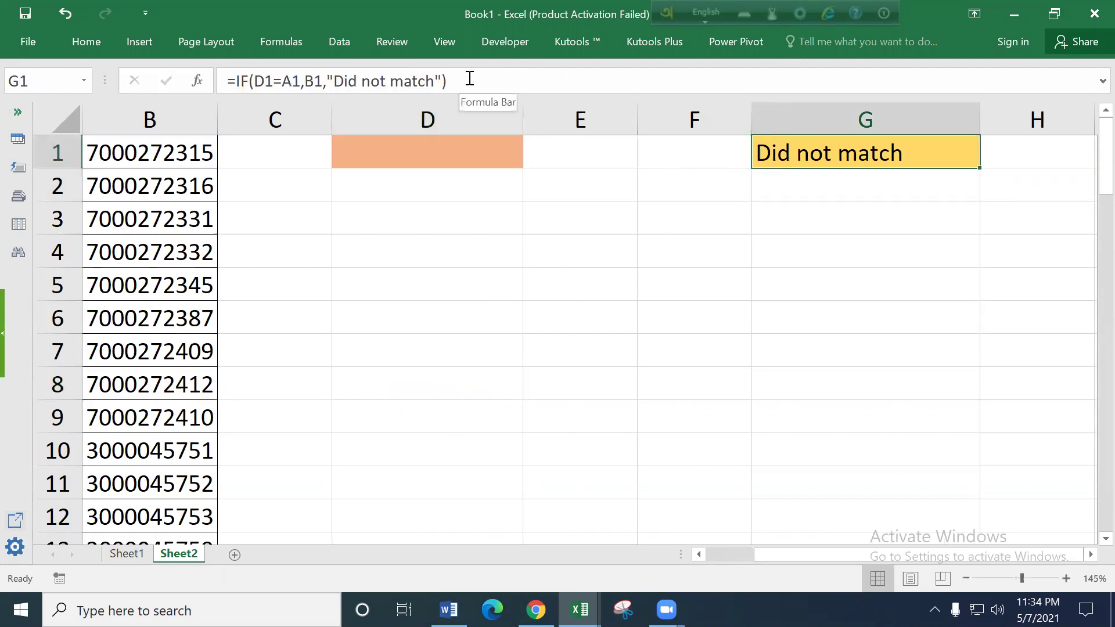
left_click(443, 81)
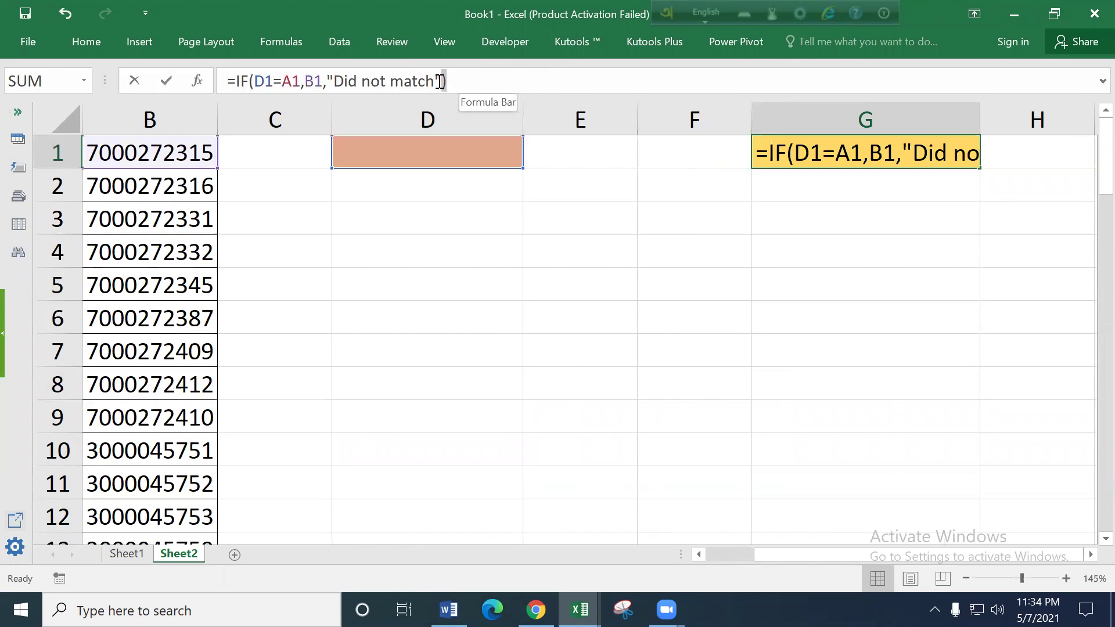
Copy the G1 formula text into C3 and trim it to IF(D1.
left_click_drag(439, 81, 235, 79)
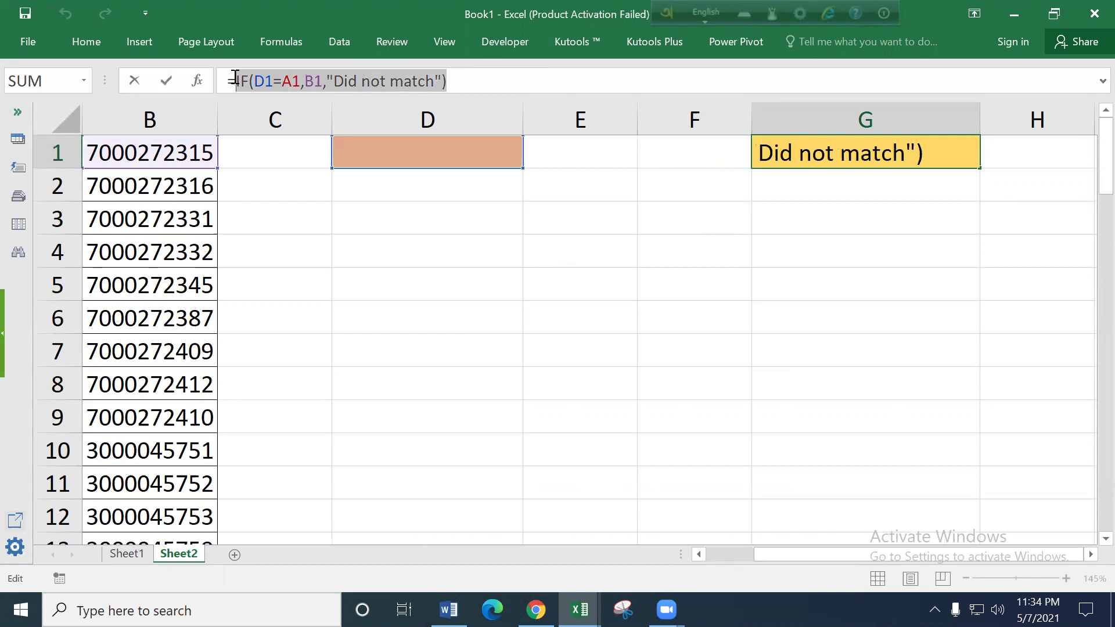
key("Return")
left_click(281, 217)
double_click(282, 217)
key("ctrl+v")
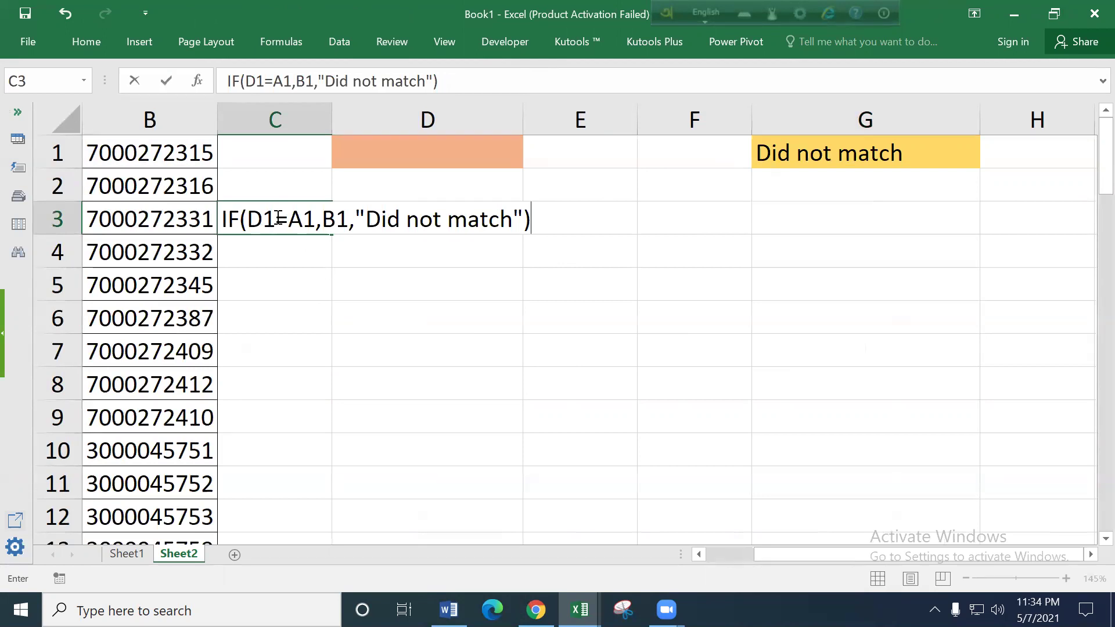
left_click_drag(277, 219, 548, 221)
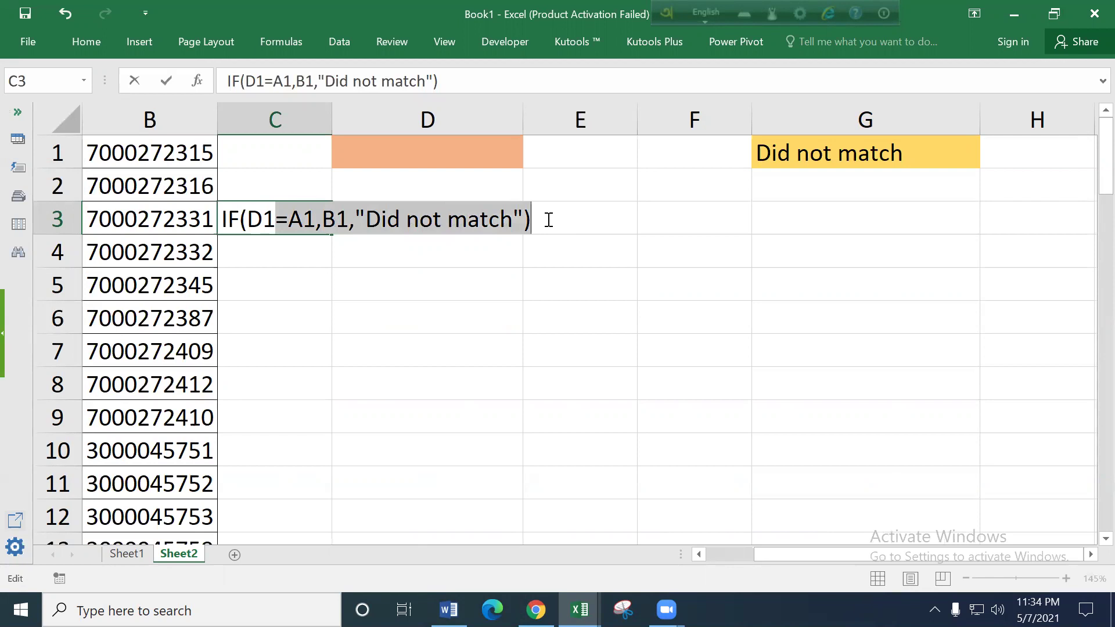
key("BackSpace")
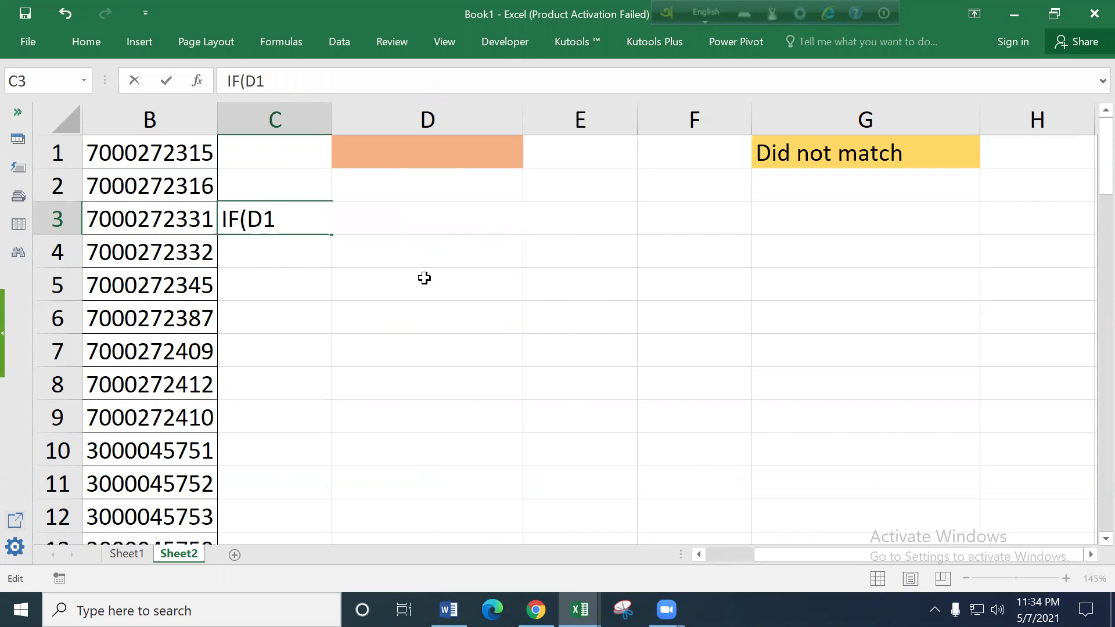
Paste the formula text into D3 and trim it to just =.
left_click(425, 278)
double_click(389, 217)
key("ctrl+v")
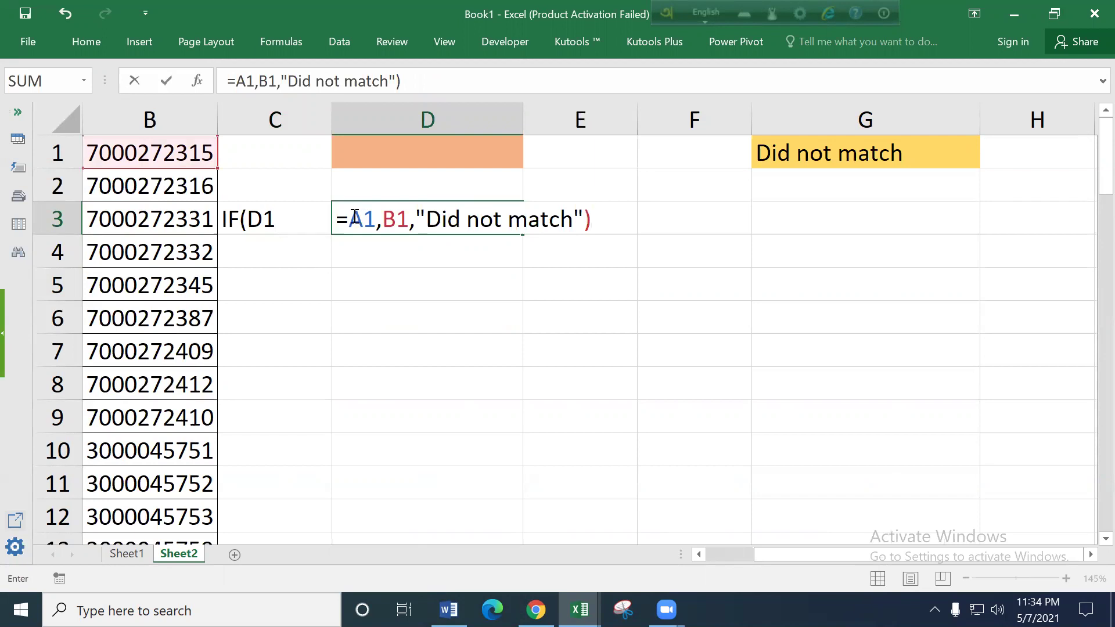
left_click(355, 218)
left_click_drag(353, 219, 646, 218)
key("ctrl+c")
key("BackSpace")
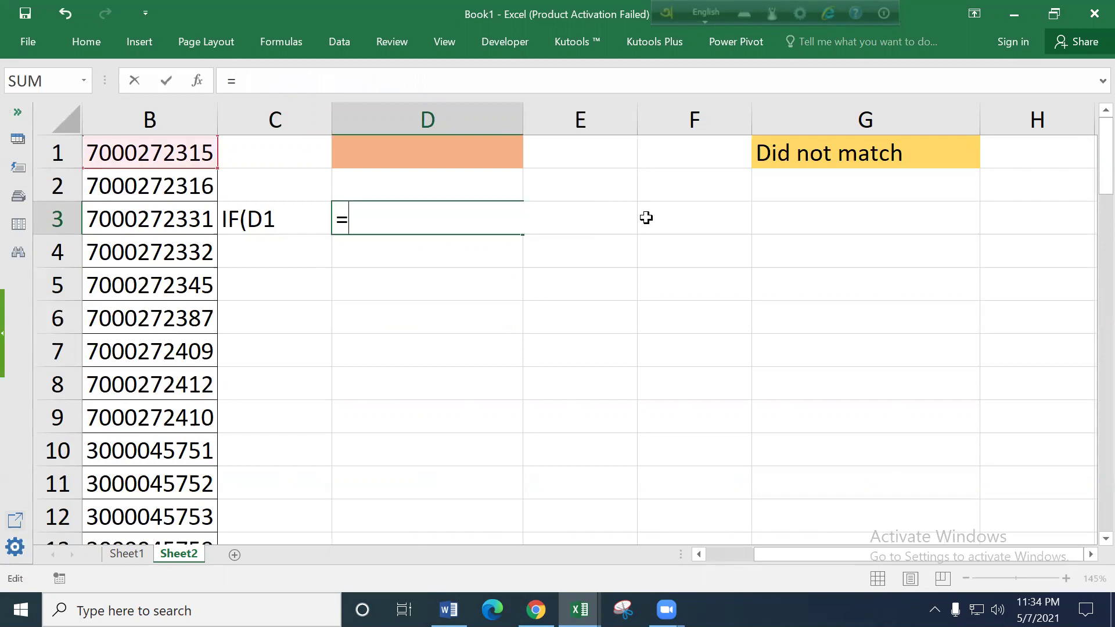
key("Return")
Leave A1 in E3 and ,B1 in F3, cutting out the Did not match part.
double_click(559, 223)
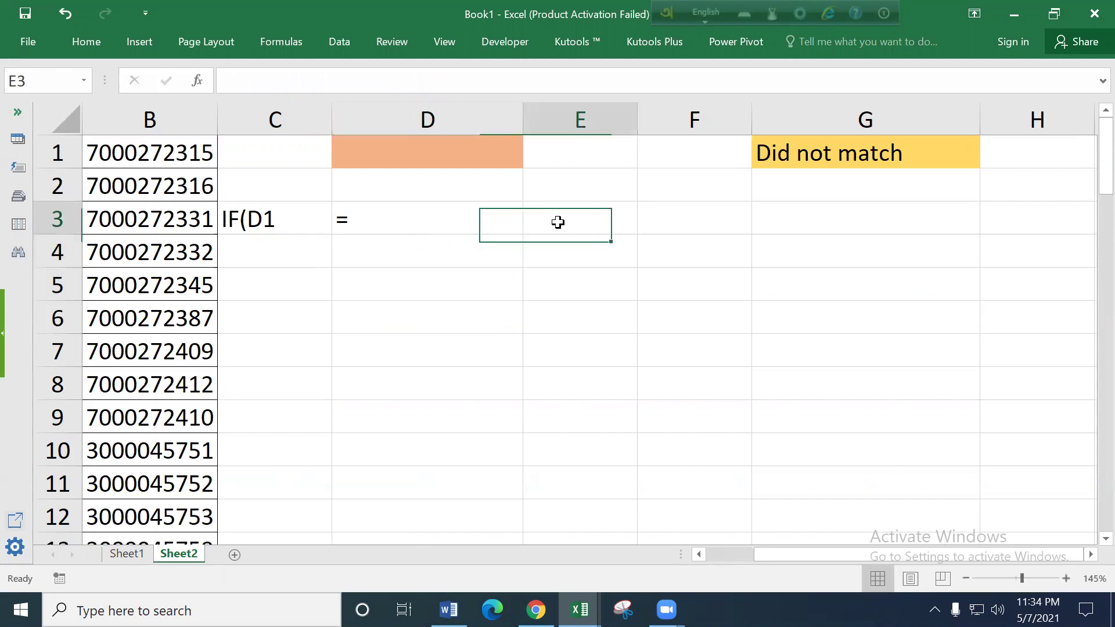
key("ctrl+v")
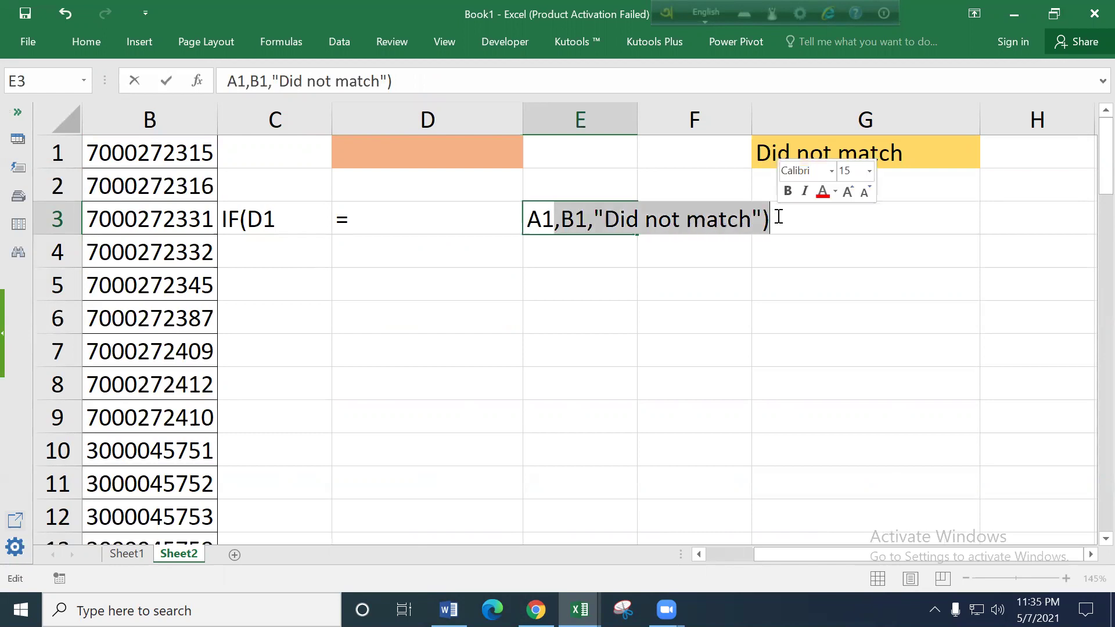
key("Delete")
key("Return")
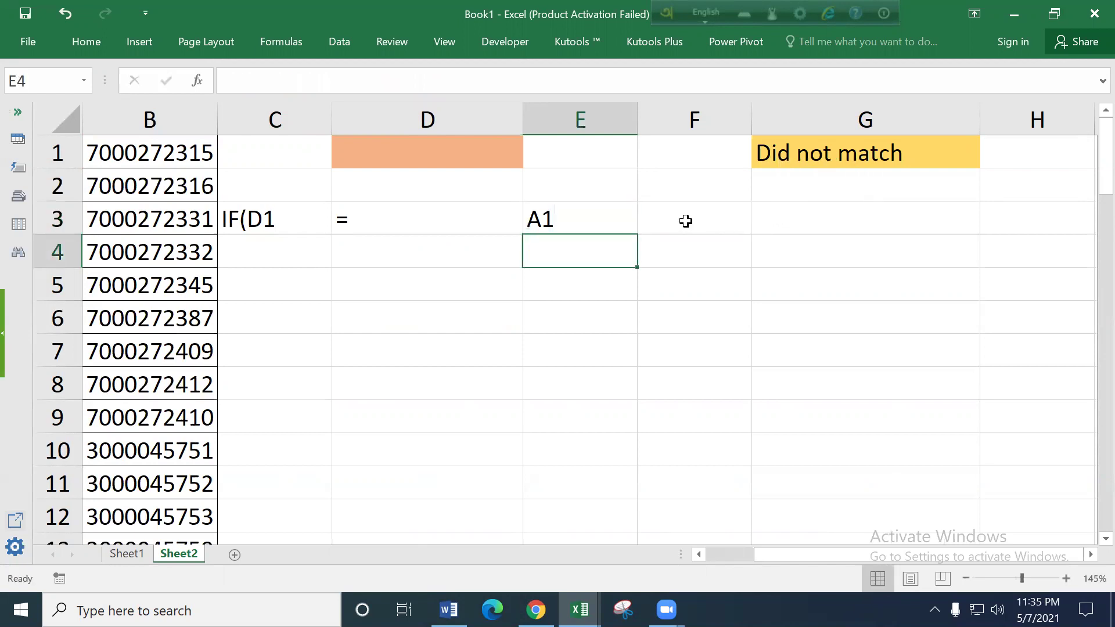
double_click(687, 219)
key("ctrl+v")
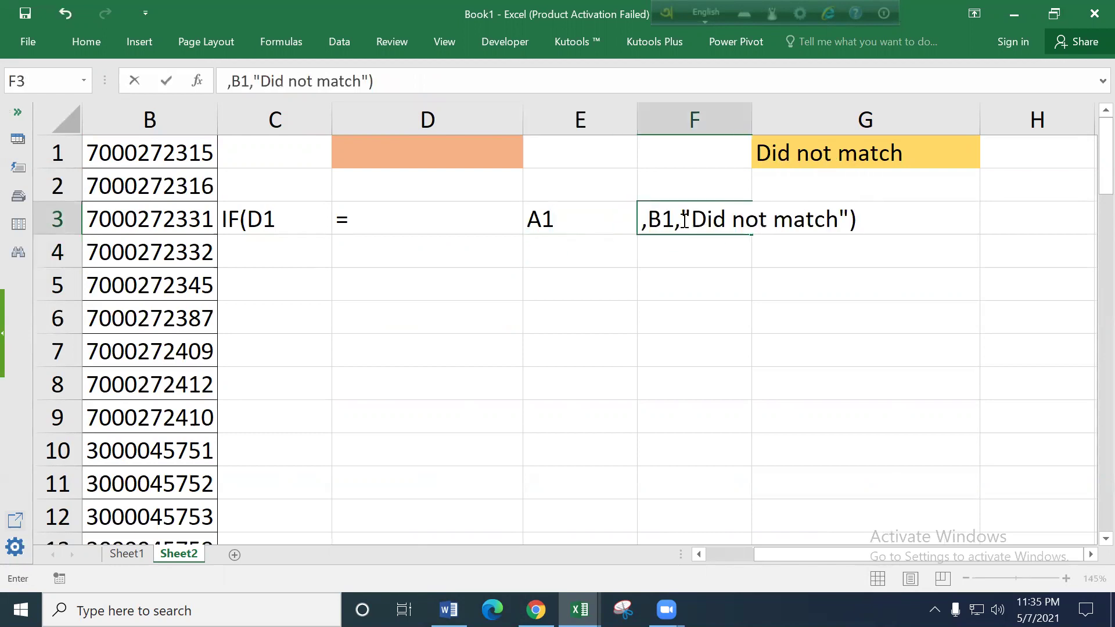
left_click(677, 221)
left_click_drag(684, 219, 865, 216)
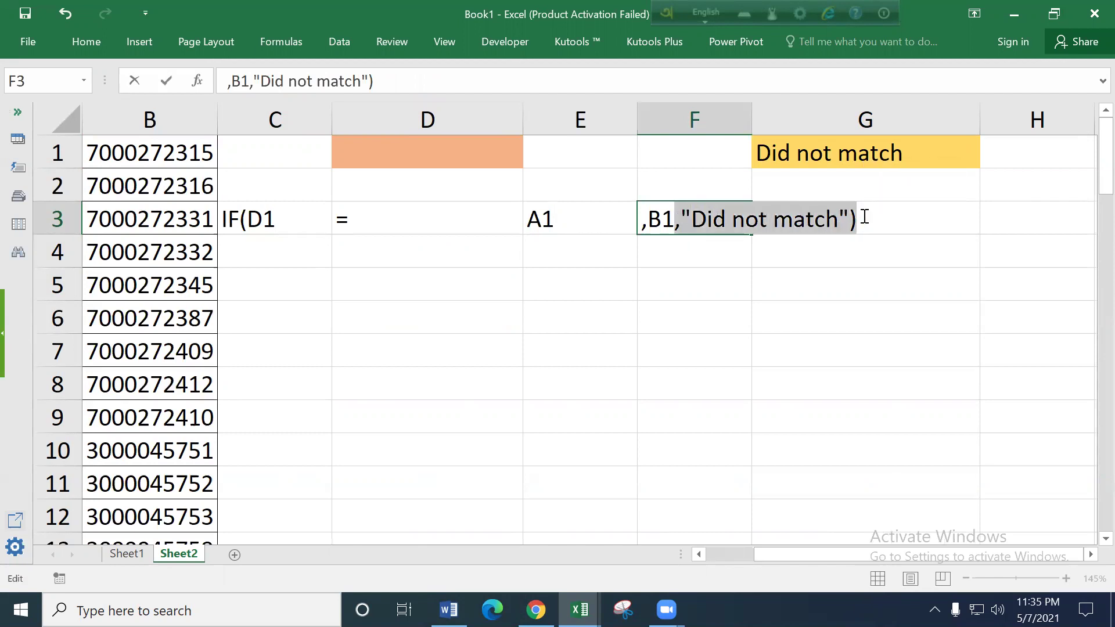
key("ctrl+x")
key("Return")
Paste the cut text into G3 and trim it to a lone comma.
double_click(791, 217)
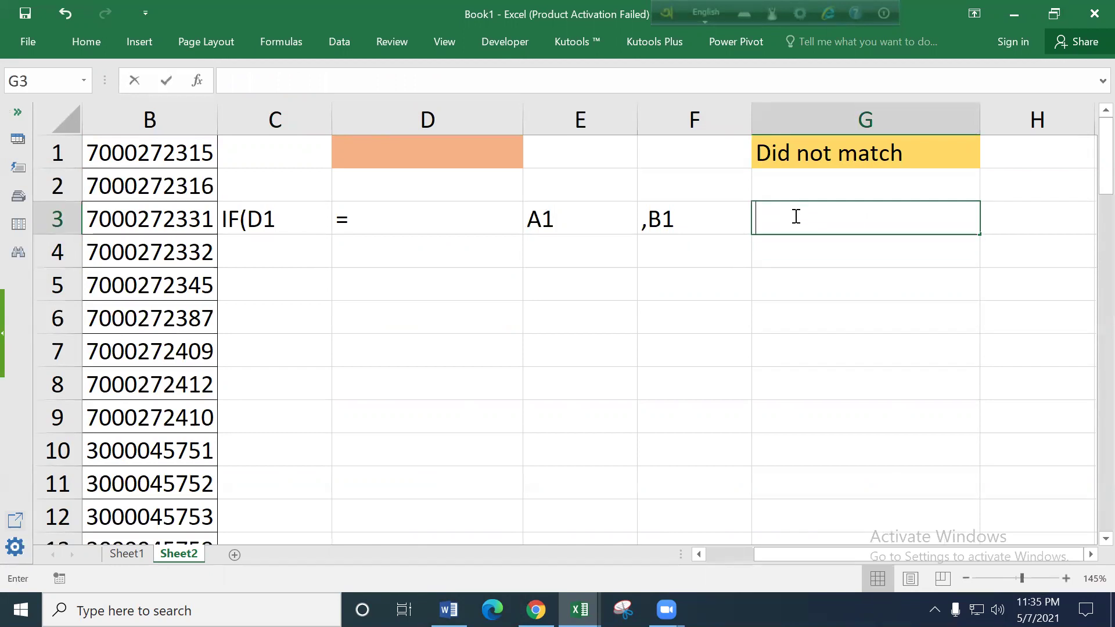
key("ctrl+v")
key("Return")
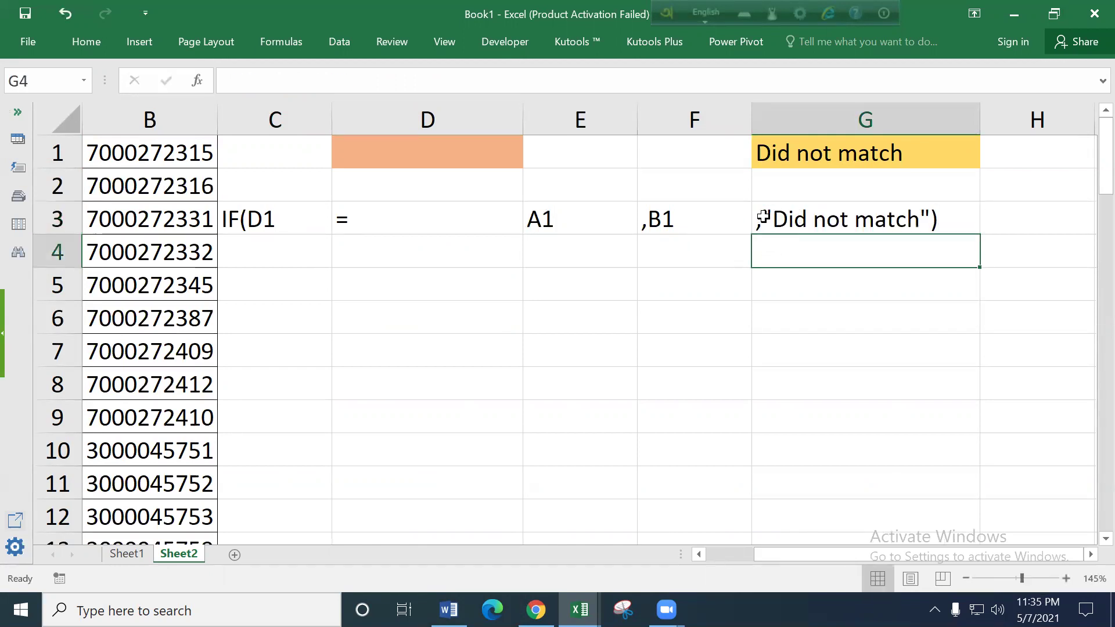
double_click(766, 218)
left_click_drag(765, 216, 960, 213)
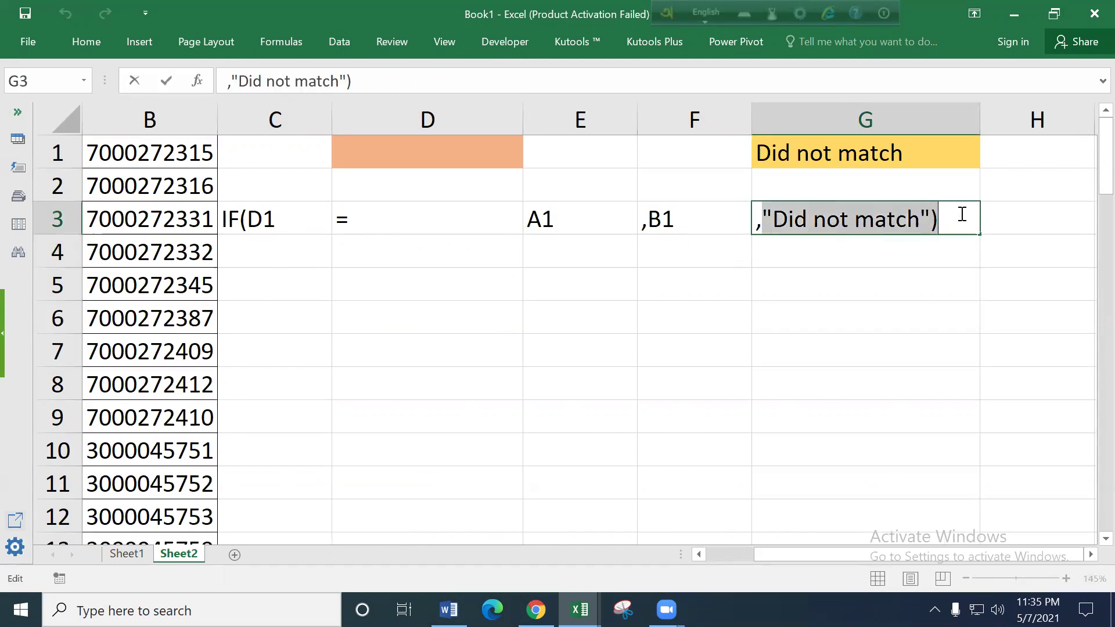
key("ctrl+x")
left_click(688, 306)
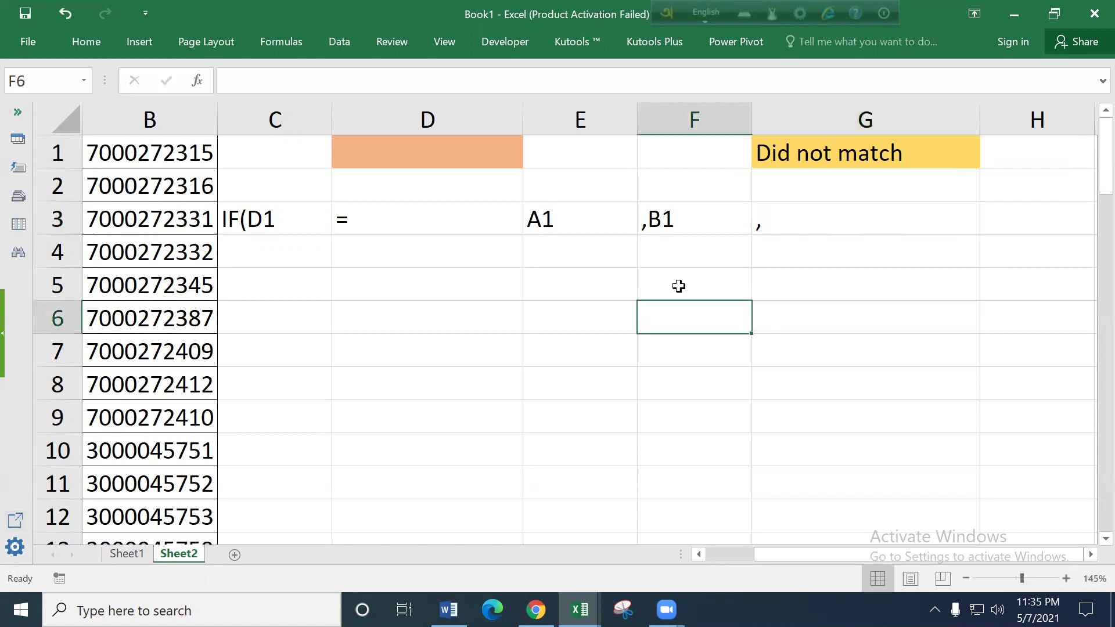
left_click(270, 222)
Copy the IF(D1 piece from C3 into C4.
key("ctrl+c")
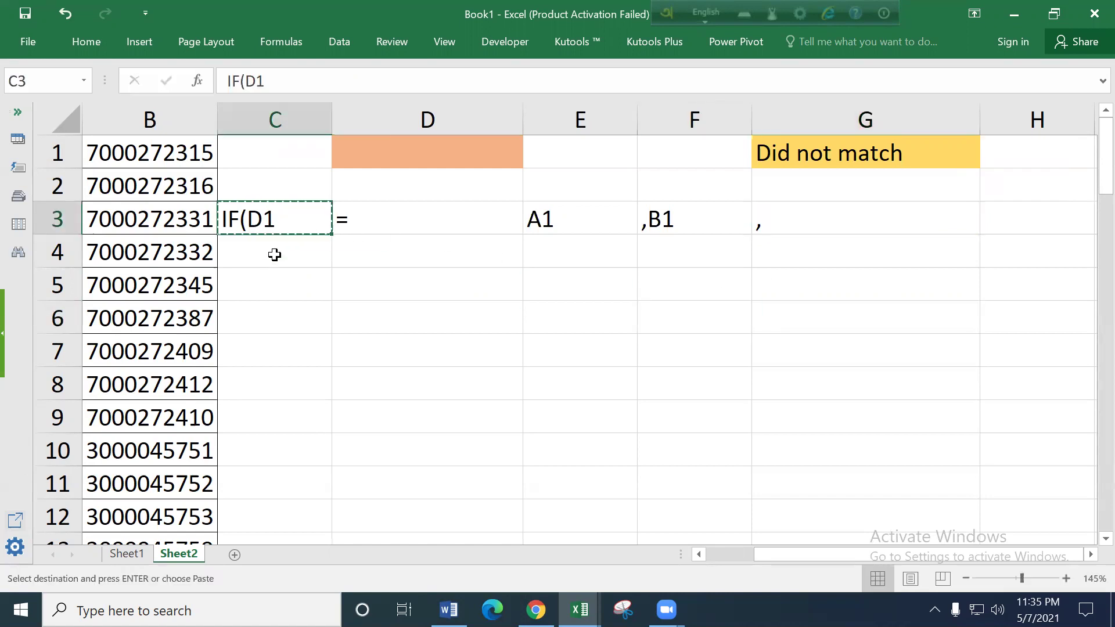
left_click(272, 248)
key("ctrl+v")
double_click(281, 253)
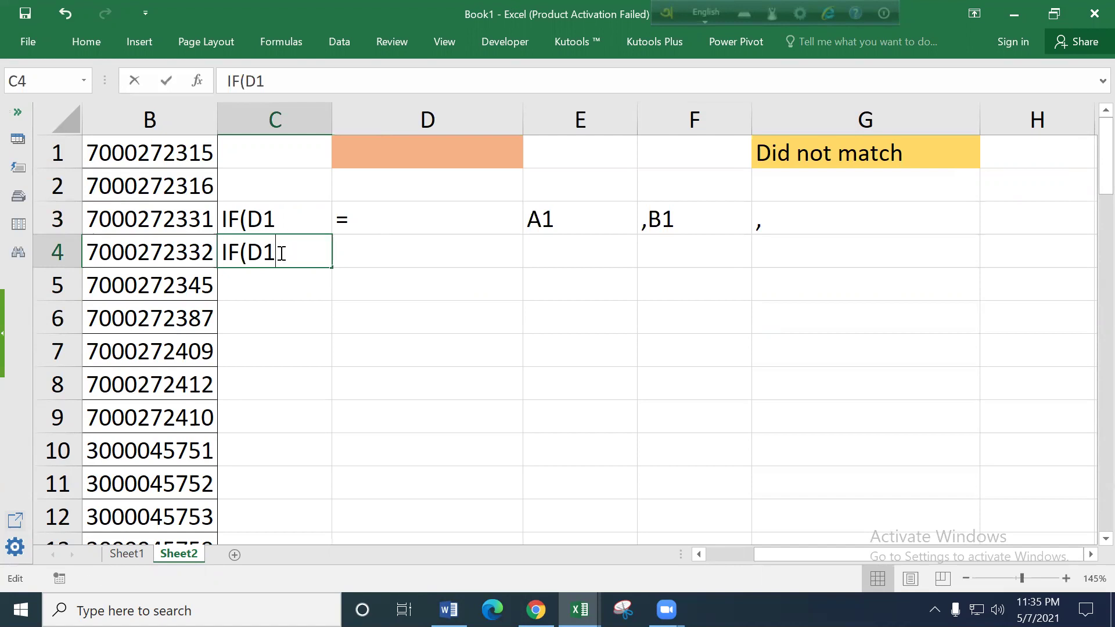
left_click(342, 348)
Fill the D3:G3 pieces down into row 4, so F4 reads ,B2.
left_click(364, 216)
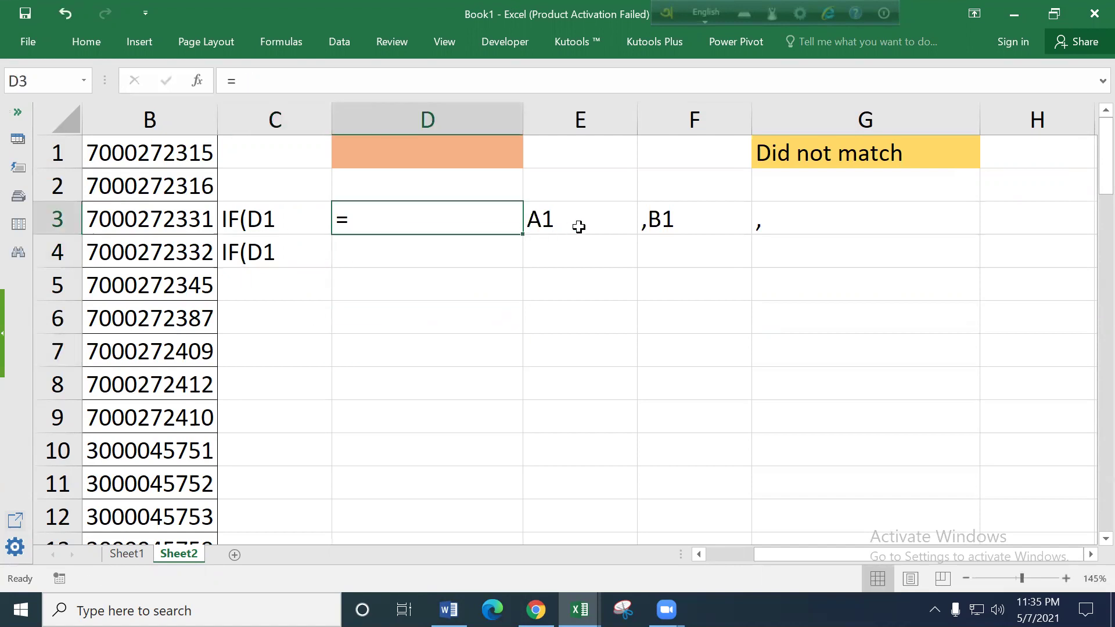
left_click(577, 225)
left_click(668, 219)
left_click(780, 221)
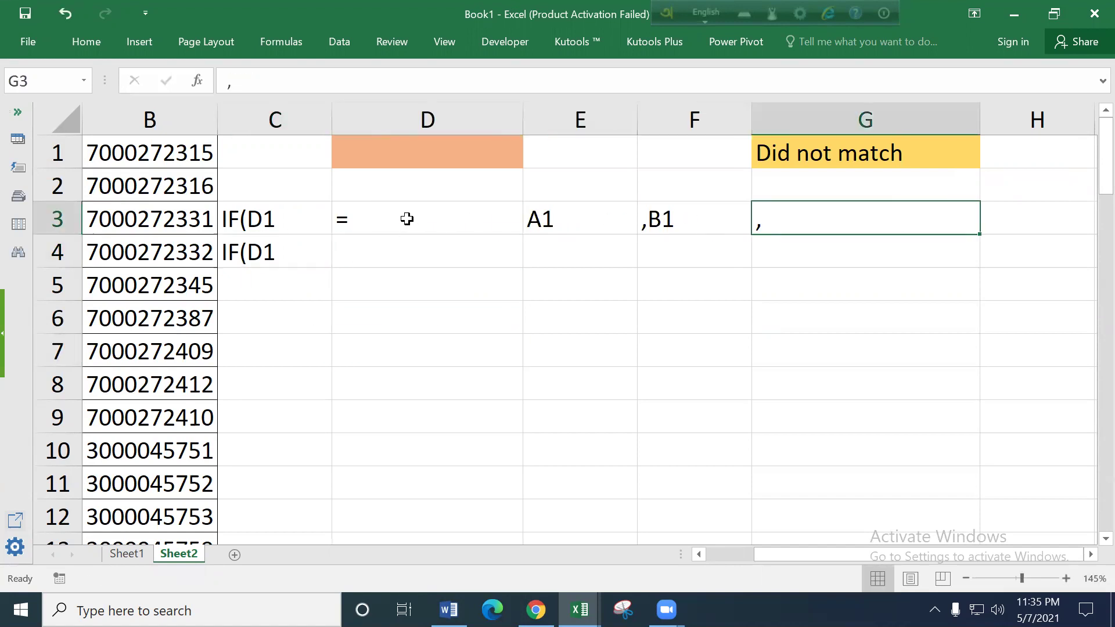
left_click_drag(407, 218, 980, 231)
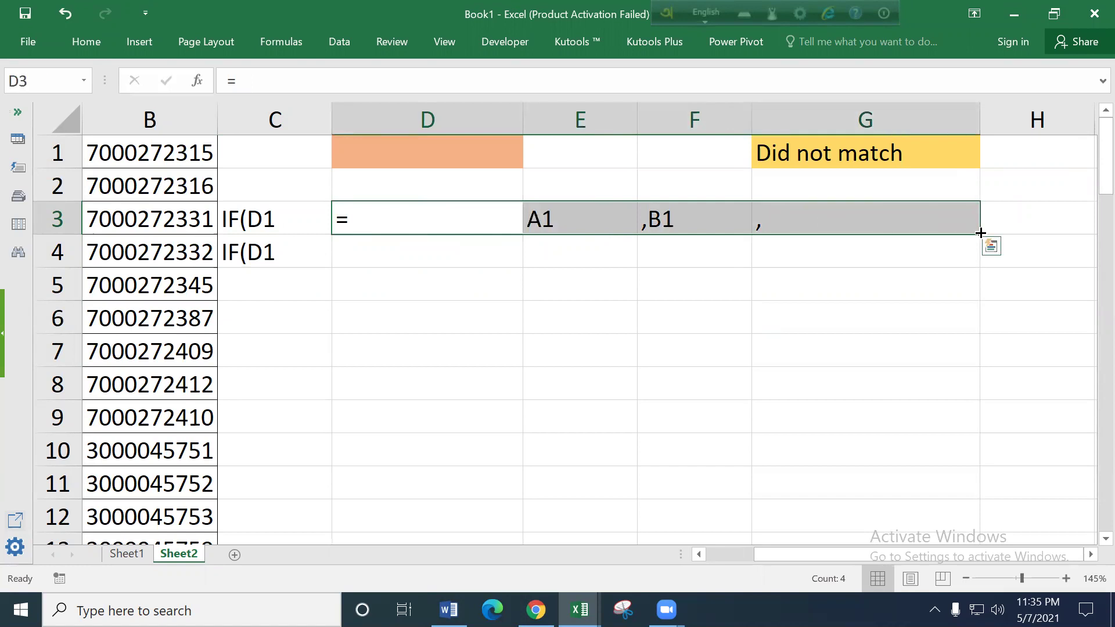
left_click_drag(980, 233, 984, 253)
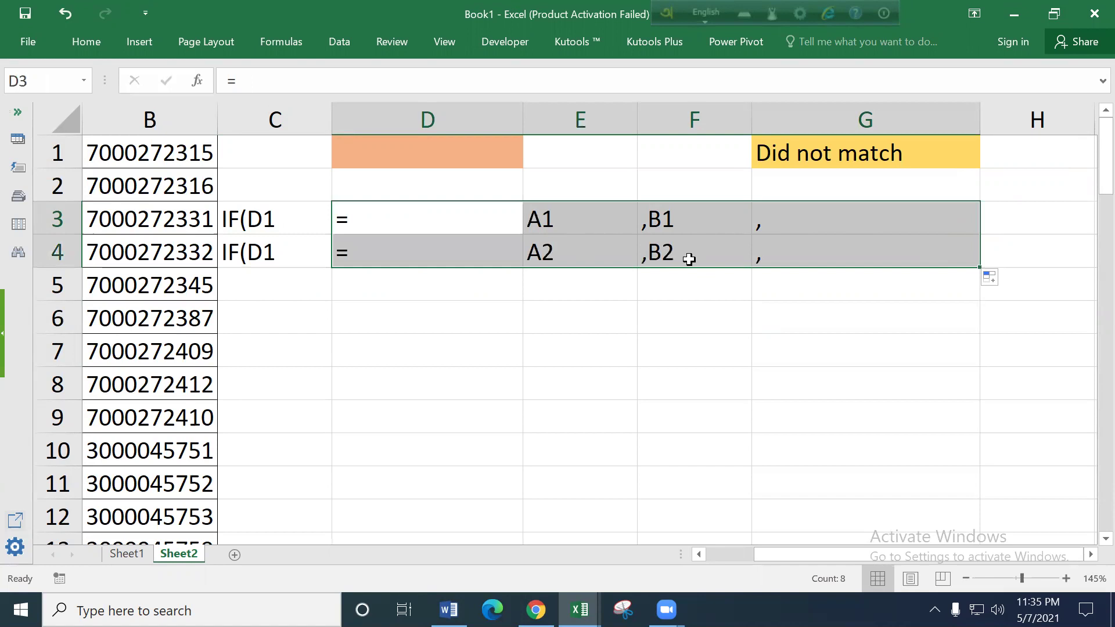
left_click(567, 251)
left_click(679, 249)
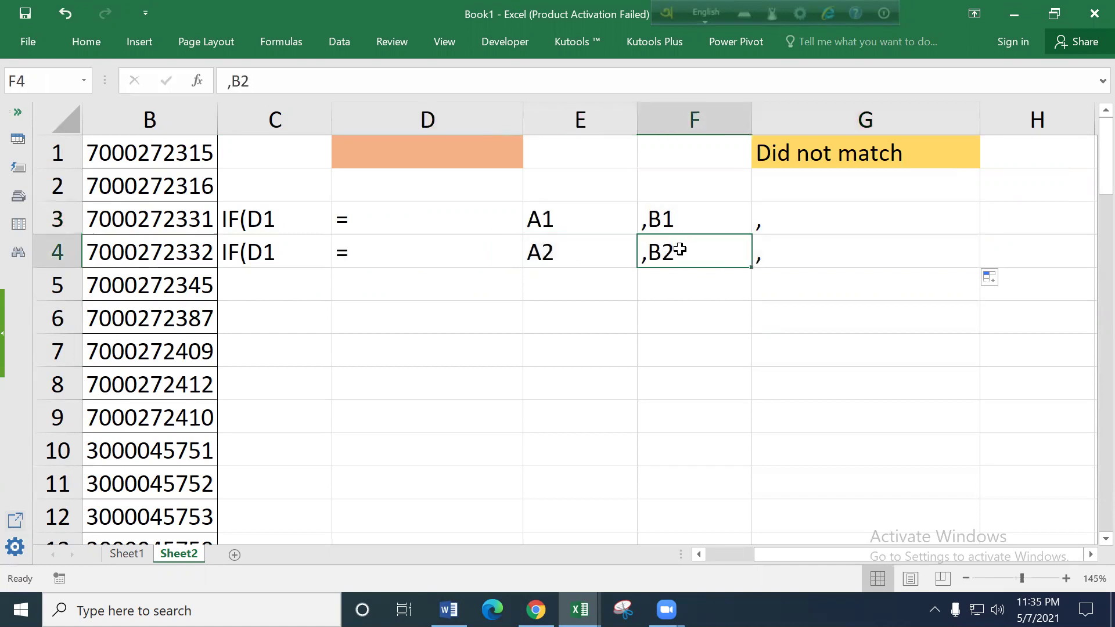
Extend the C3:G4 pieces down to row 65, then select C3:C65.
mouse_move(264, 216)
left_mouse_down()
mouse_move(952, 253)
mouse_move(968, 566)
left_mouse_up()
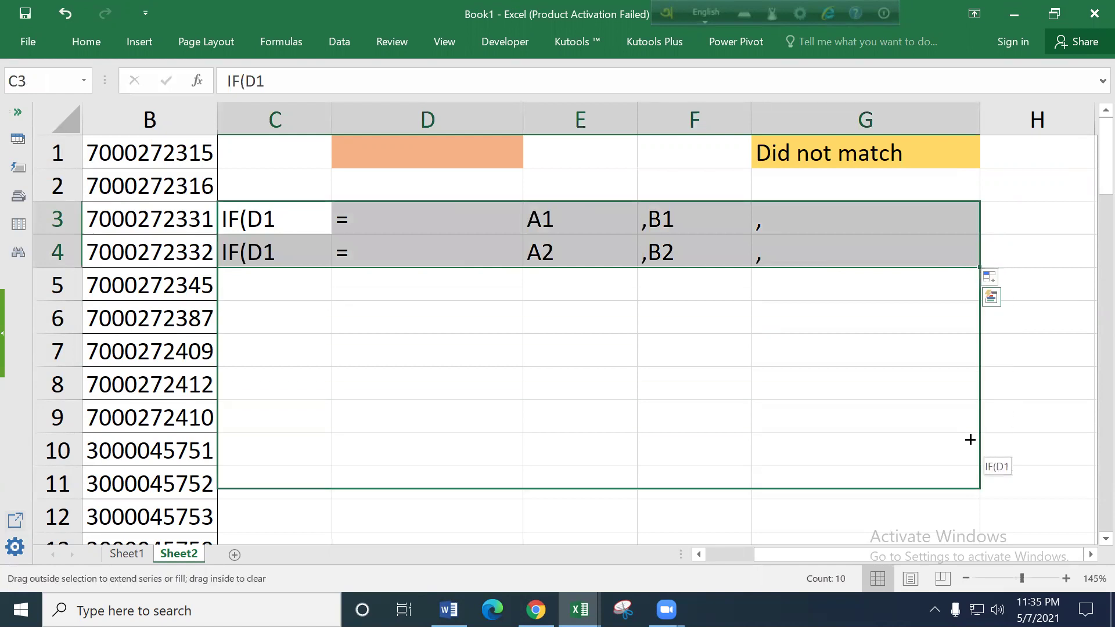
mouse_move(969, 566)
left_mouse_down()
mouse_move(973, 579)
mouse_move(958, 557)
mouse_move(953, 445)
left_mouse_up()
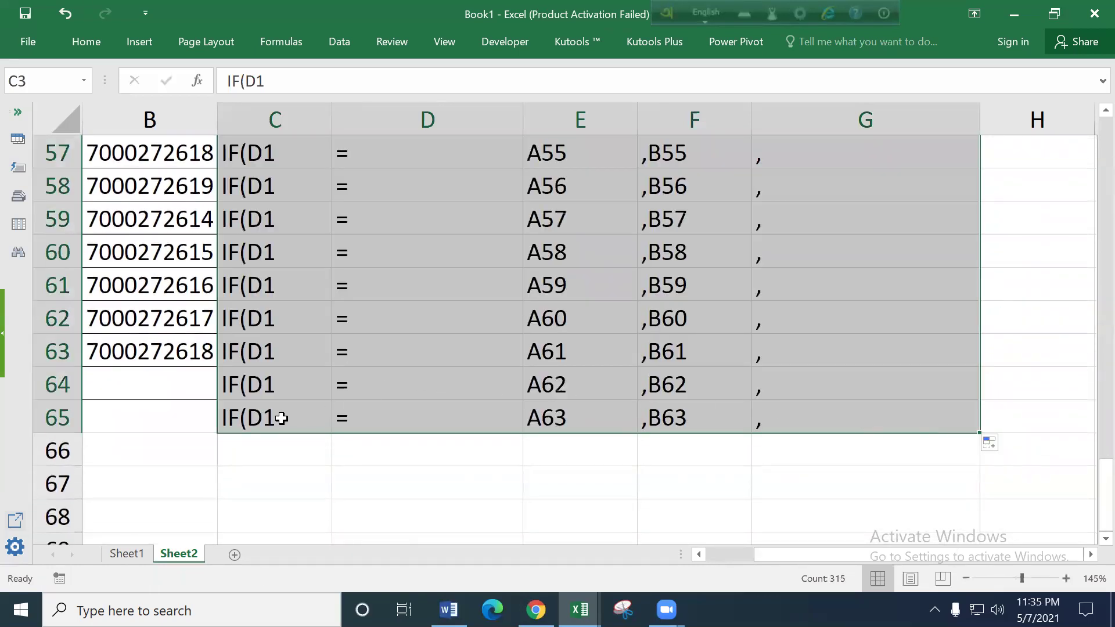
left_click(279, 418)
key("ctrl+shift+Up")
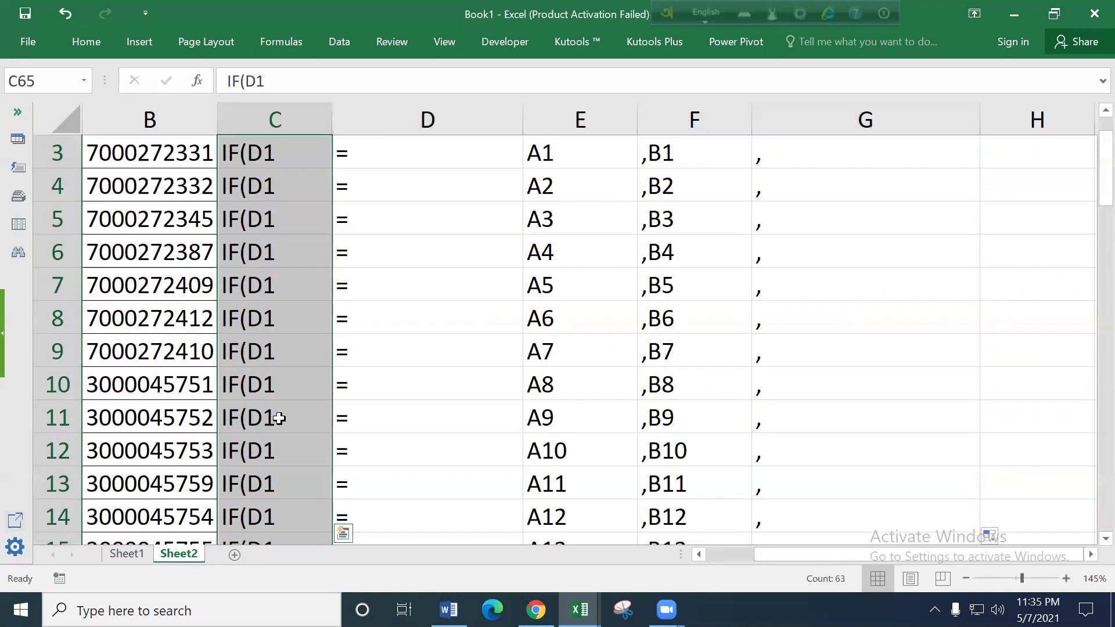
scroll(614, 289, "up", 1)
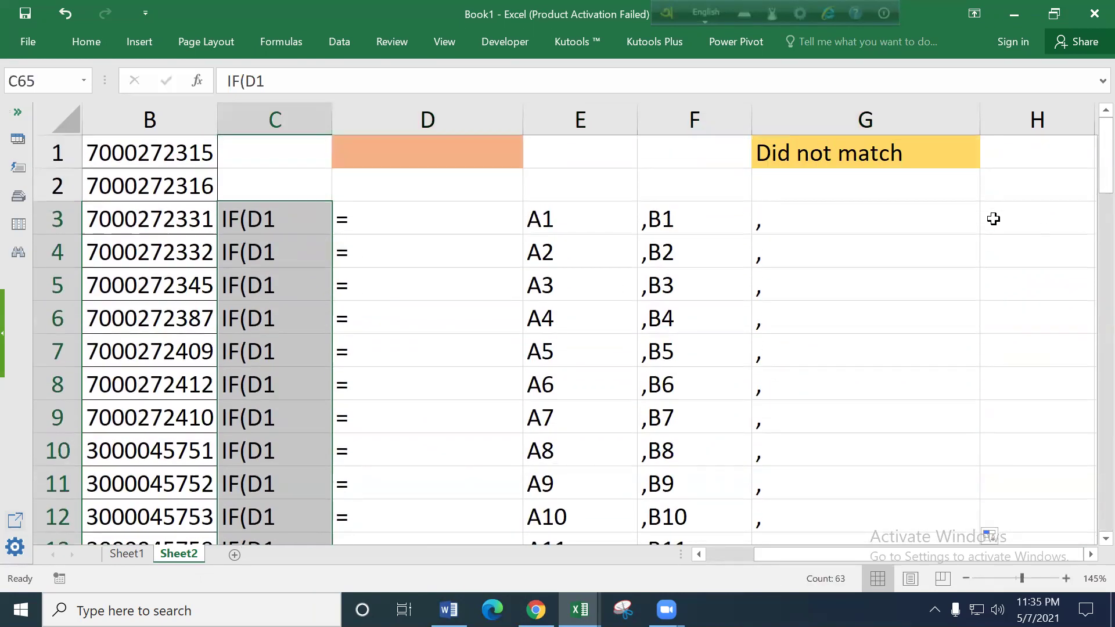
Enter =CONCATENATE(C3,D3,E3,F3,G3) in H3 to join that row's IF pieces.
left_click(993, 219)
type("=")
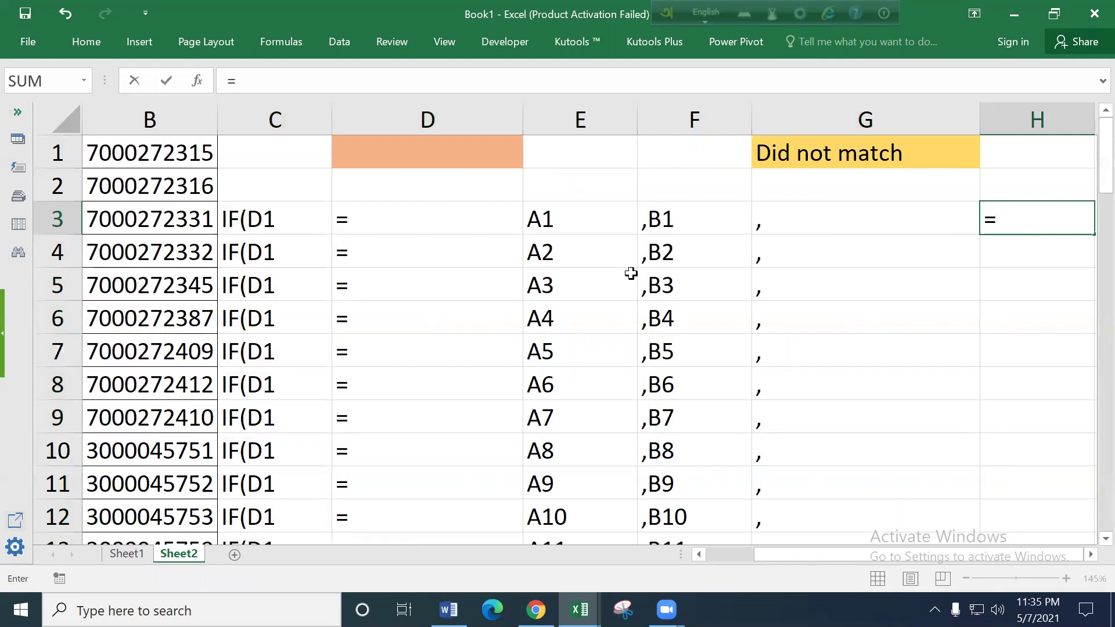
type("con")
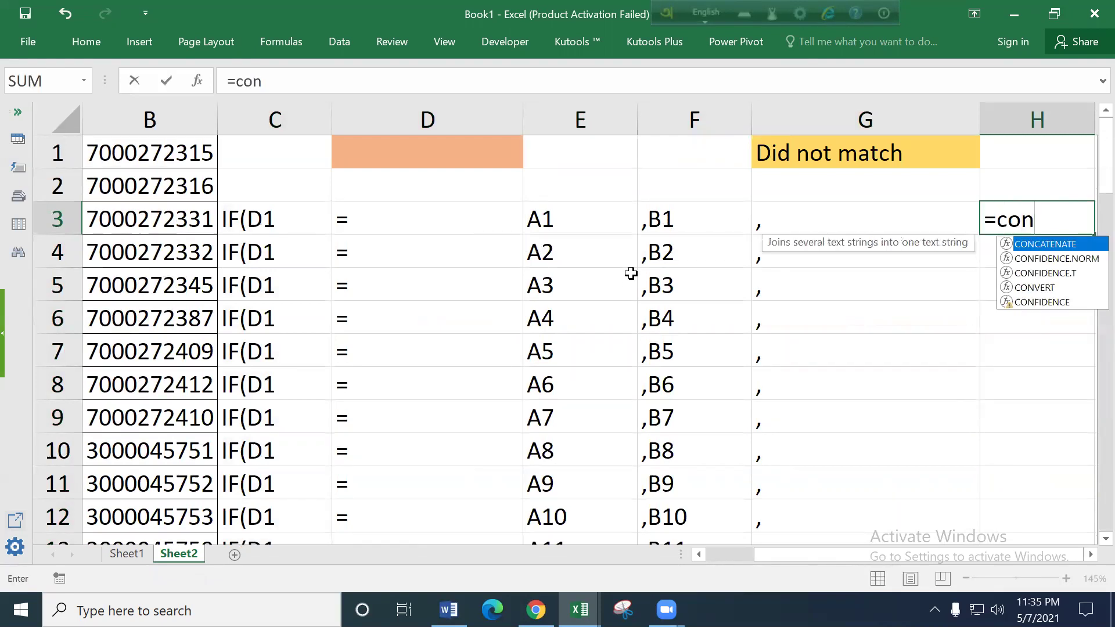
double_click(1043, 244)
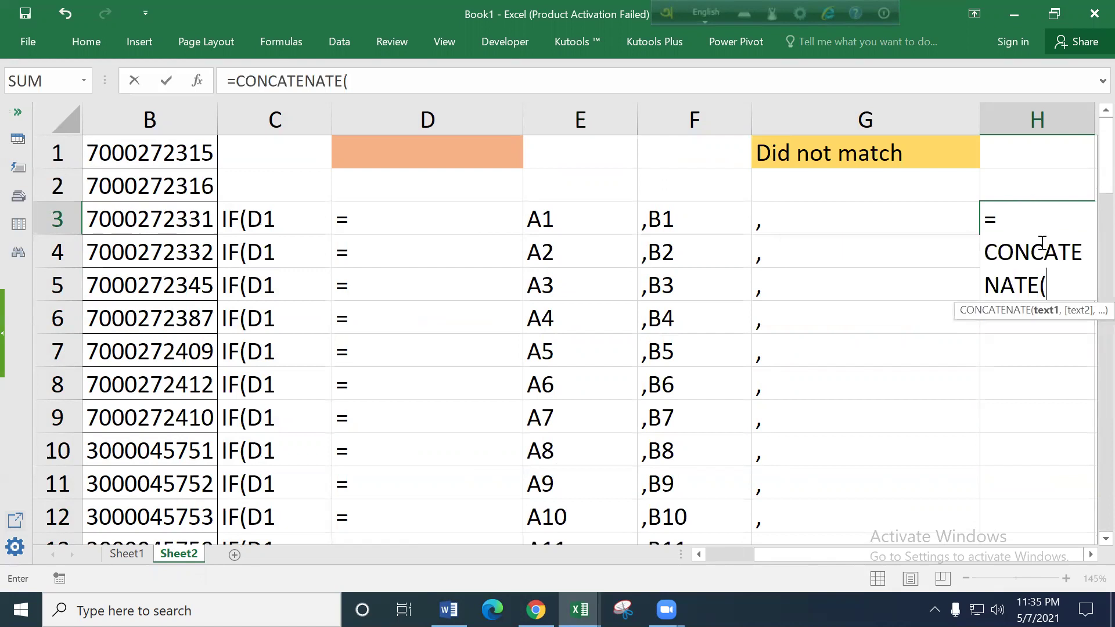
left_click(263, 219)
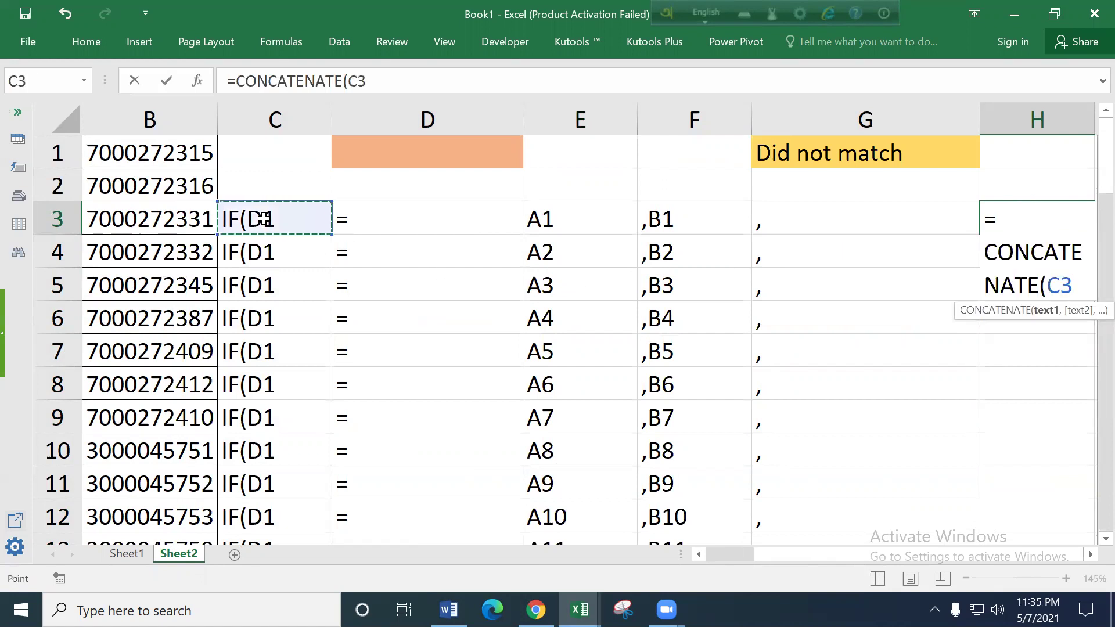
type(",")
left_click(349, 219)
type(",")
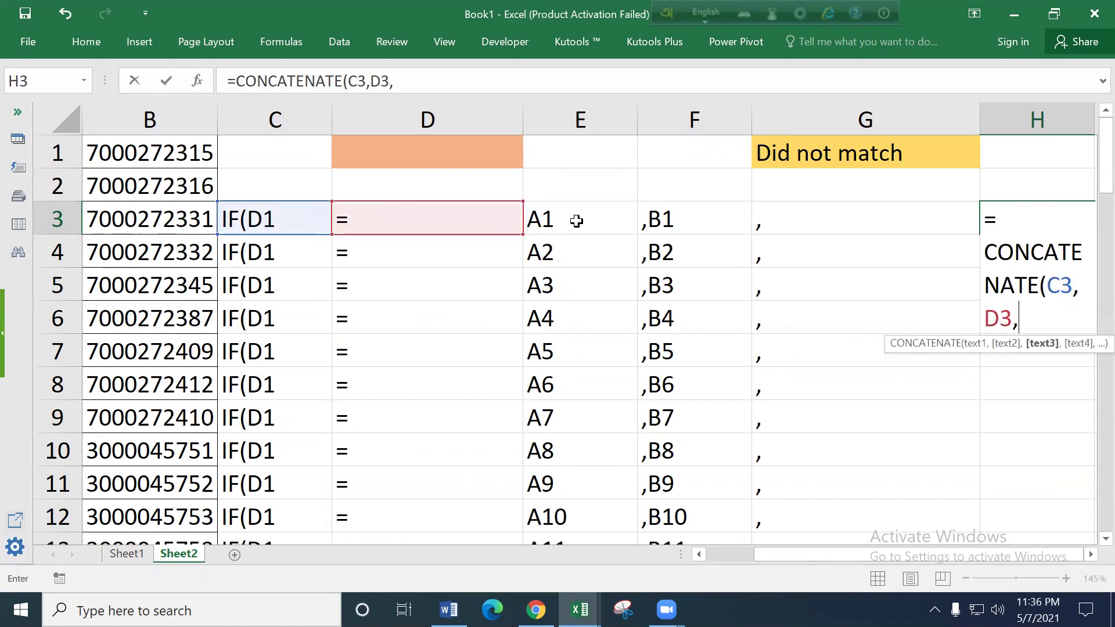
left_click(578, 220)
type(",")
left_click(697, 219)
type(",")
left_click(764, 216)
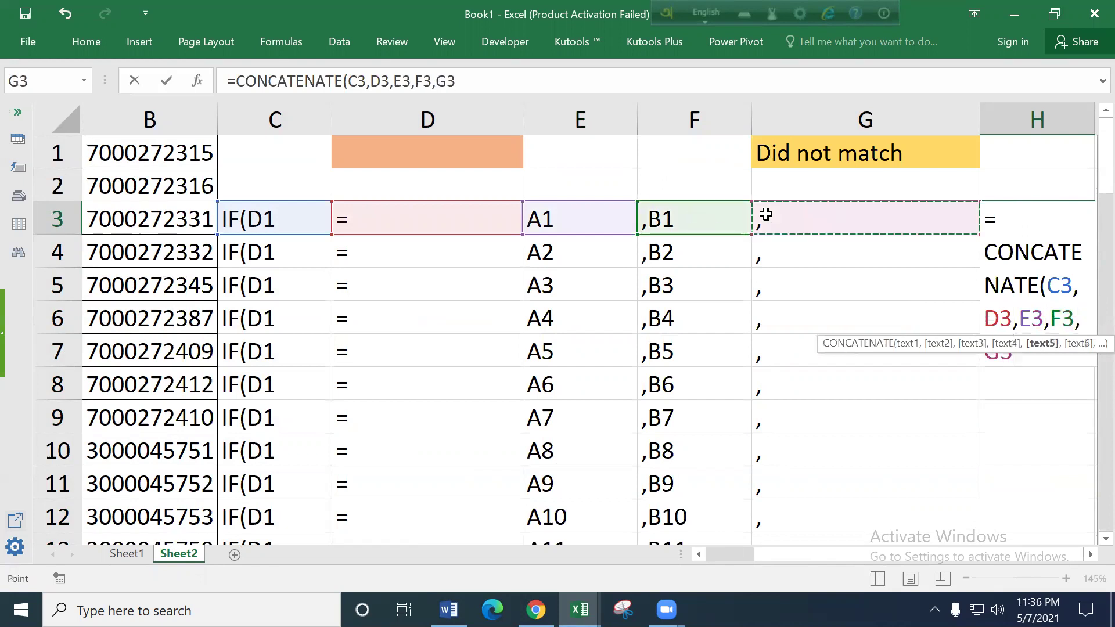
type(")")
key("Return")
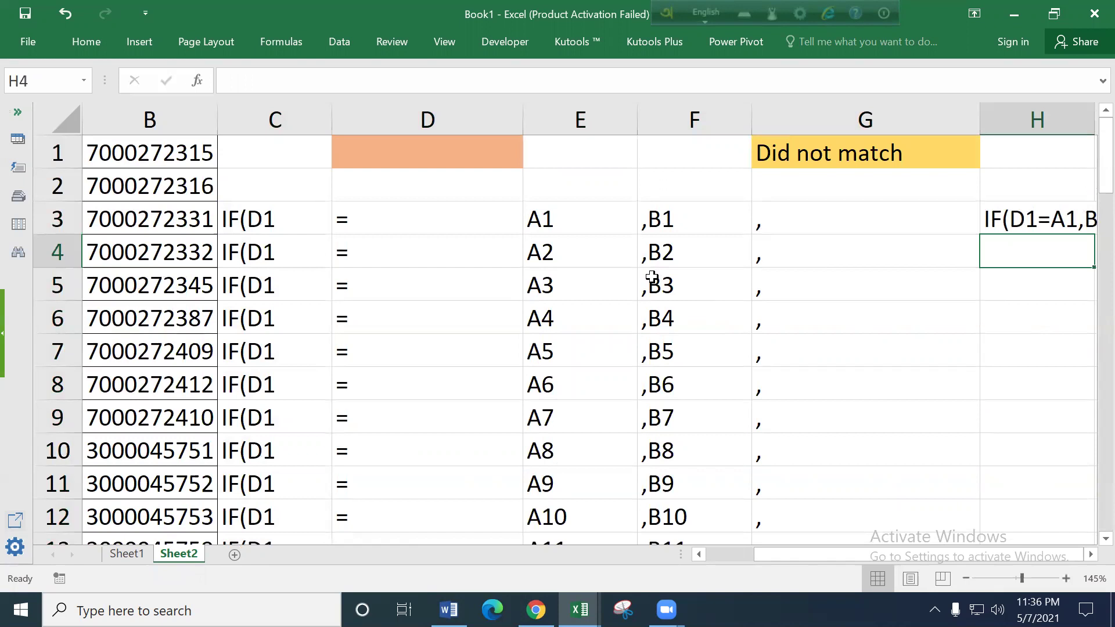
Fill the H3 joining formula down to row 65 and autofit column H.
scroll(651, 277, "down", 1)
left_click(956, 212)
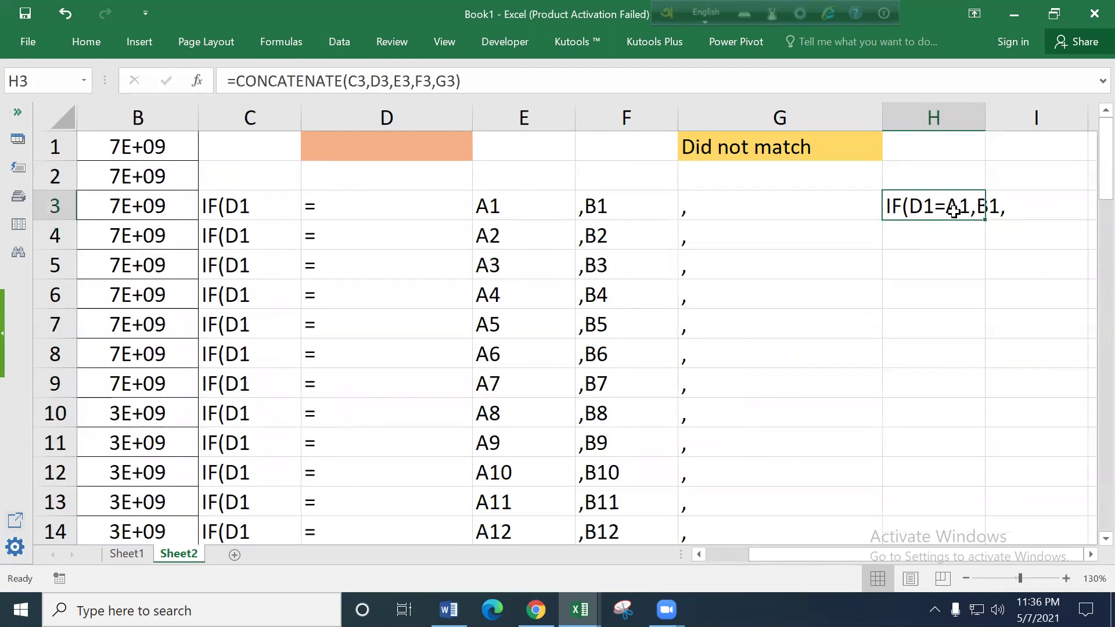
double_click(987, 220)
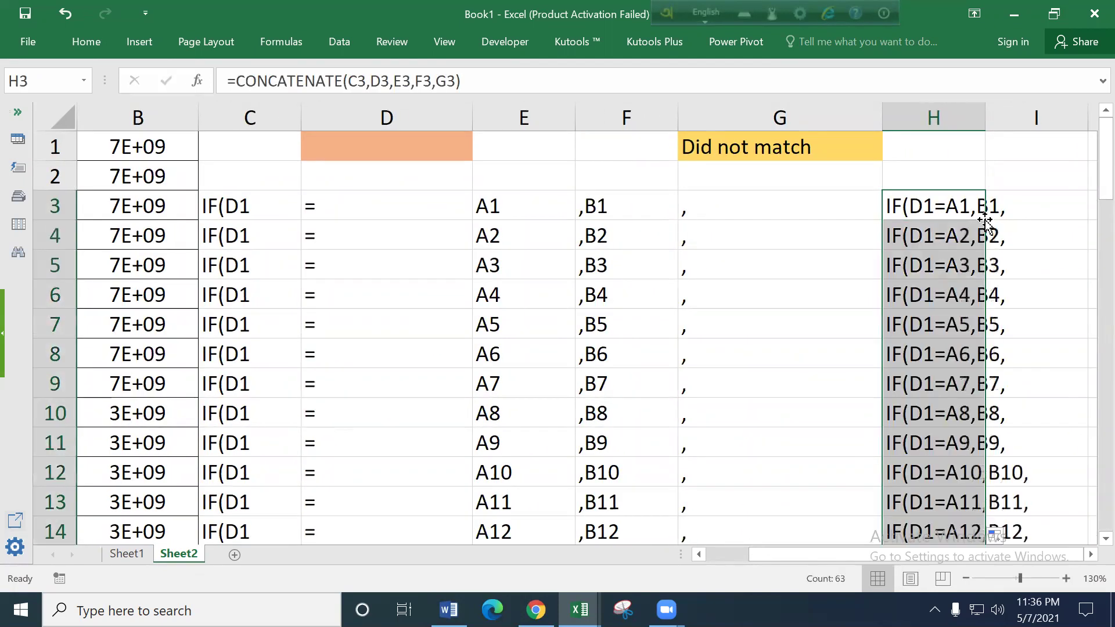
double_click(986, 118)
Copy the joined IF text in H3:I65.
scroll(953, 262, "down", 1)
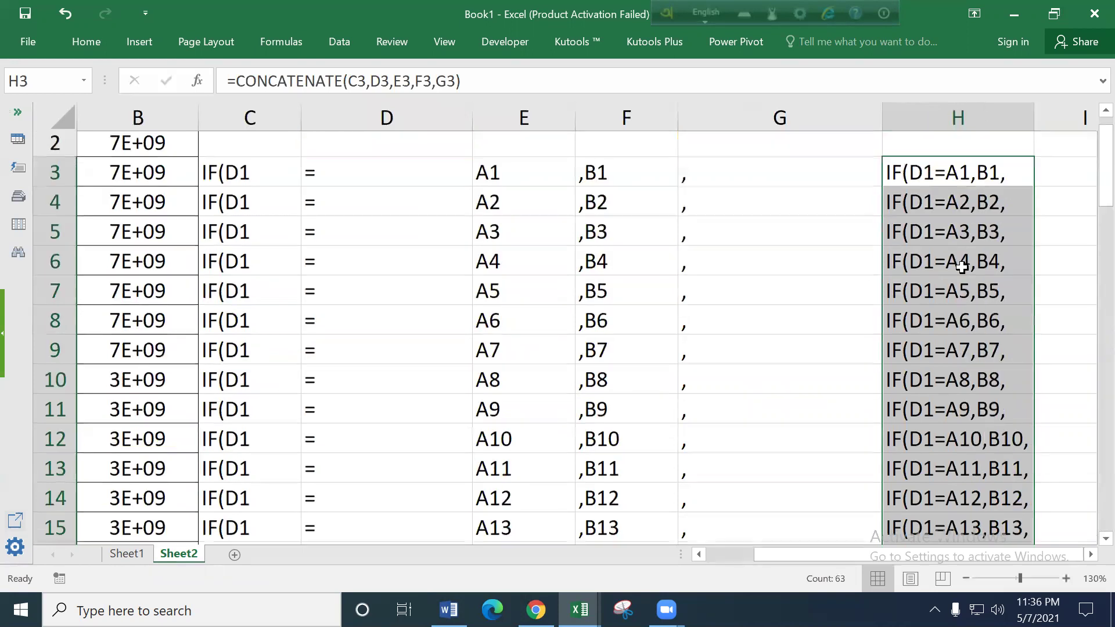
scroll(957, 266, "down", 7)
scroll(956, 266, "down", 4)
scroll(956, 265, "down", 9)
scroll(956, 260, "up", 4)
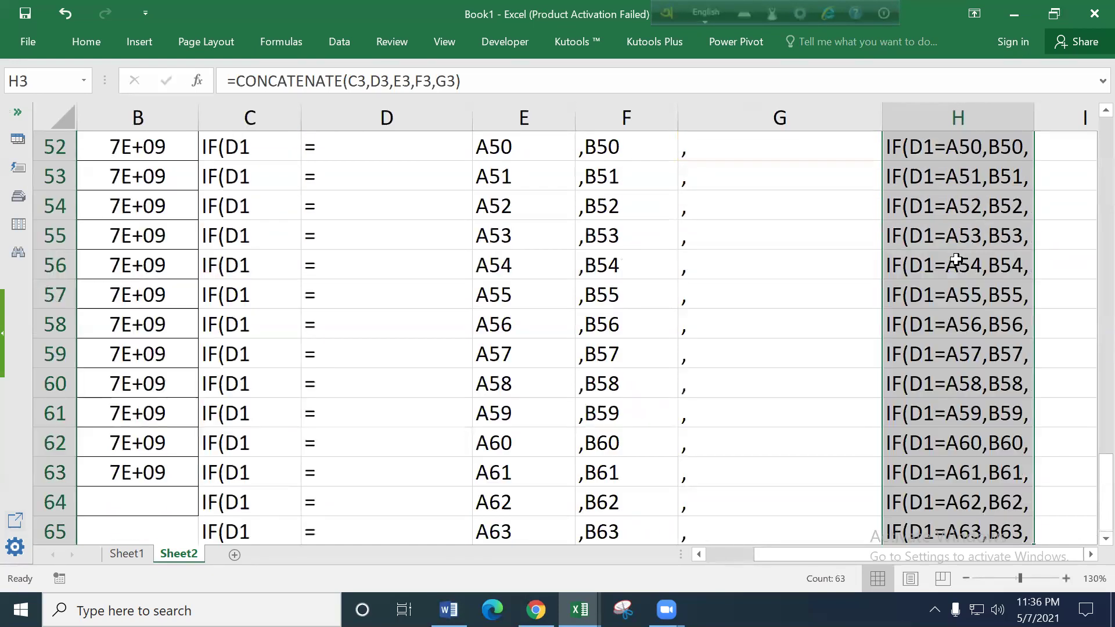
scroll(956, 259, "up", 4)
scroll(955, 260, "up", 5)
scroll(955, 259, "up", 8)
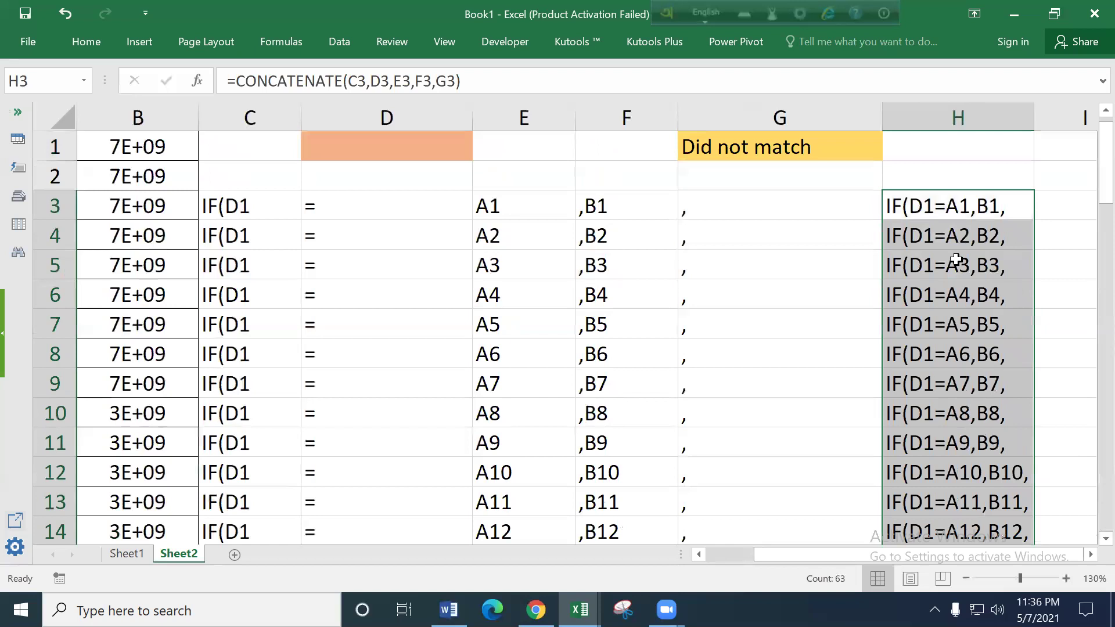
key("shift+Right")
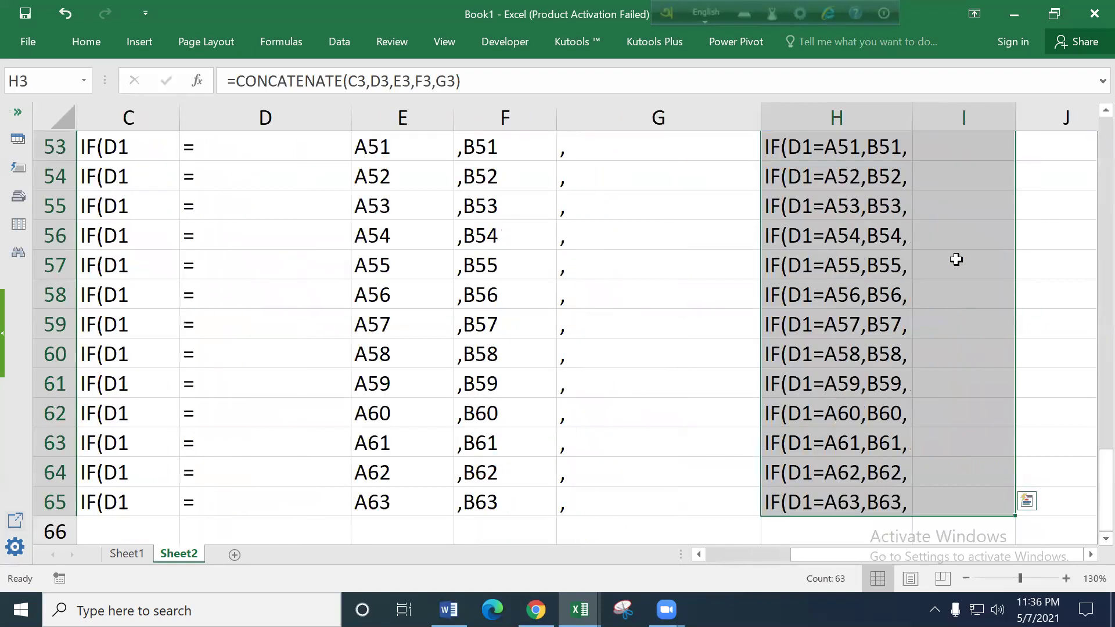
key("ctrl+c")
scroll(949, 244, "up", 5)
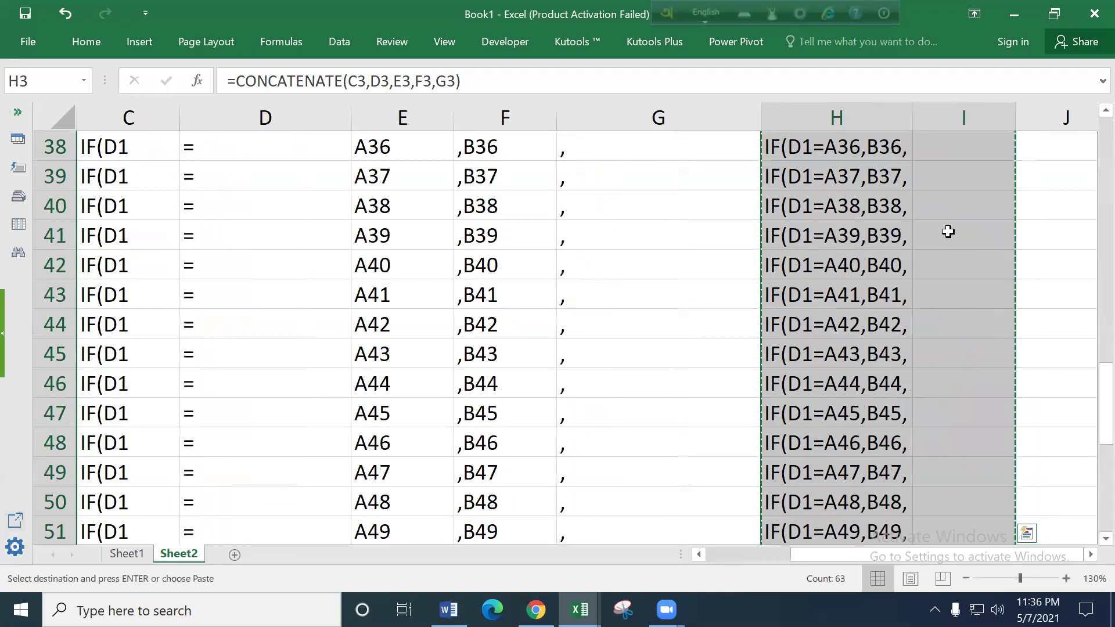
scroll(946, 231, "up", 3)
Paste the copied IF lines into a blank Word document.
left_click(449, 610)
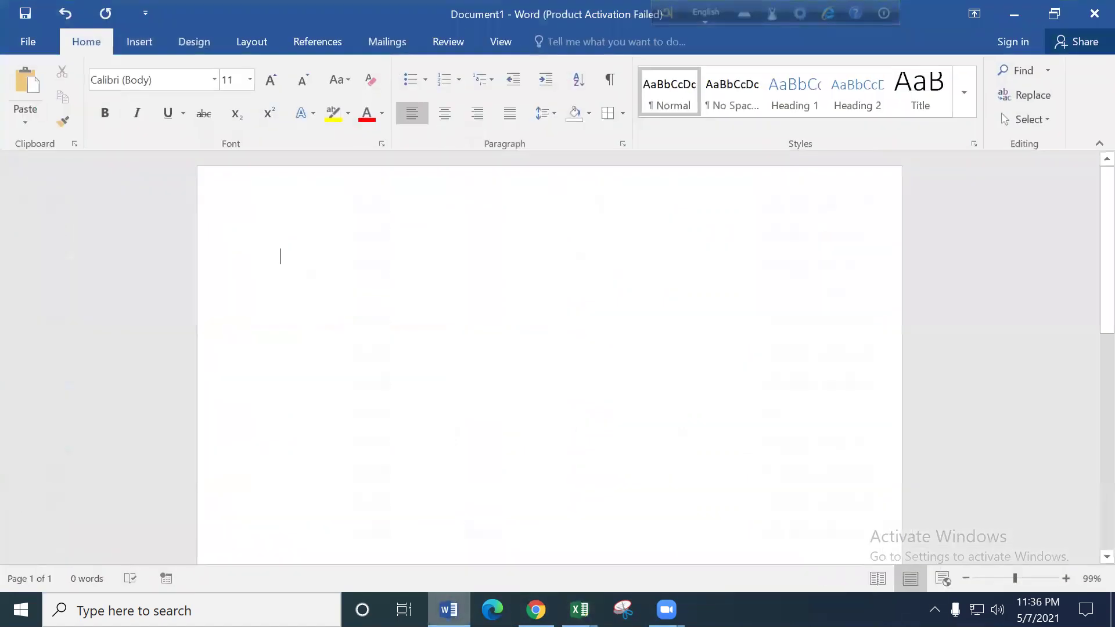
key("ctrl+v")
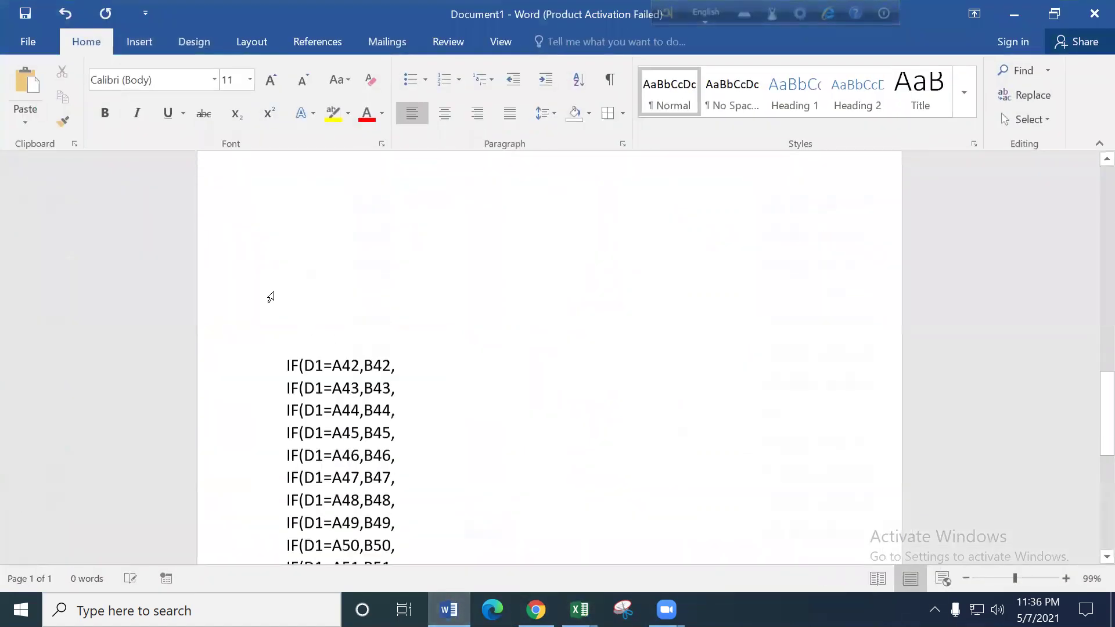
scroll(418, 348, "up", 5)
scroll(420, 347, "up", 3)
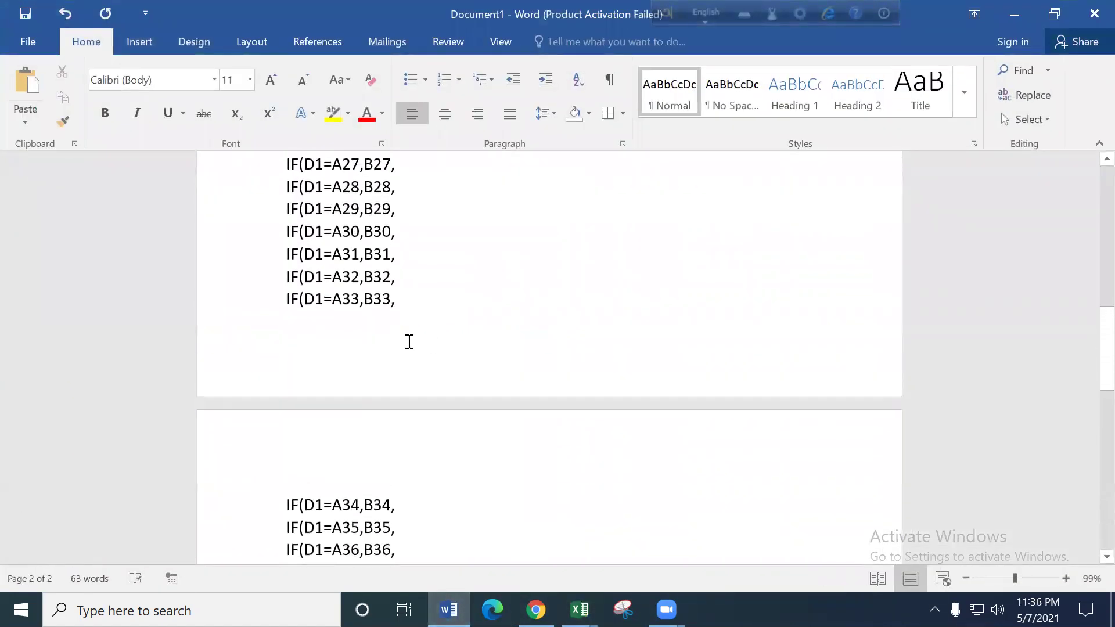
scroll(409, 341, "up", 3)
scroll(433, 331, "up", 2)
Select the whole pasted table and apply All Borders.
left_click(354, 324)
key("ctrl+a")
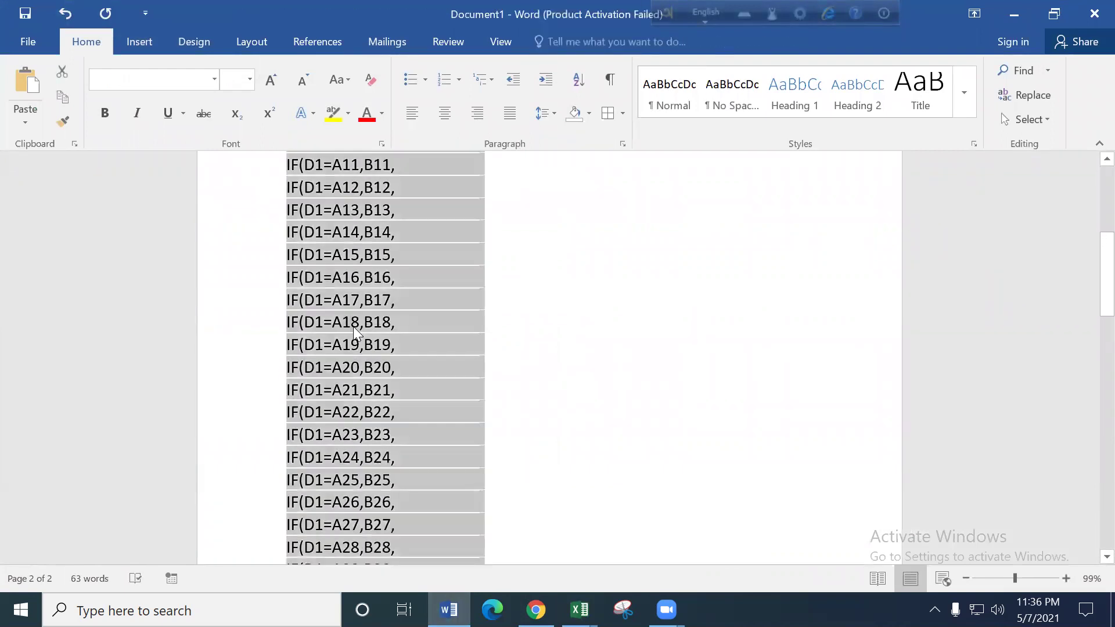
left_click(605, 112)
scroll(441, 280, "up", 2)
scroll(407, 336, "up", 2)
scroll(341, 359, "up", 3)
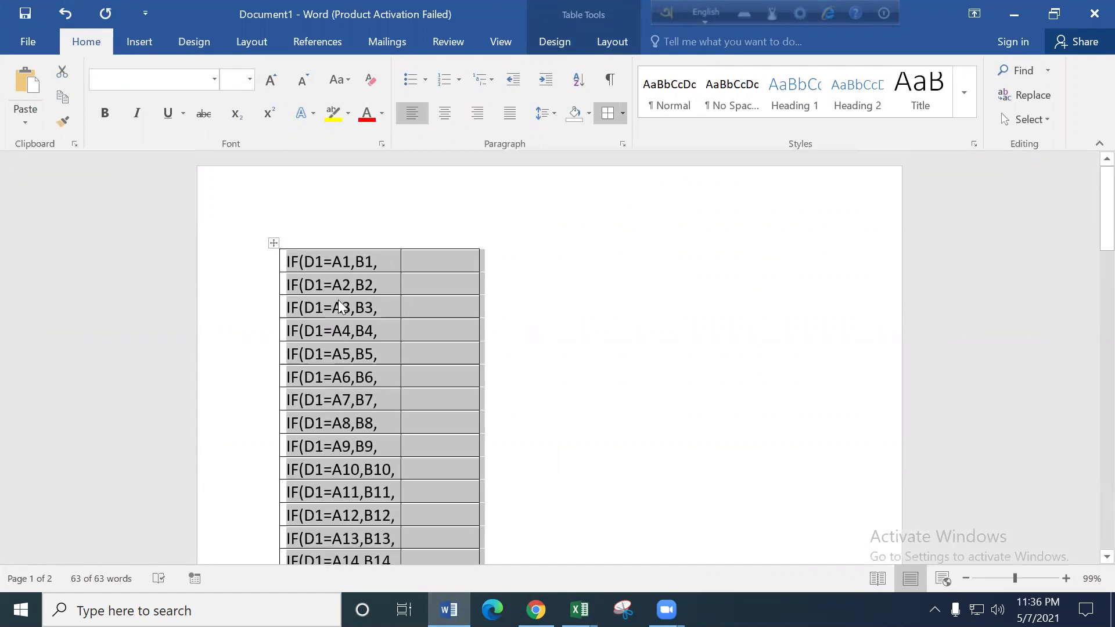
Merge the first column's cells into one cell holding all the IF lines.
mouse_move(312, 251)
left_mouse_down()
mouse_move(352, 569)
mouse_move(368, 443)
left_mouse_up()
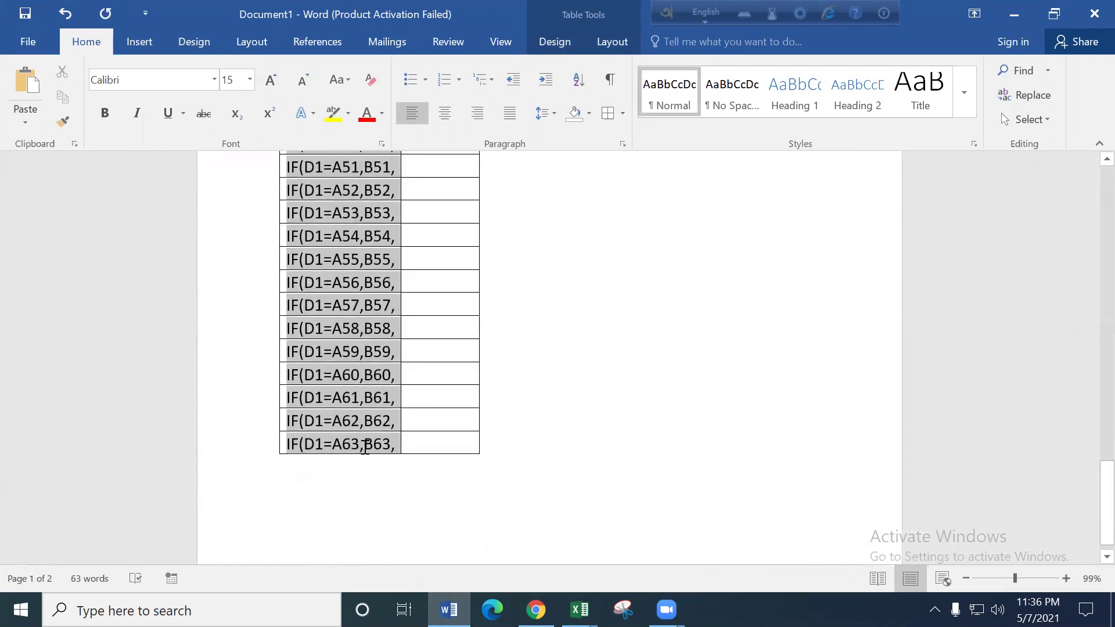
right_click(352, 351)
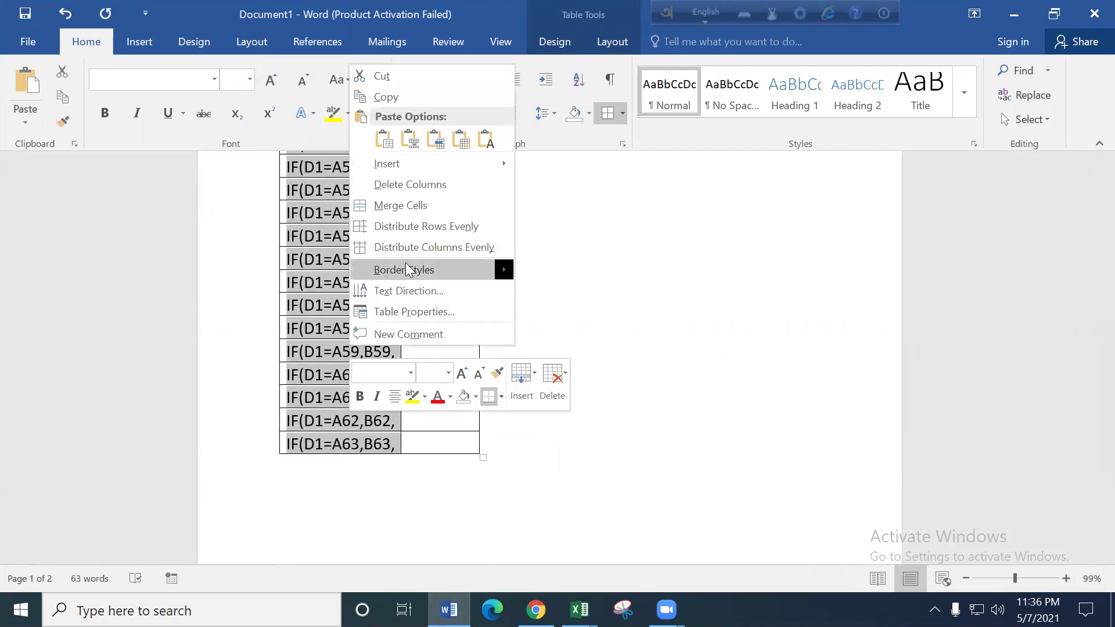
left_click(404, 210)
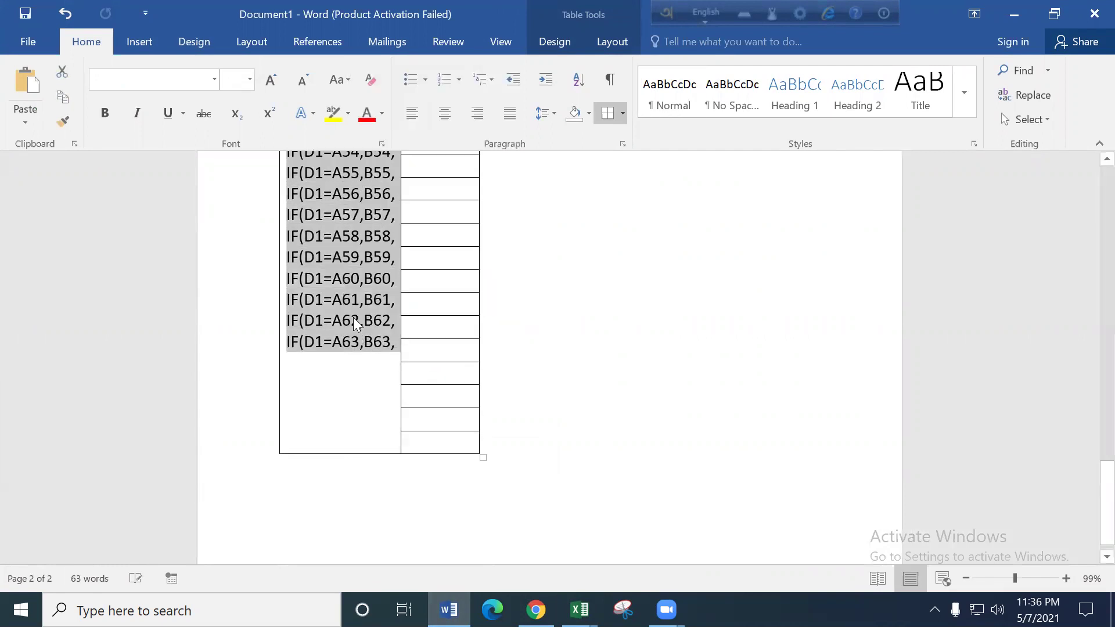
scroll(353, 308, "up", 2)
scroll(352, 299, "up", 2)
scroll(352, 300, "up", 3)
scroll(352, 300, "up", 3)
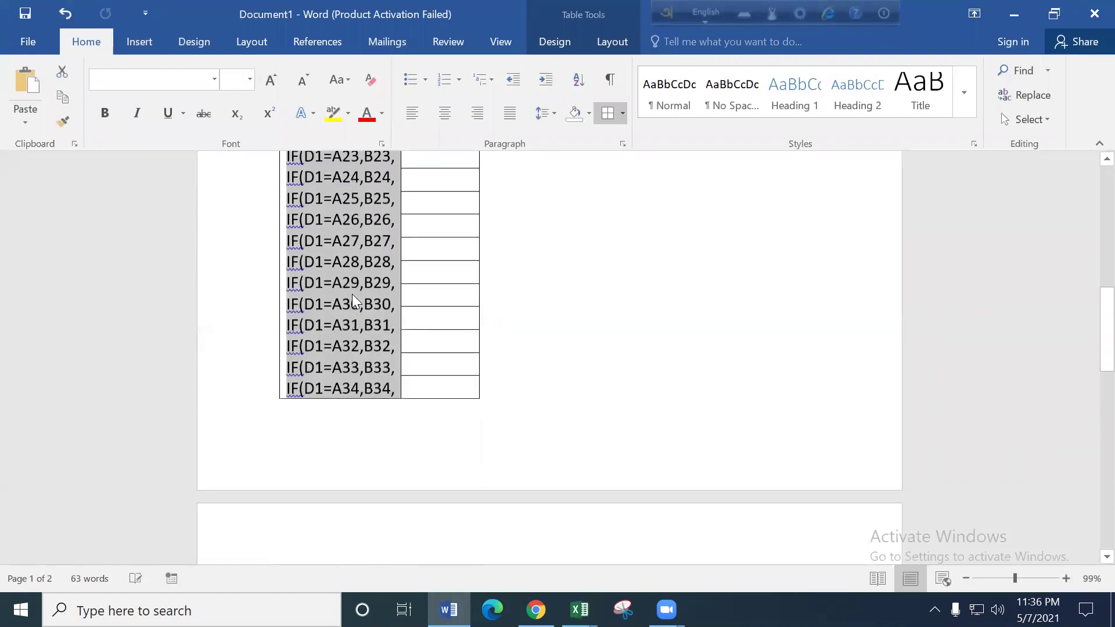
scroll(352, 293, "up", 3)
scroll(352, 294, "up", 5)
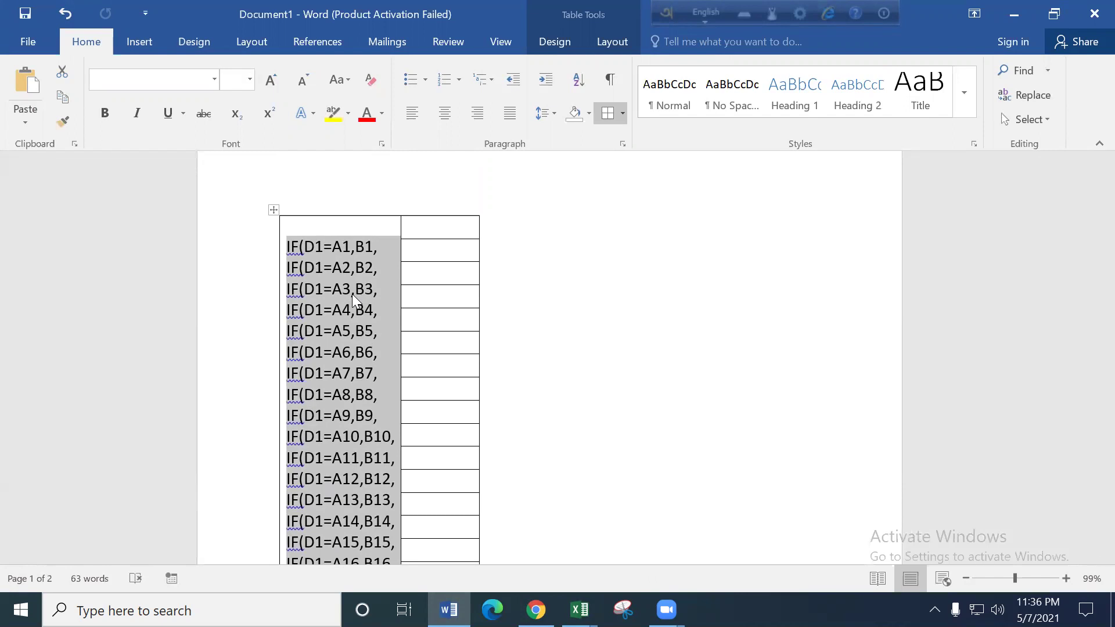
Replace every paragraph mark (^p) with nothing, continuing through the whole document.
left_click(1018, 93)
left_click(327, 108)
left_click(376, 108)
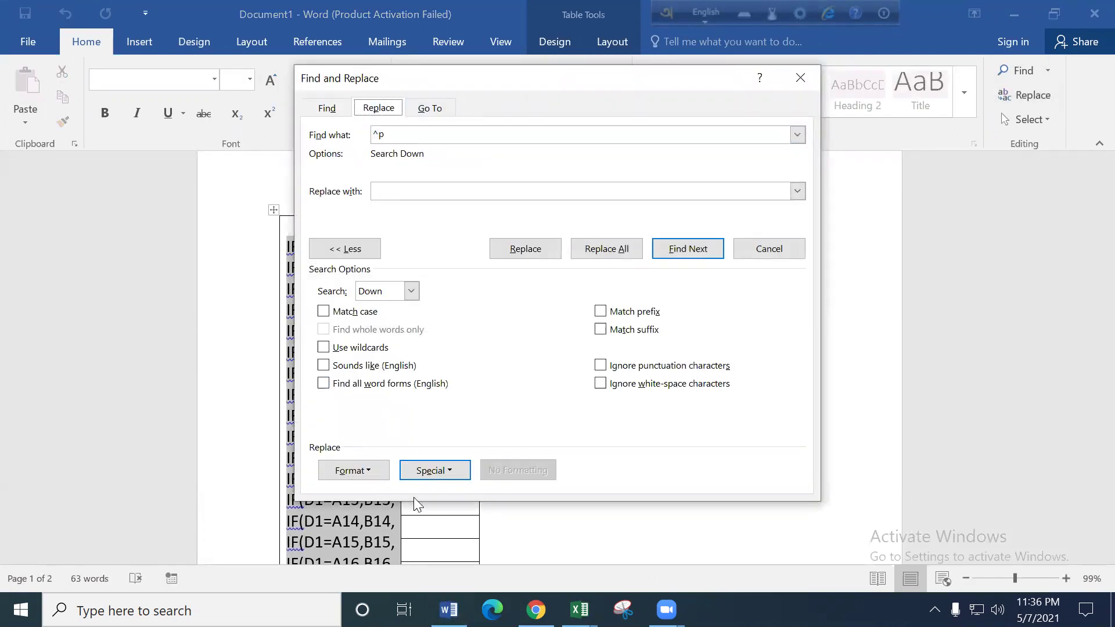
left_click(413, 476)
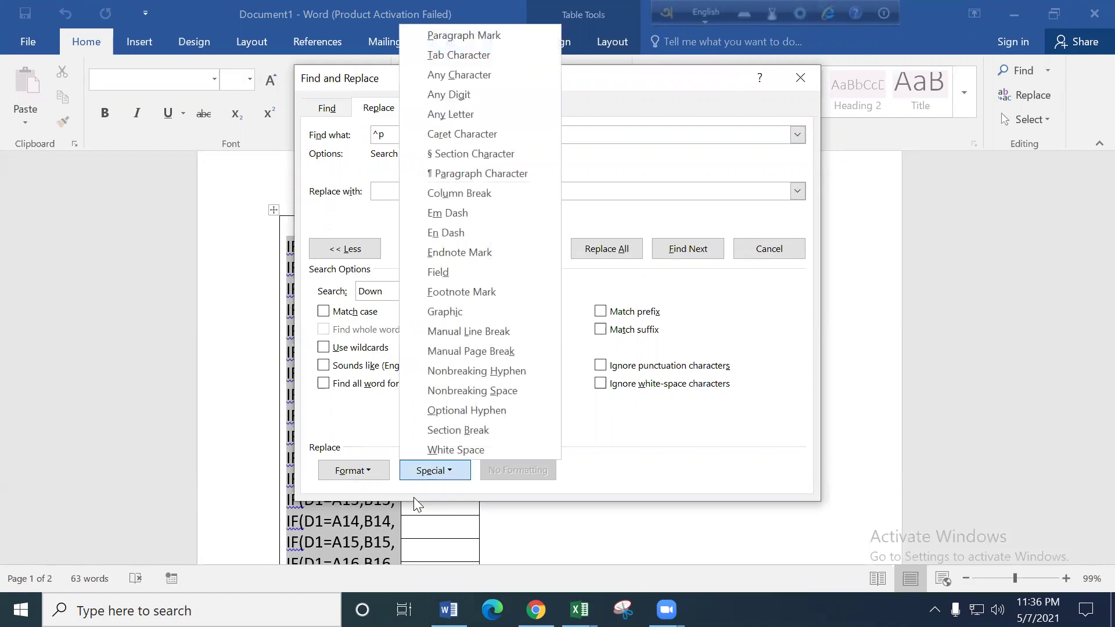
left_click(455, 35)
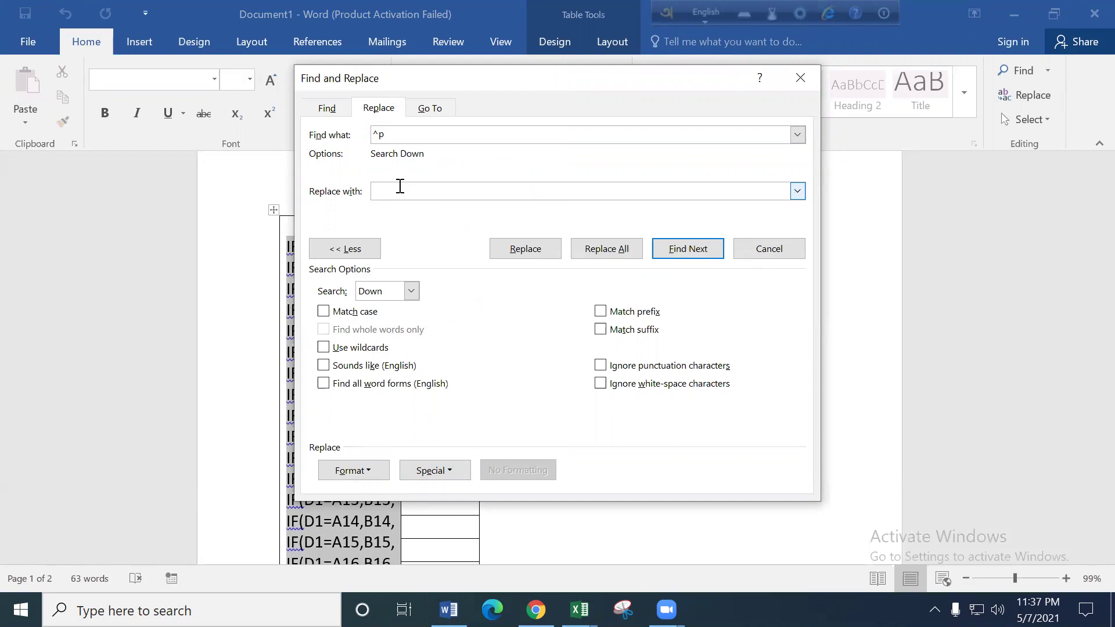
left_click(601, 255)
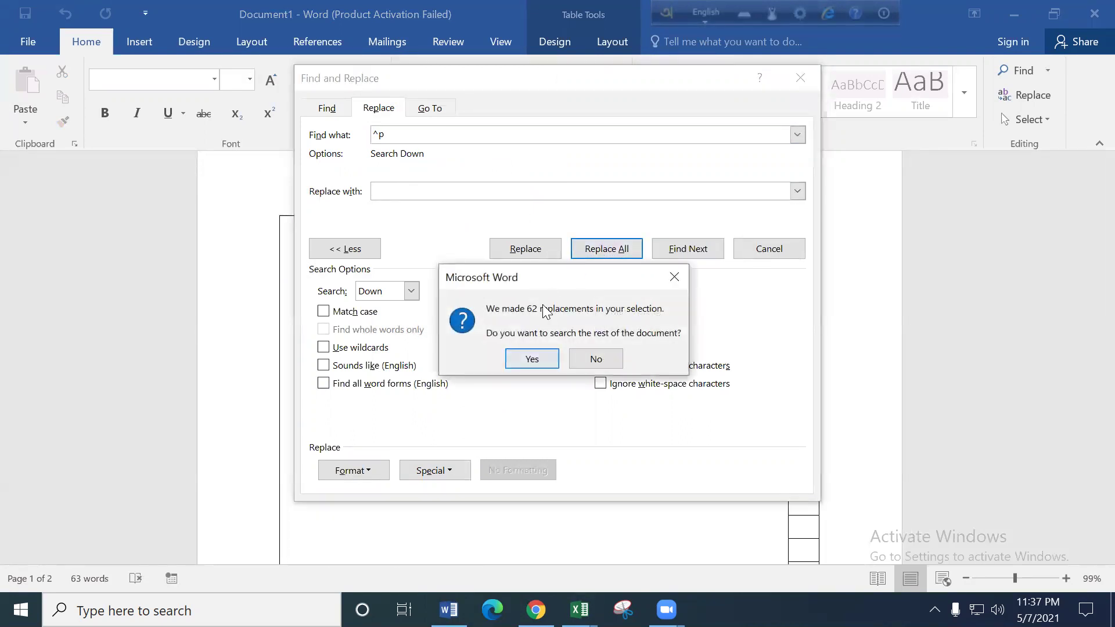
left_click(533, 360)
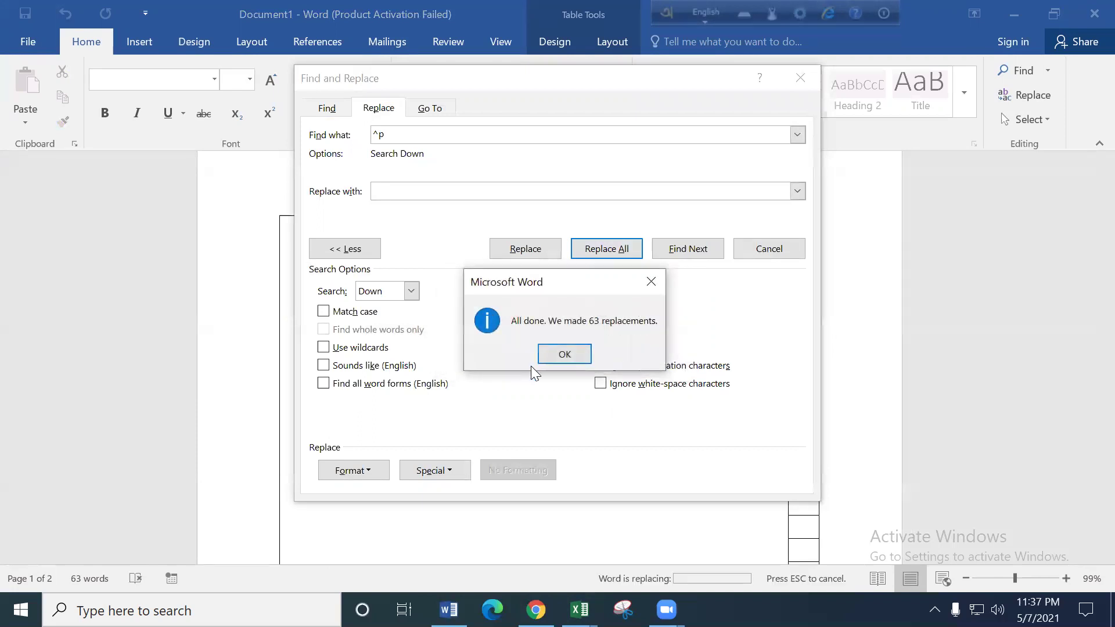
left_click(566, 367)
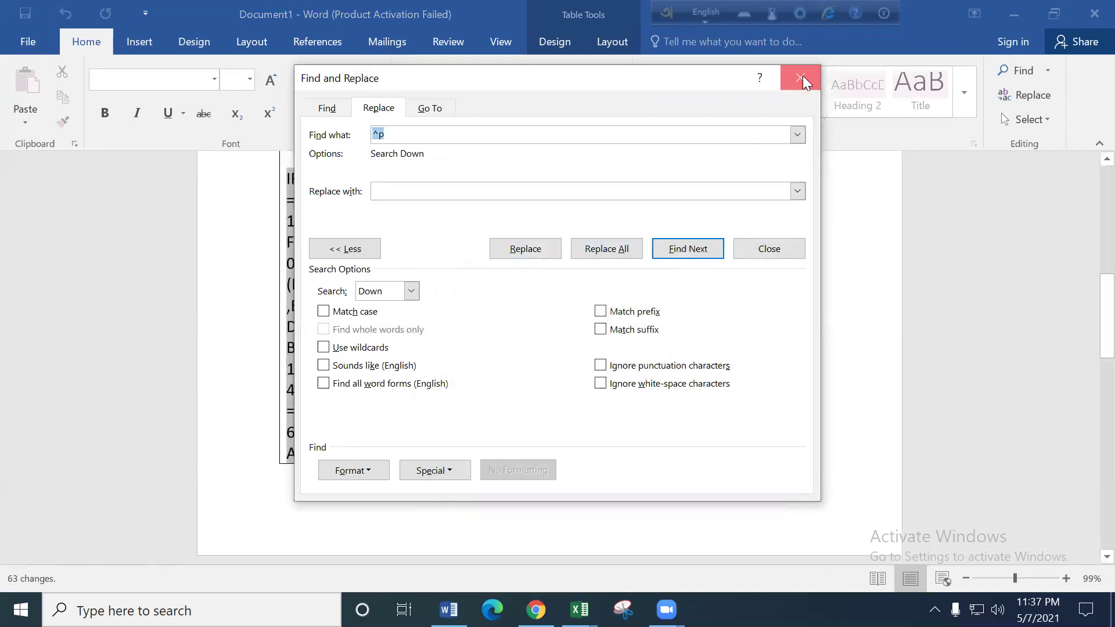
left_click(800, 78)
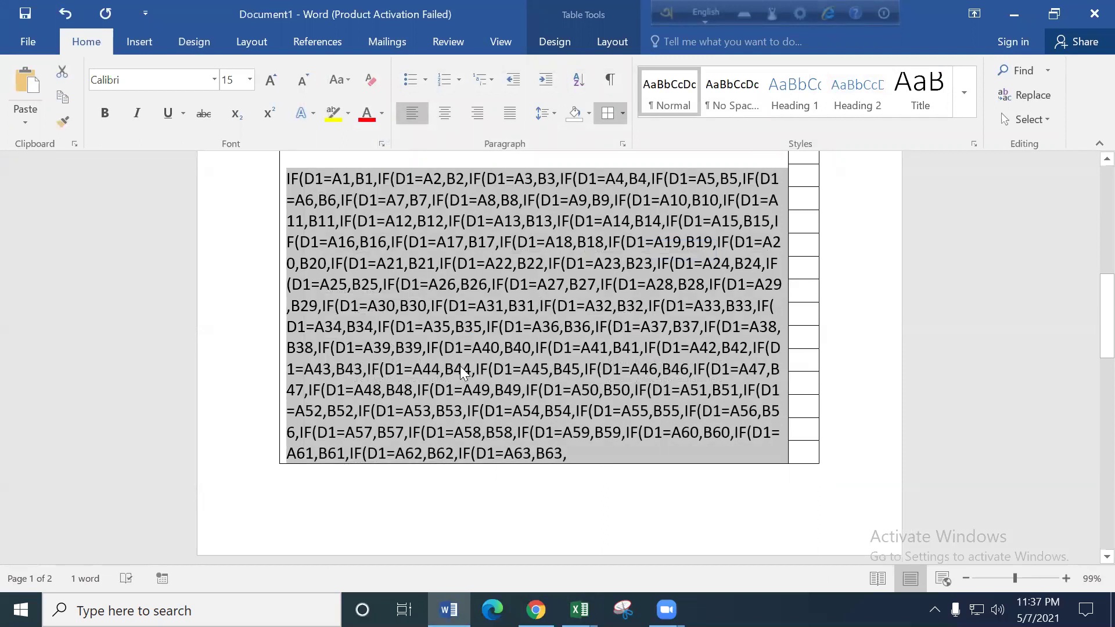
Return to the Book1 workbook and select the H3:H65 block of IF pieces.
left_click(579, 609)
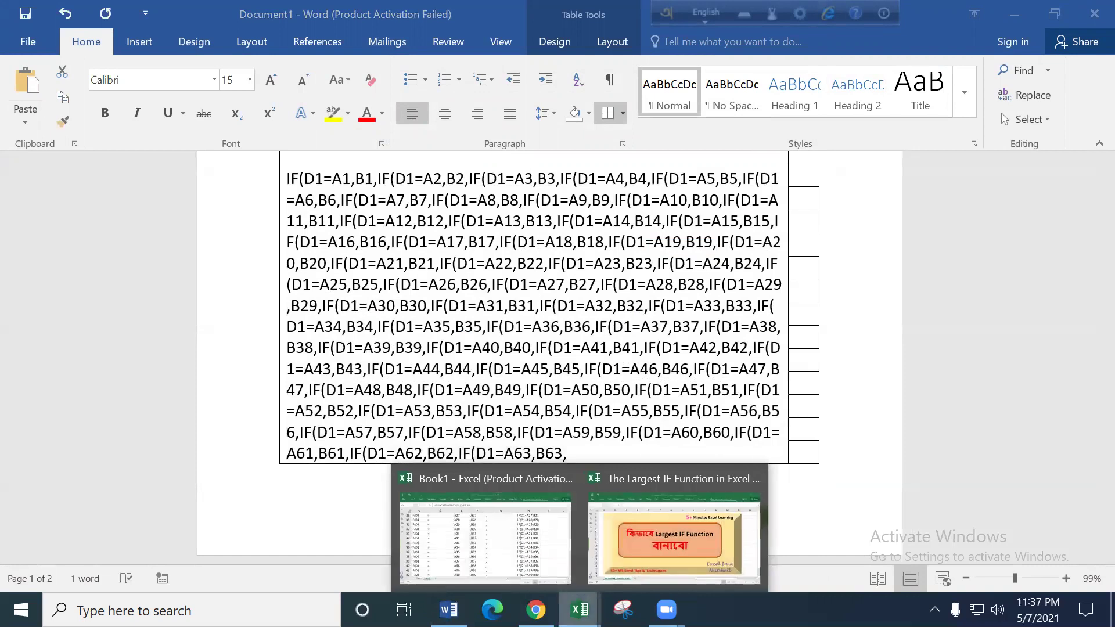
left_click(520, 534)
scroll(827, 424, "down", 3)
scroll(827, 423, "up", 5)
scroll(828, 423, "up", 7)
left_click(839, 200)
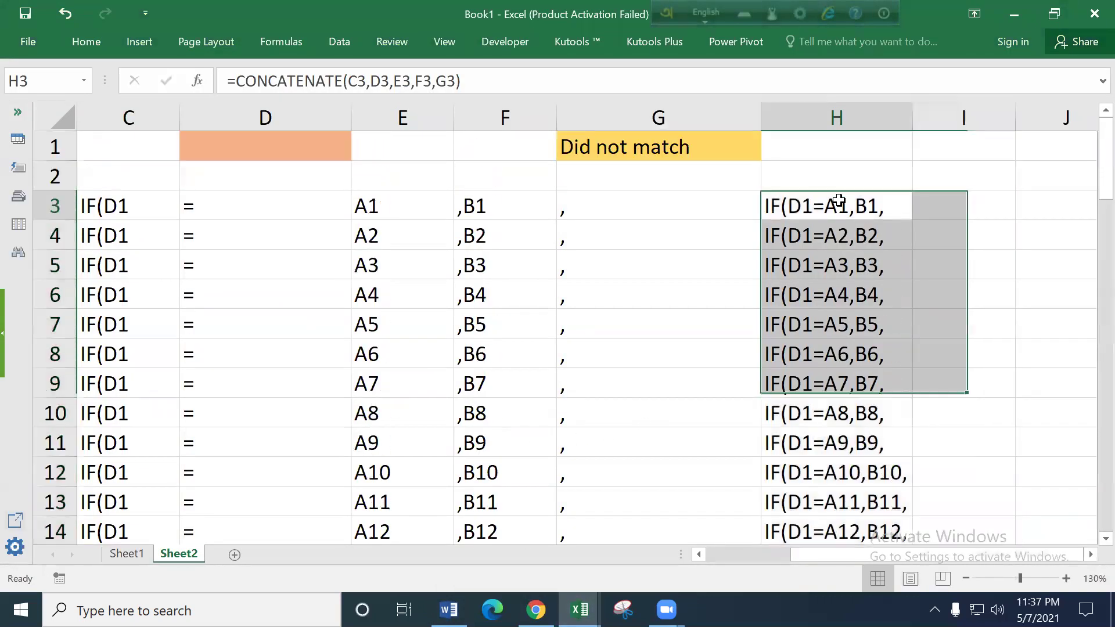
key("ctrl+shift+Down")
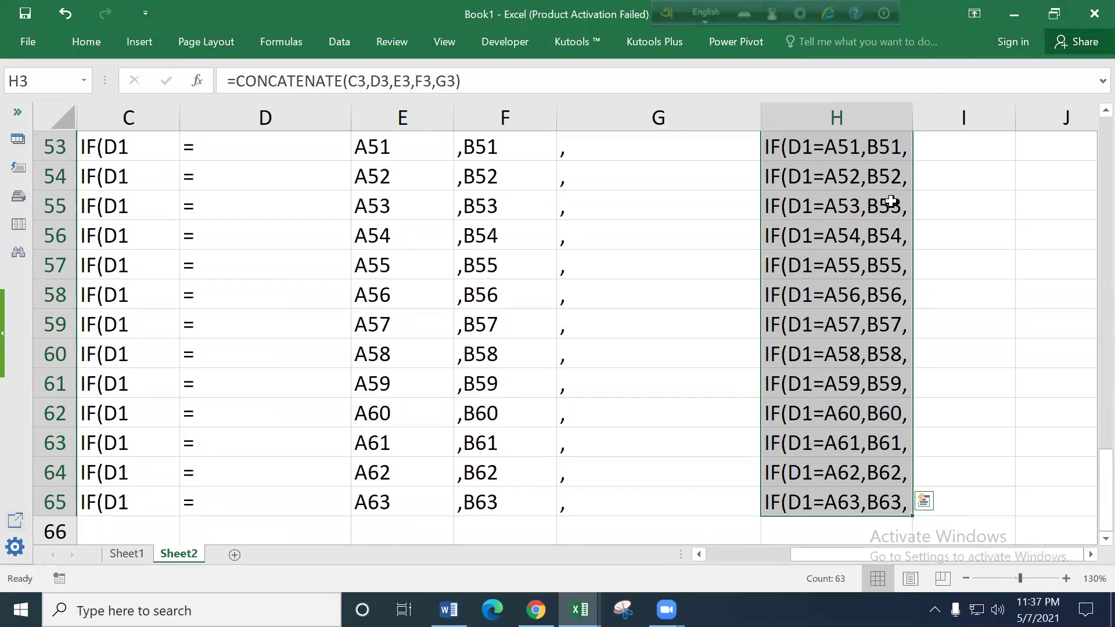
scroll(864, 349, "up", 10)
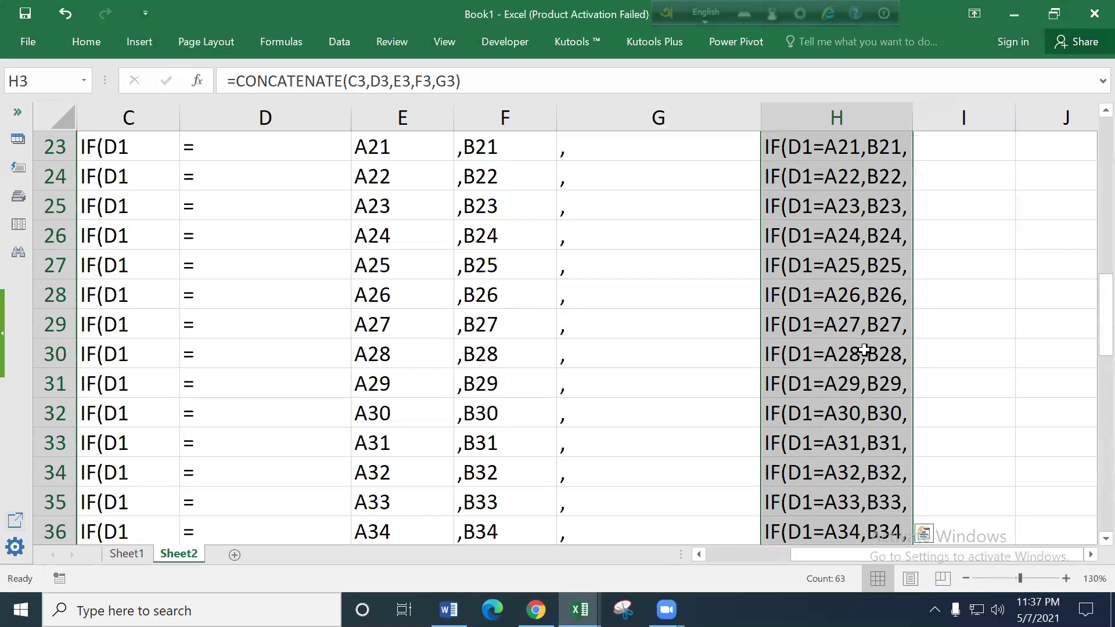
scroll(859, 353, "up", 8)
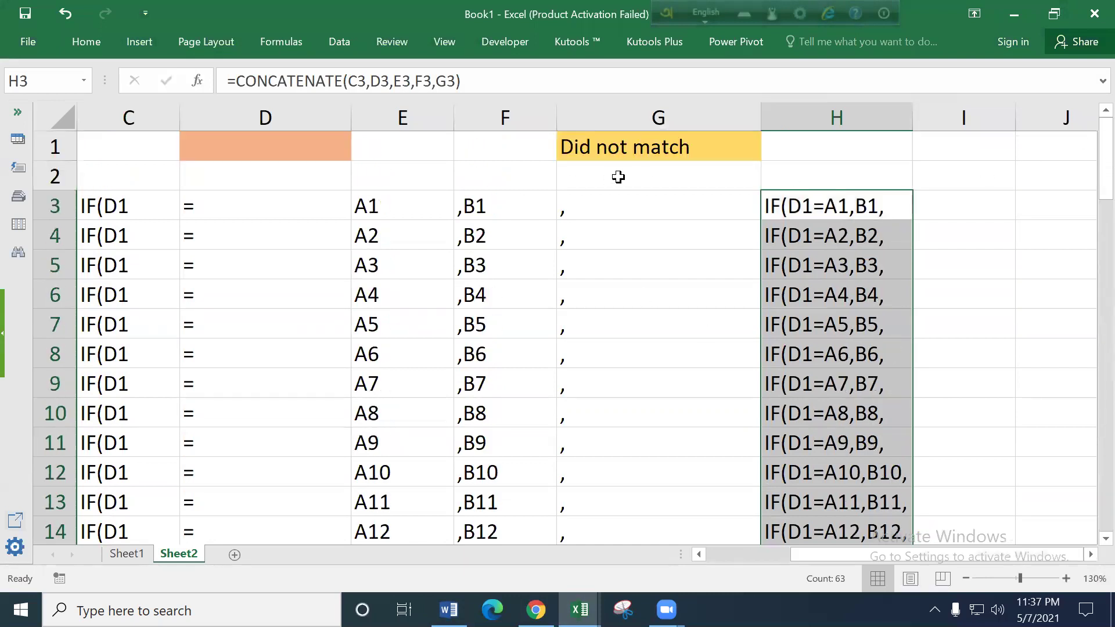
Enter =REPT(")",63) in G2.
left_click(585, 180)
double_click(586, 179)
type("=rep")
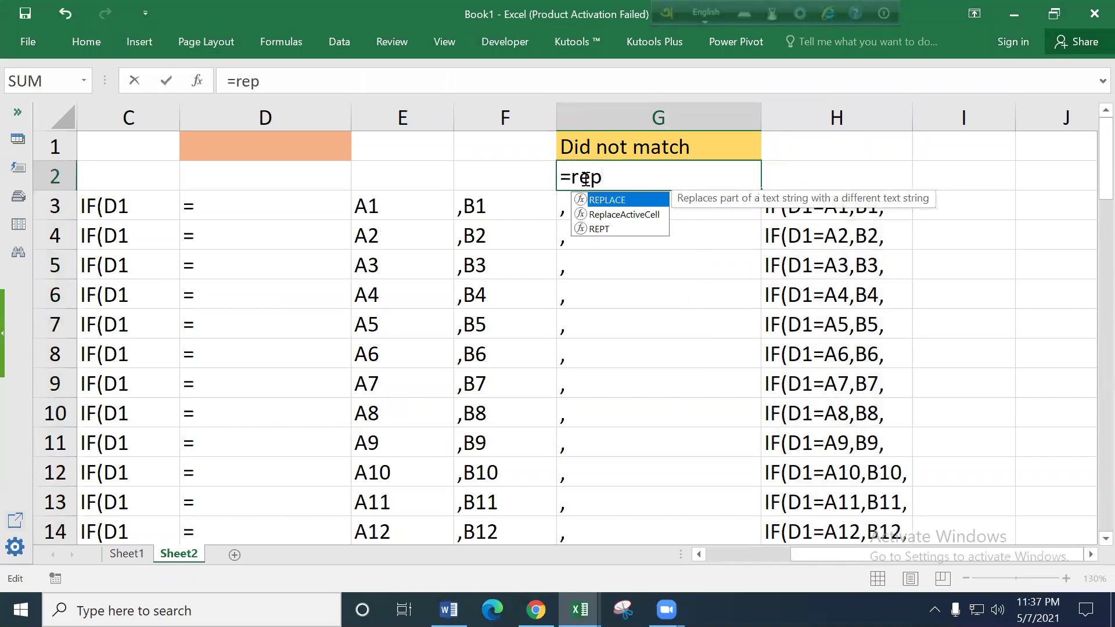
double_click(602, 229)
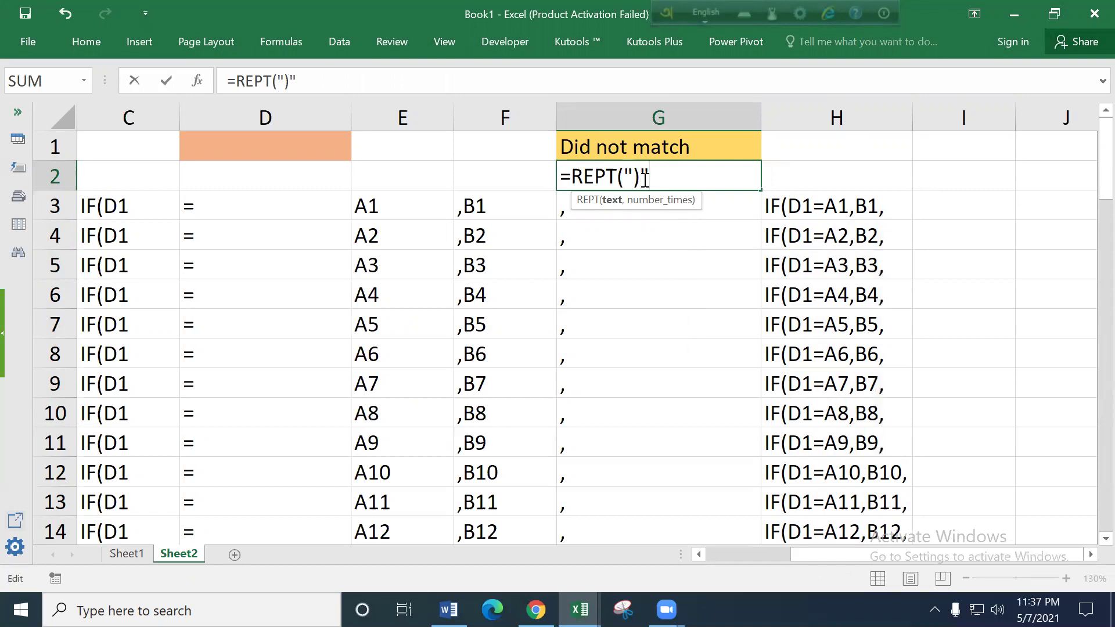
type(",")
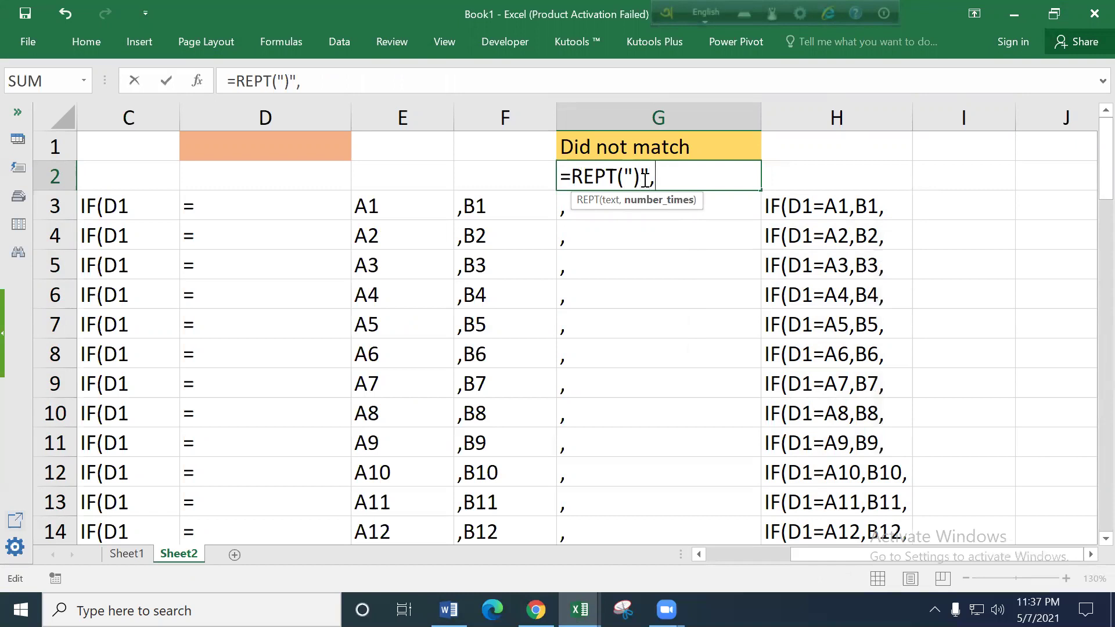
type("63")
key("Return")
Copy G2 and paste it back over itself as values only.
left_click(619, 178)
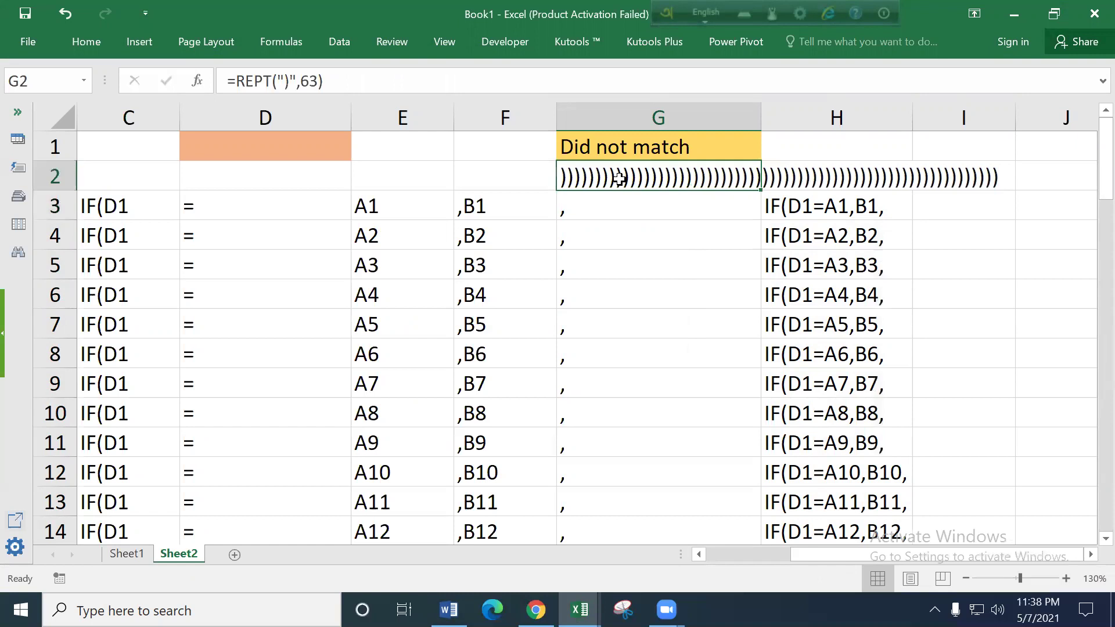
key("ctrl+c")
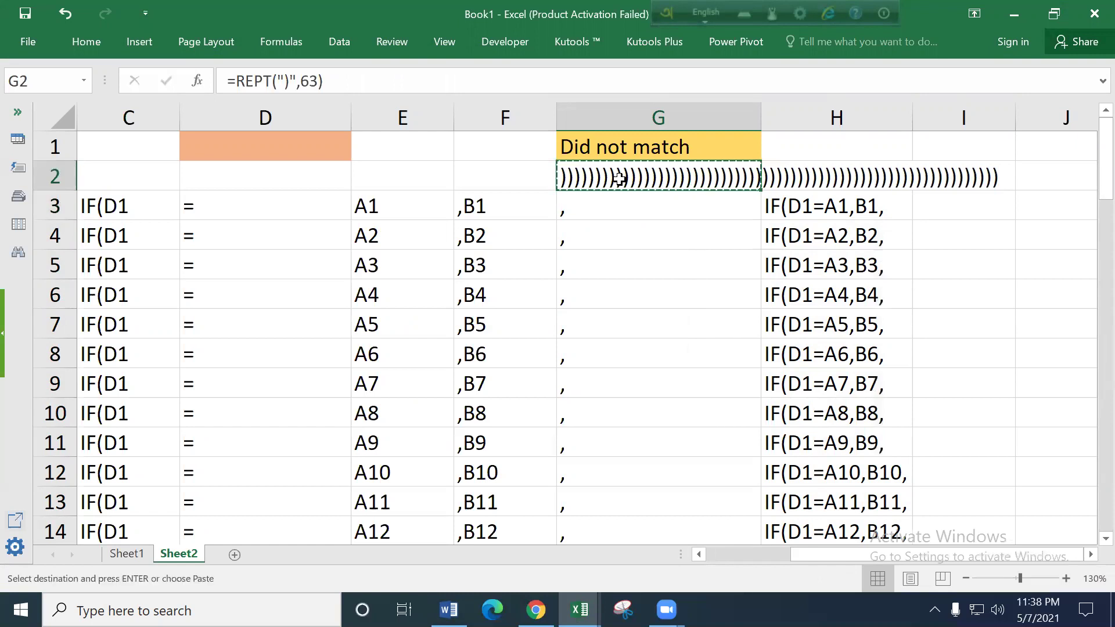
key("ctrl+alt+v")
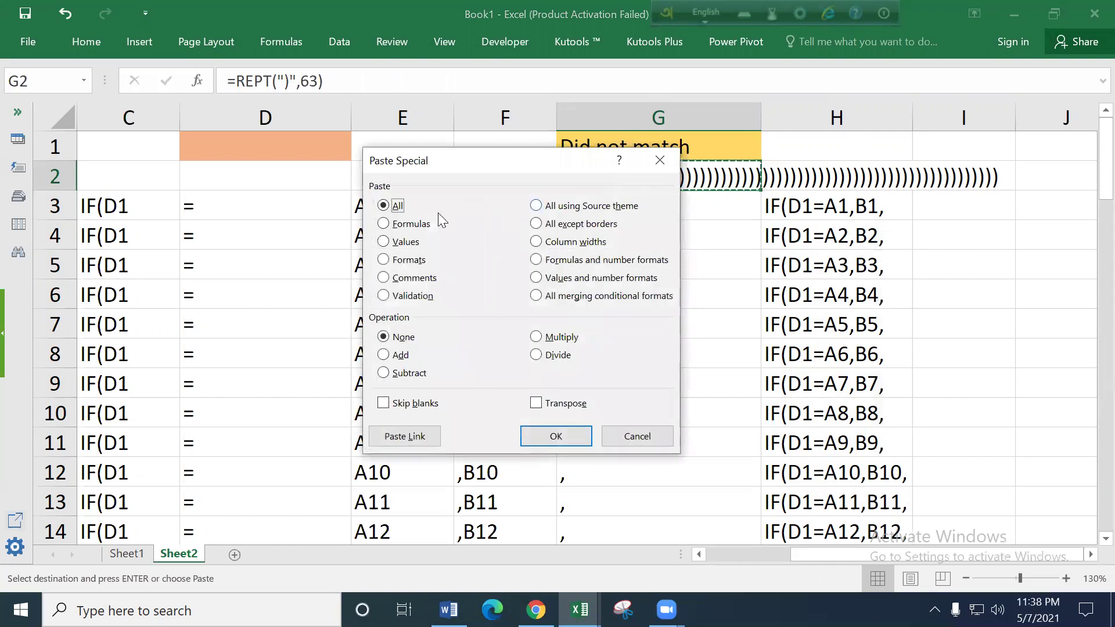
left_click(402, 244)
key("Return")
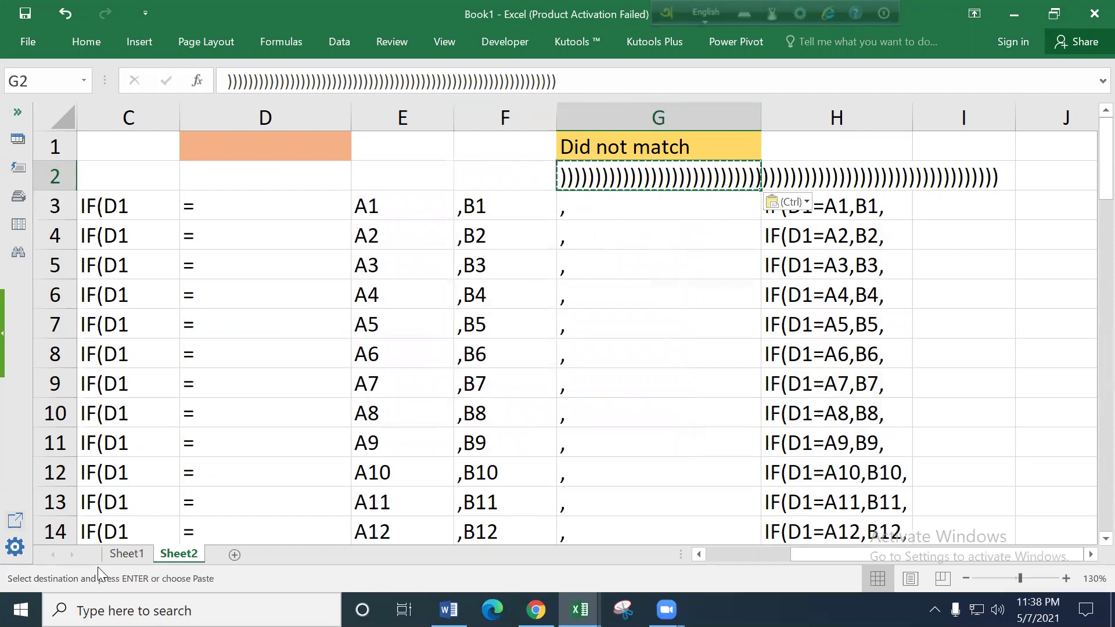
Paste the joined nested IF text from Word into G2 ahead of its 63 parentheses.
left_click(241, 178)
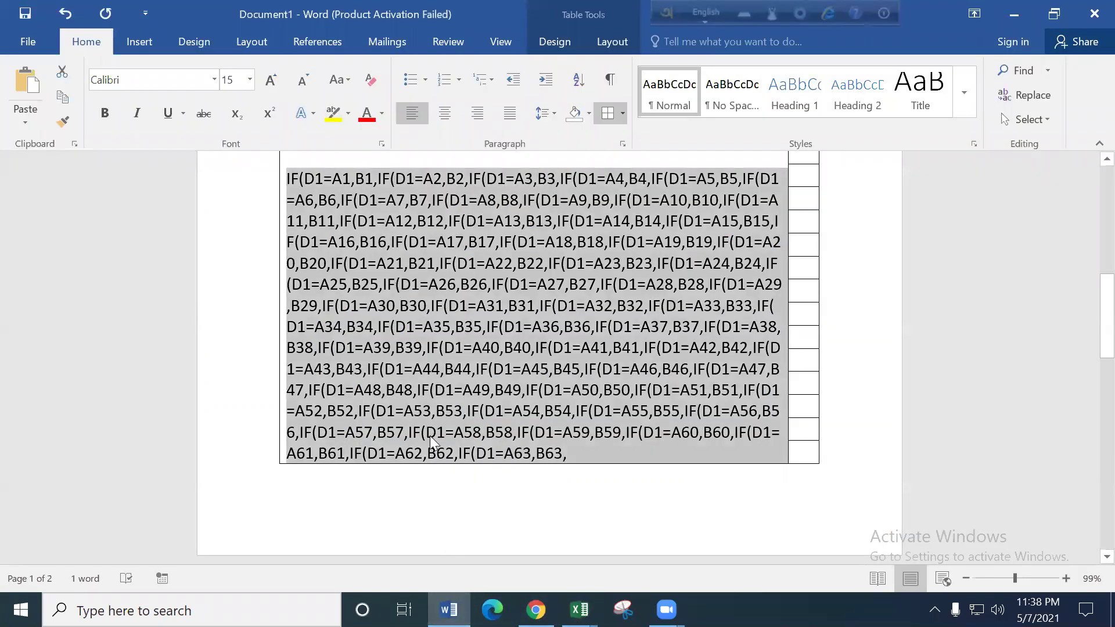
left_click(580, 609)
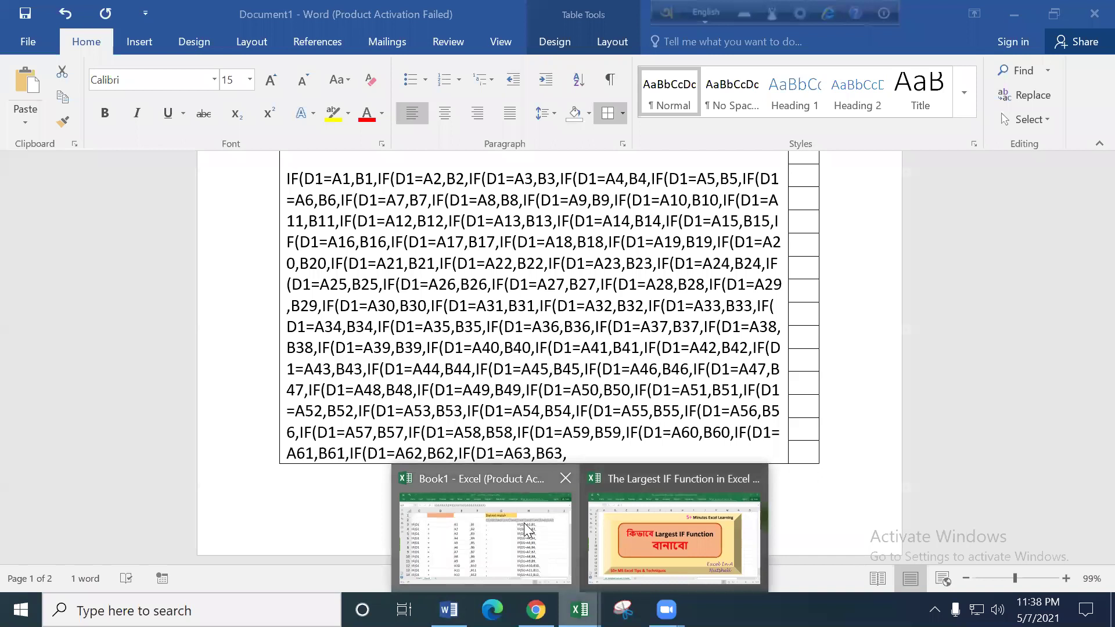
left_click(494, 535)
double_click(561, 173)
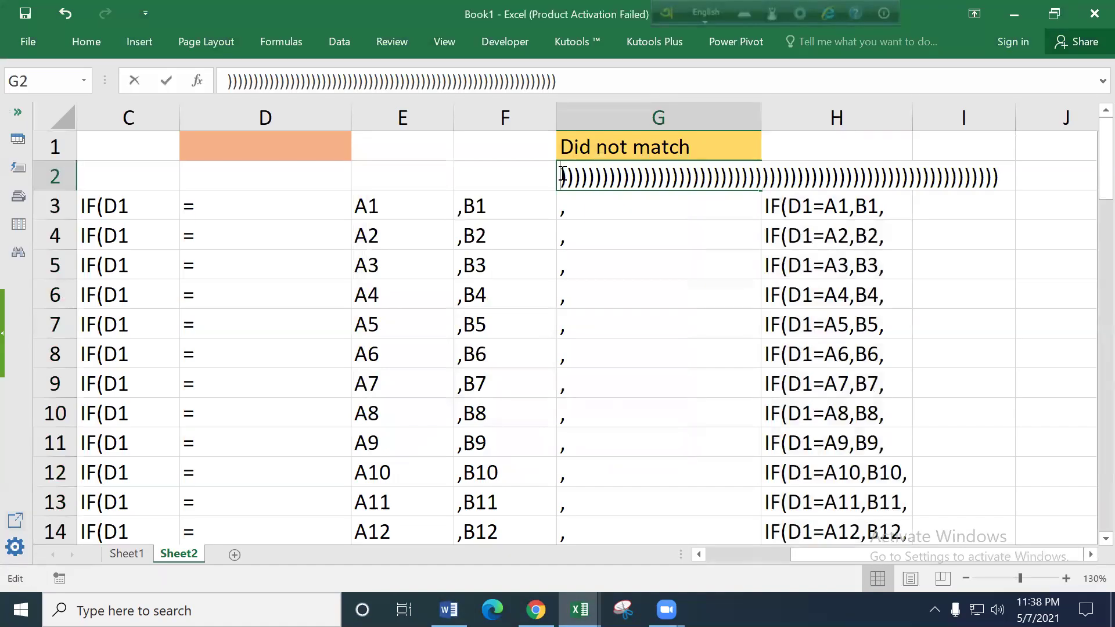
key("ctrl+v")
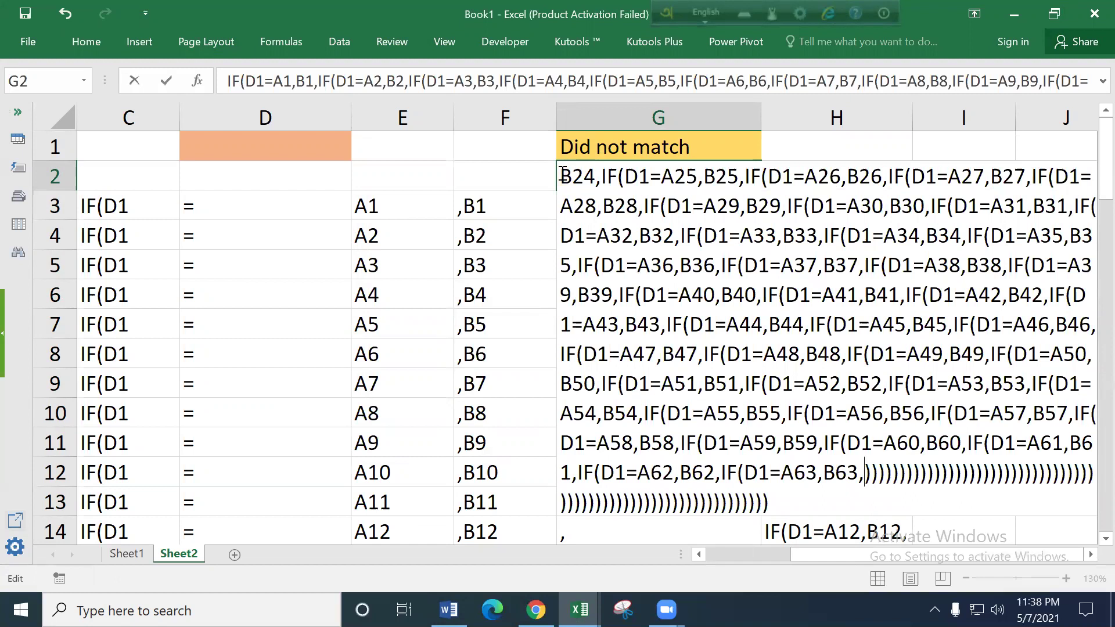
key("Return")
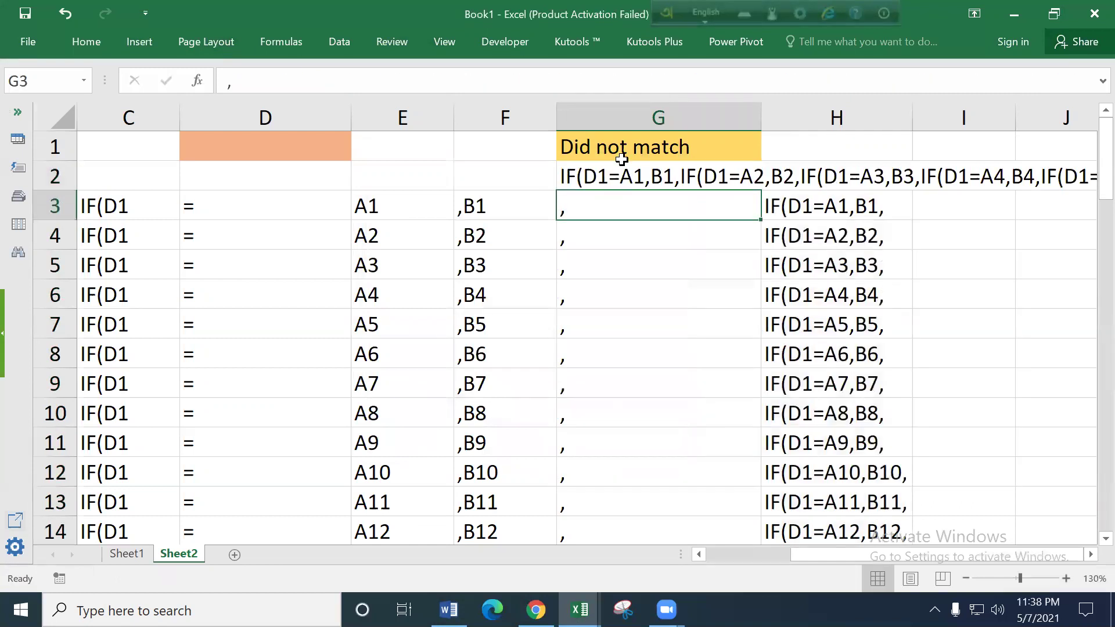
Copy "Did not match" from G1's formula and paste it after B63 in G2.
left_click(622, 149)
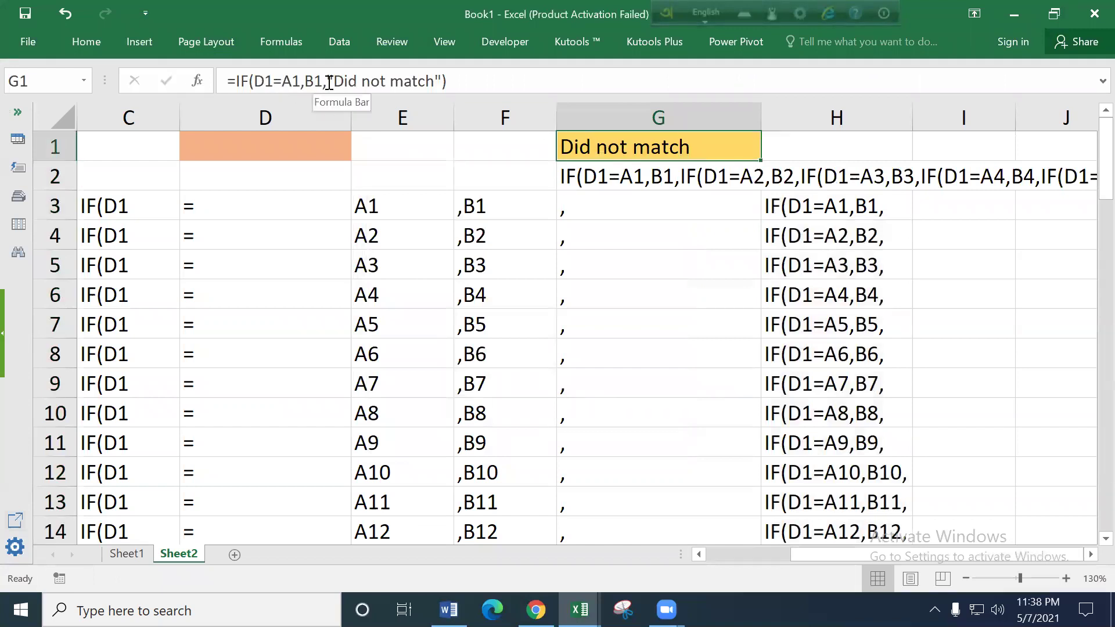
left_click_drag(327, 81, 434, 82)
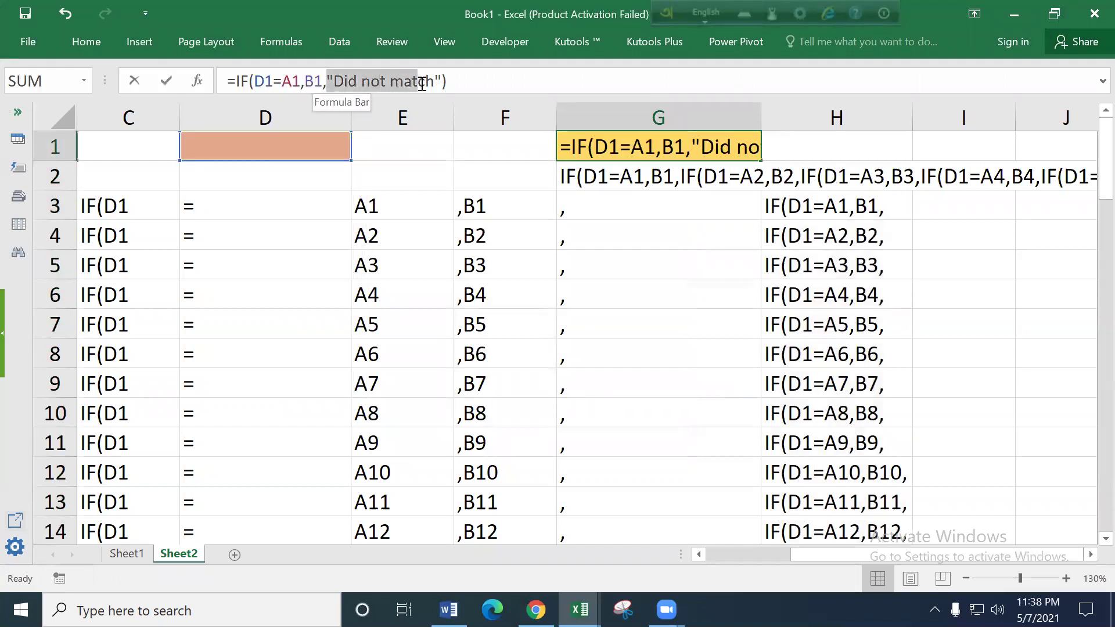
left_click_drag(442, 82, 434, 82)
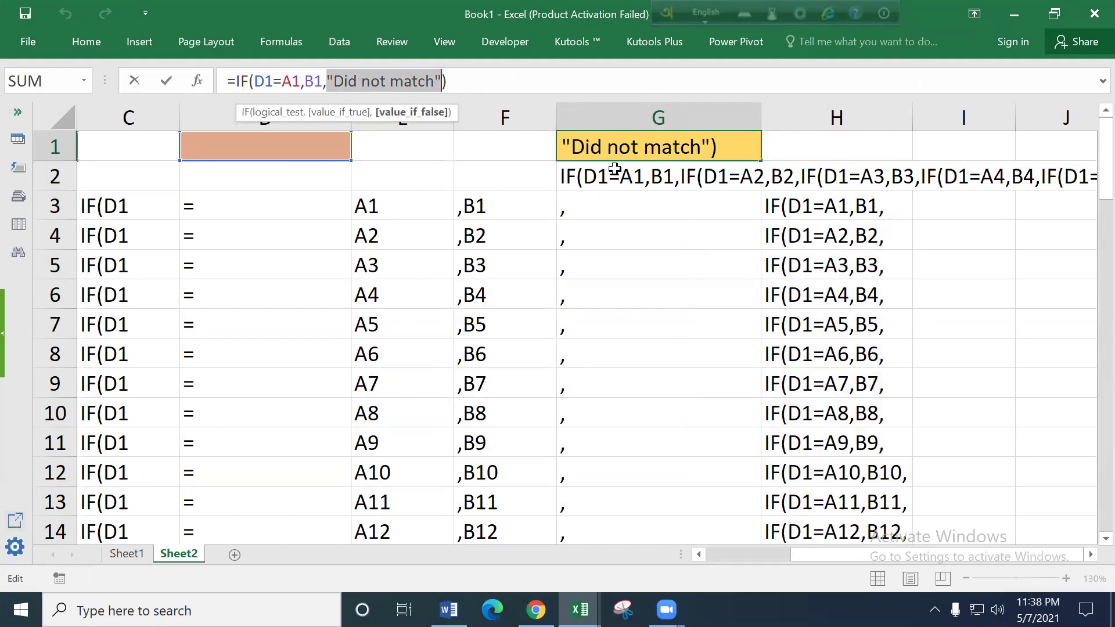
key("Return")
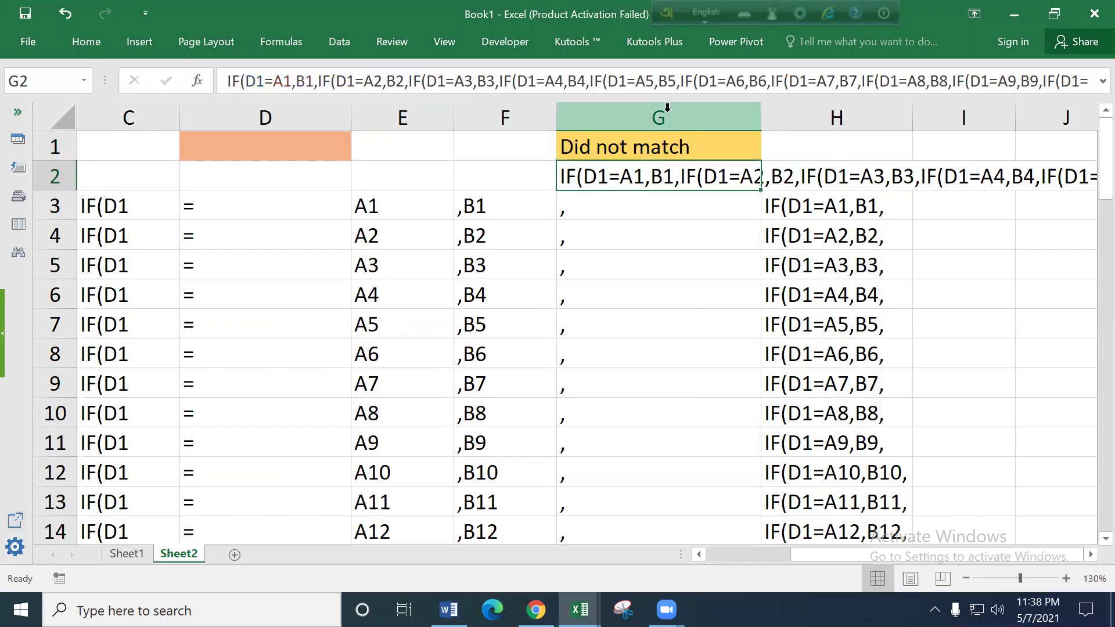
left_click(575, 85)
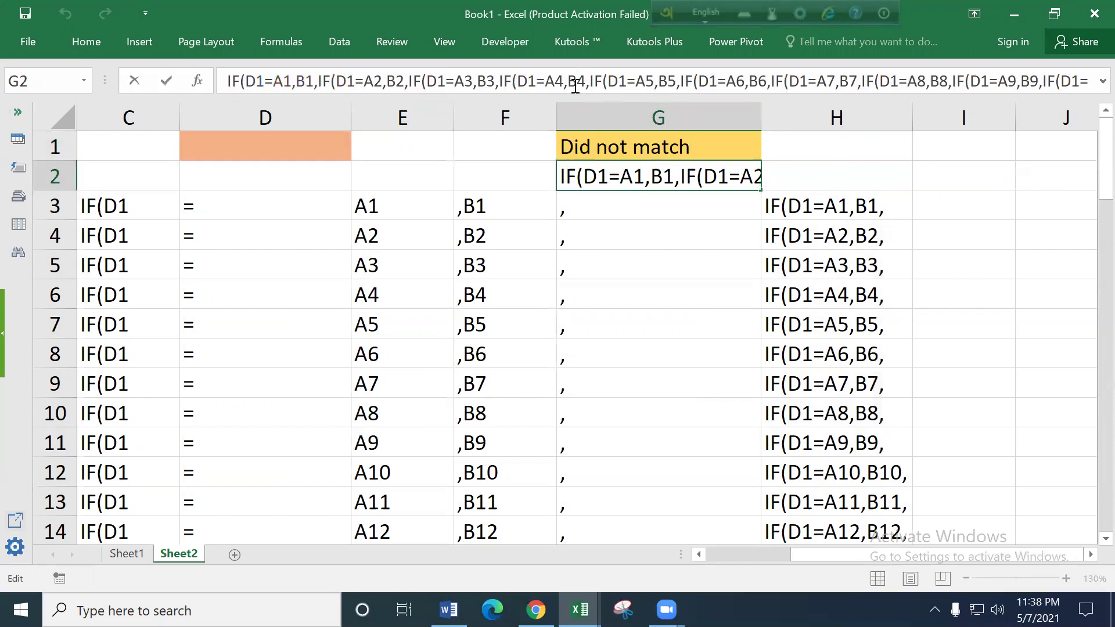
key("ctrl+shift+u")
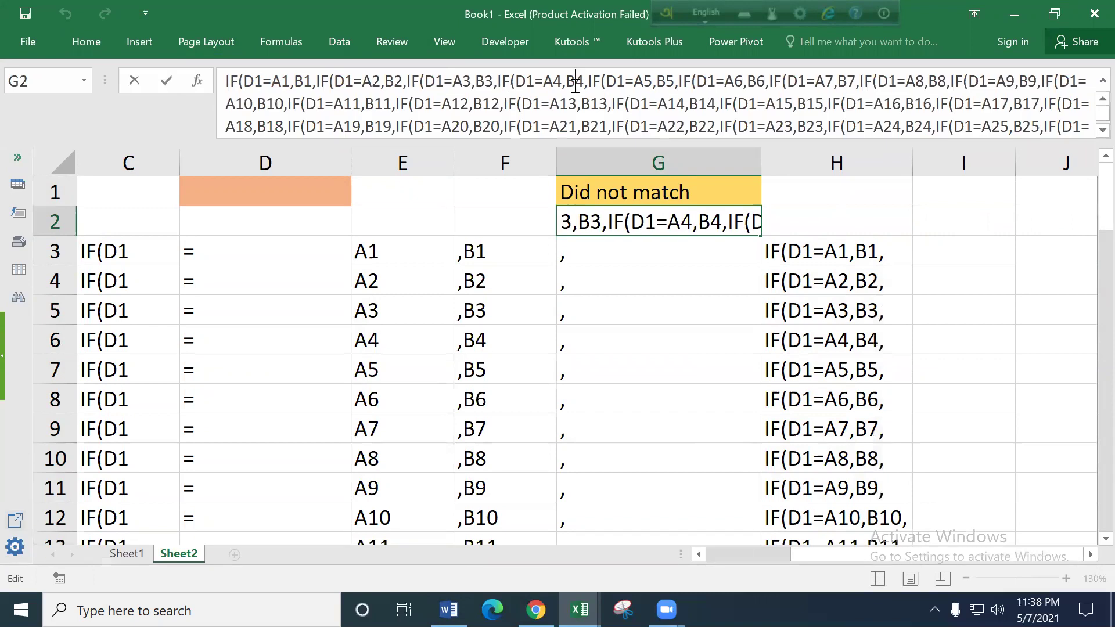
scroll(1046, 110, "down", 2)
scroll(1046, 110, "down", 4)
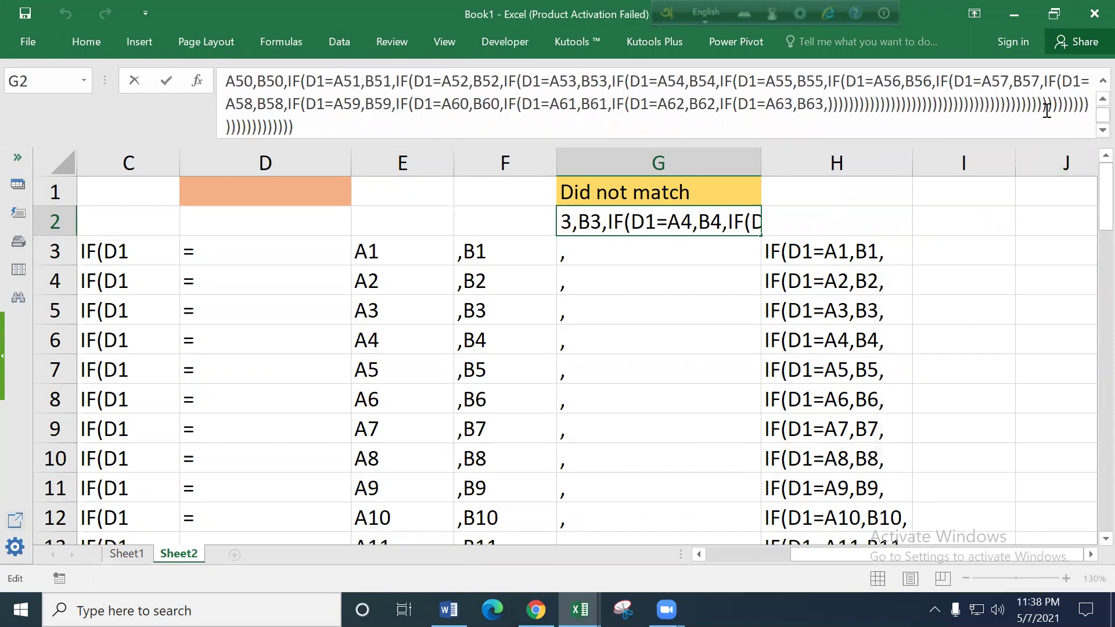
left_click(832, 103)
key("ctrl+v")
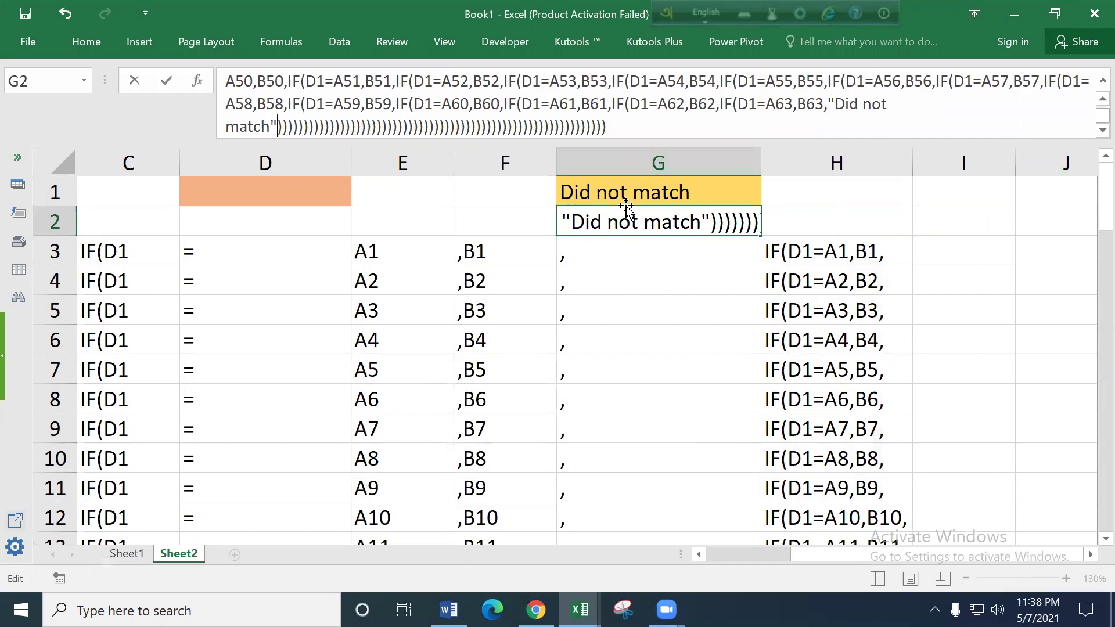
Prefix G2's text with = so the nested IF evaluates, then compare it with G1.
scroll(406, 105, "up", 5)
scroll(276, 83, "up", 2)
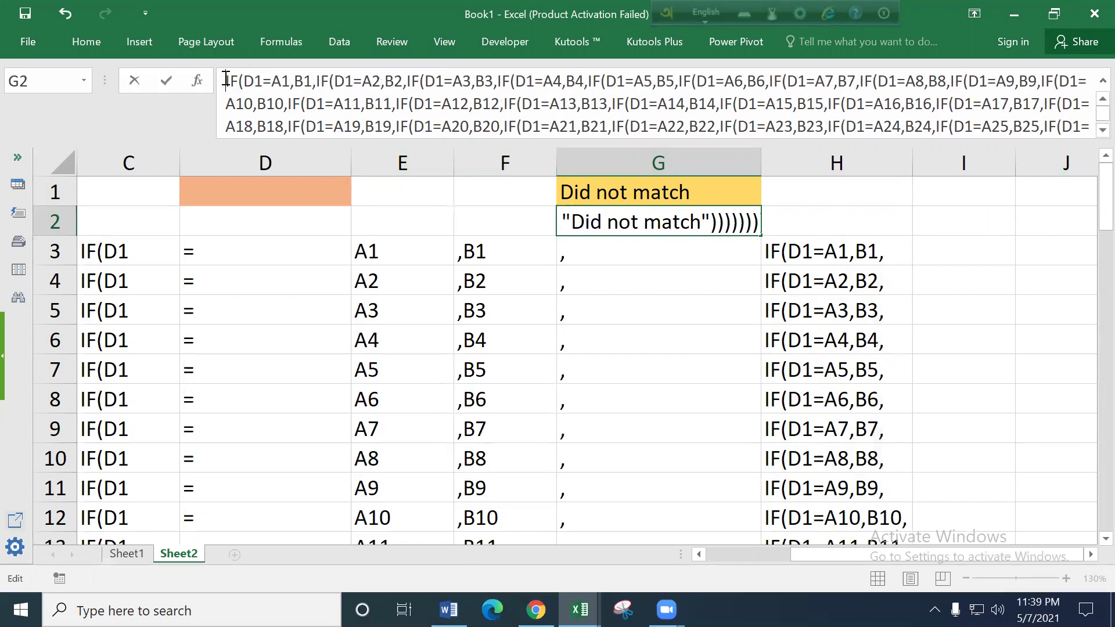
left_click(227, 81)
type("=")
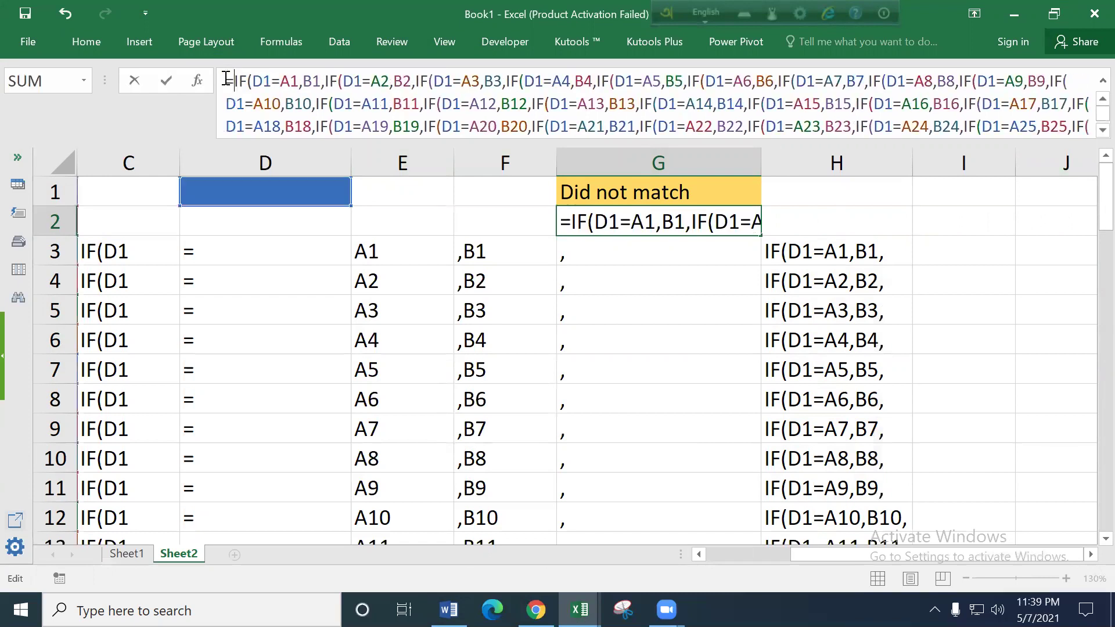
key("Return")
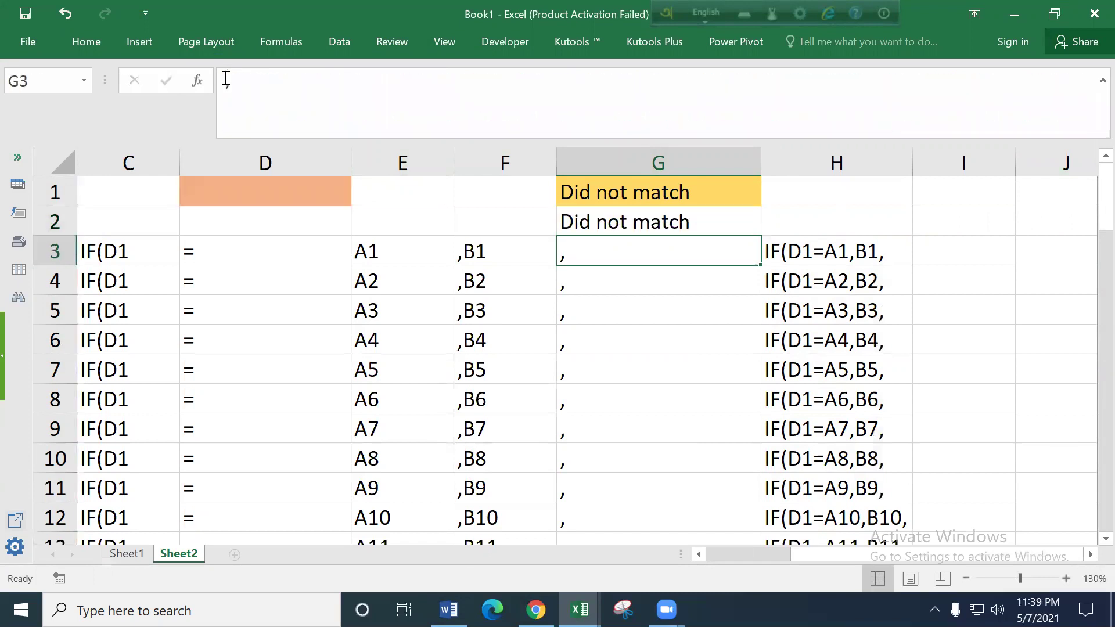
left_click(614, 191)
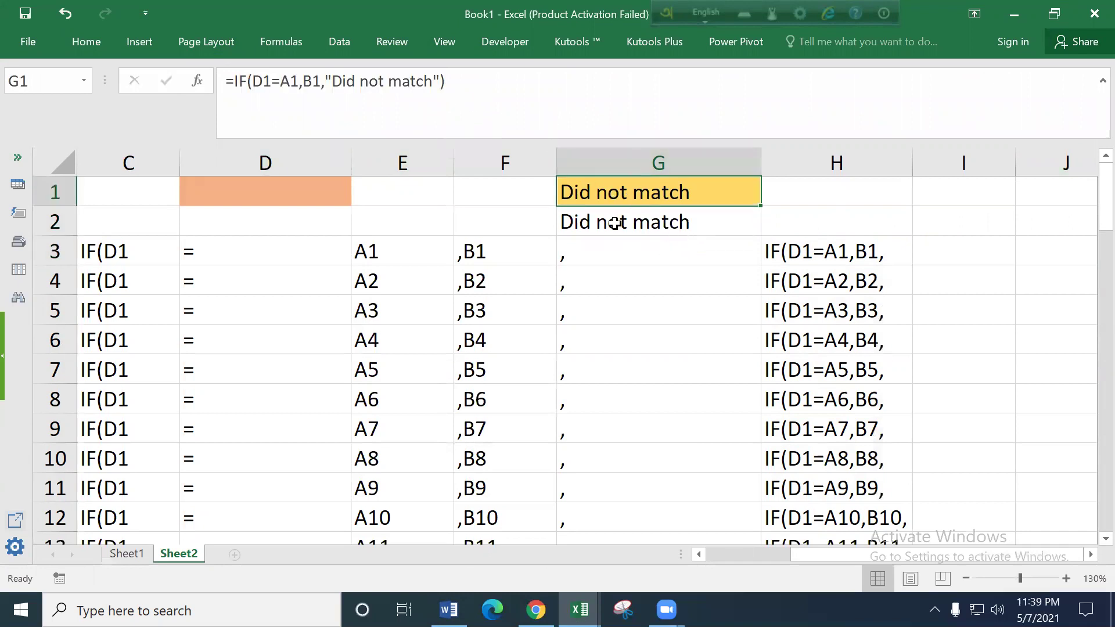
left_click(615, 223)
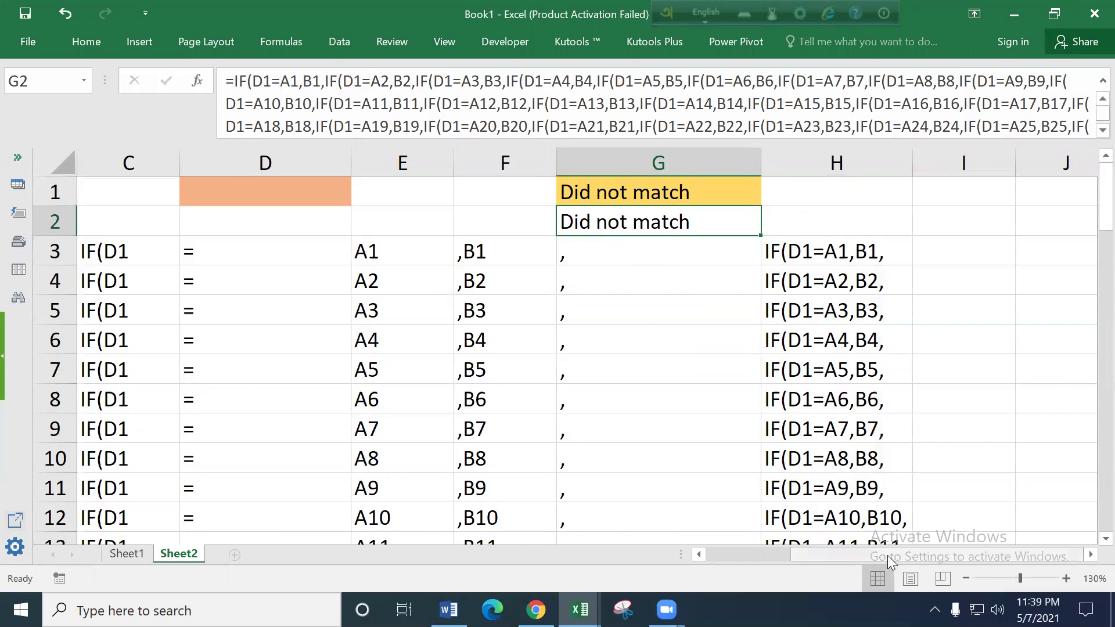
Copy the item "D/S- Maxbon Kit Tab" from A8 into D1.
left_click(609, 197)
left_click(618, 221)
left_click_drag(817, 555, 732, 554)
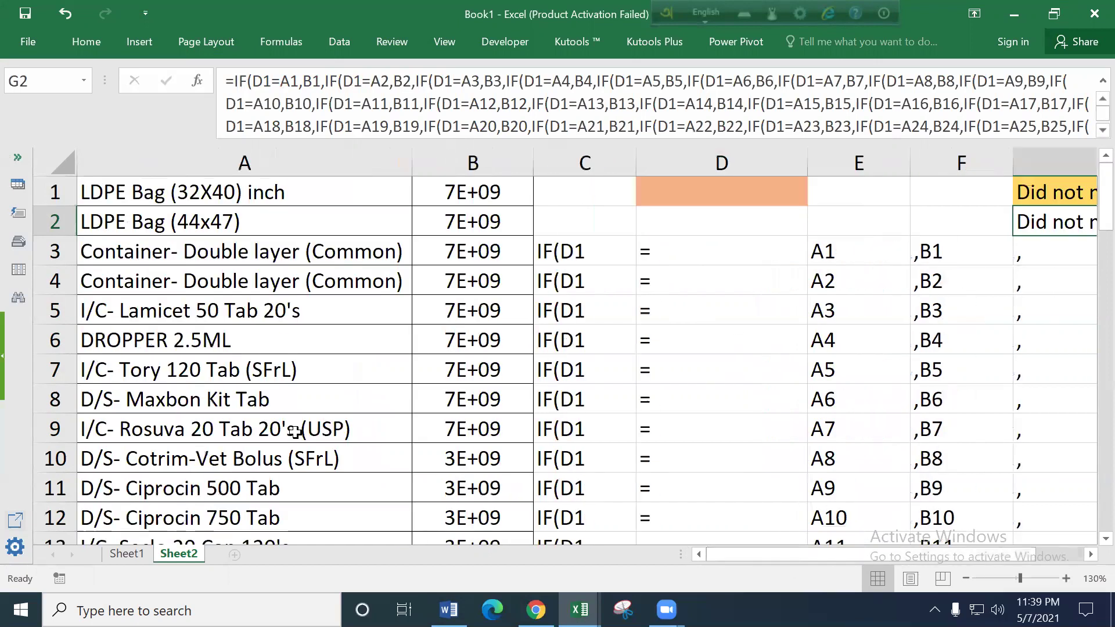
left_click(231, 406)
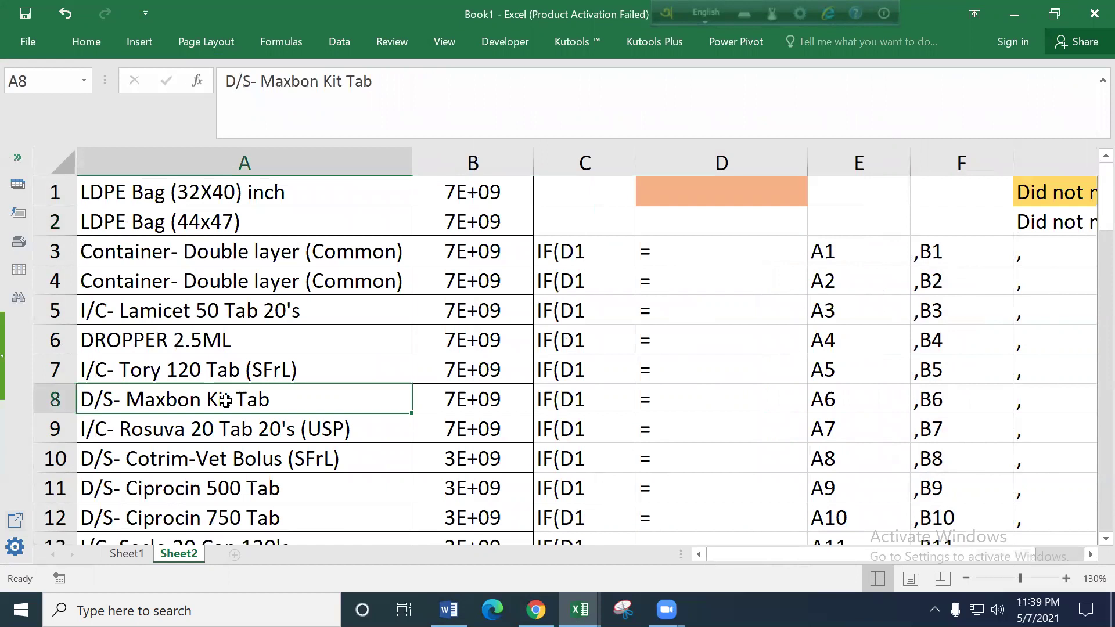
key("ctrl+c")
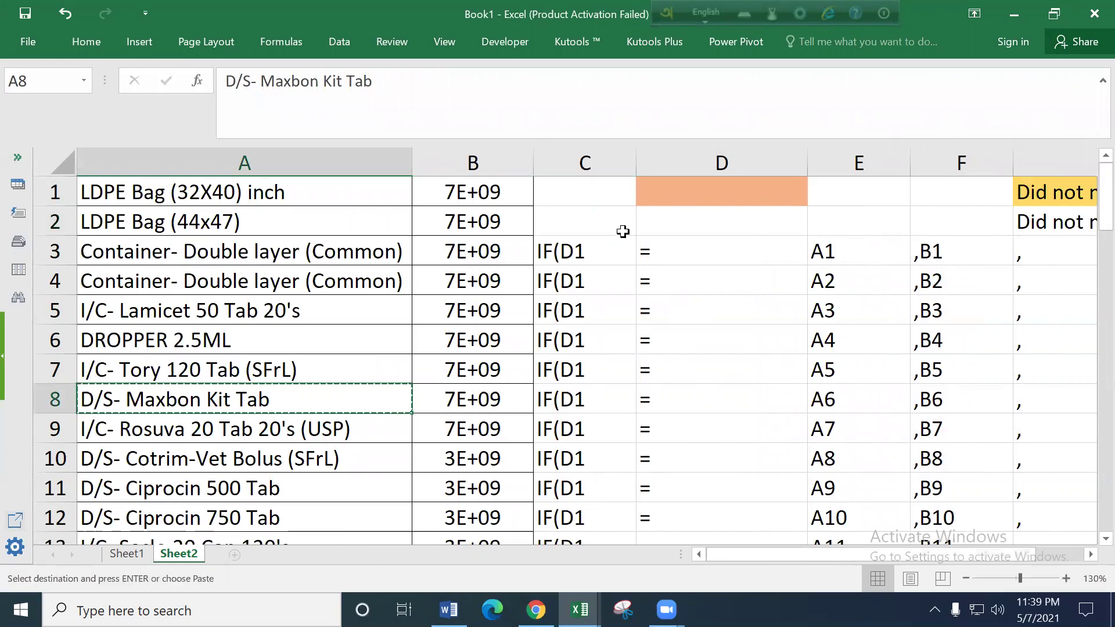
left_click(698, 198)
key("ctrl+v")
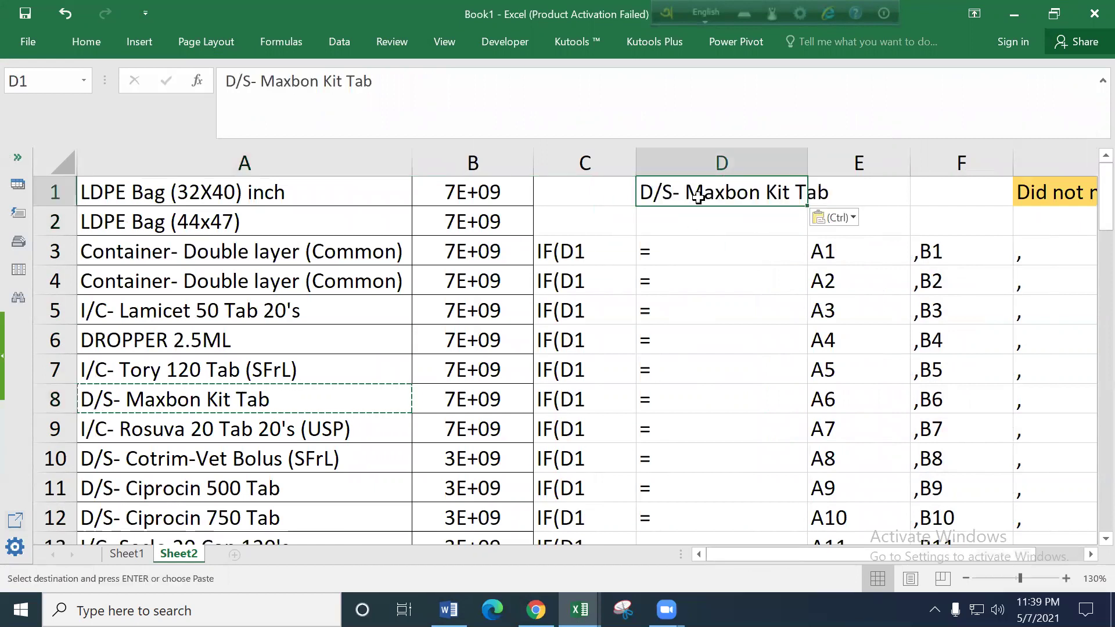
left_click(488, 401)
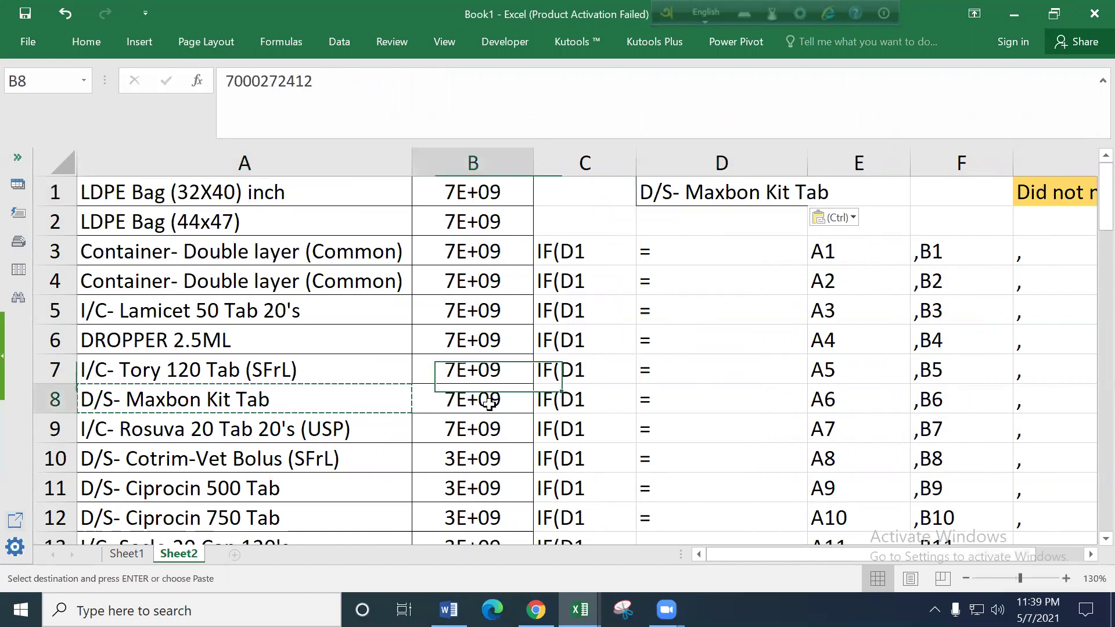
double_click(531, 165)
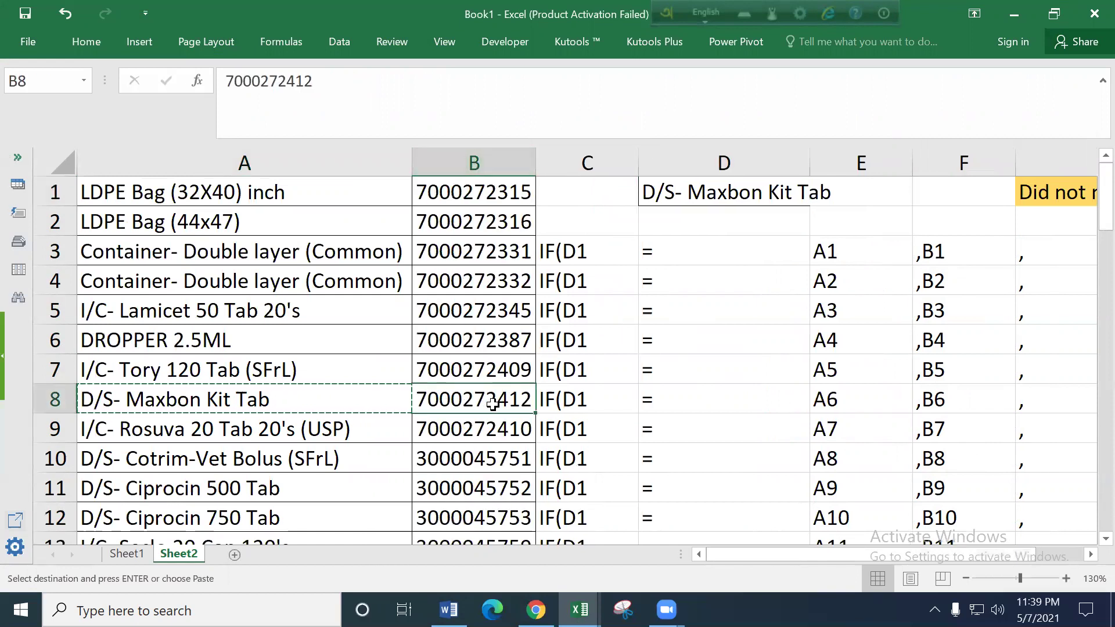
left_click_drag(787, 554, 881, 551)
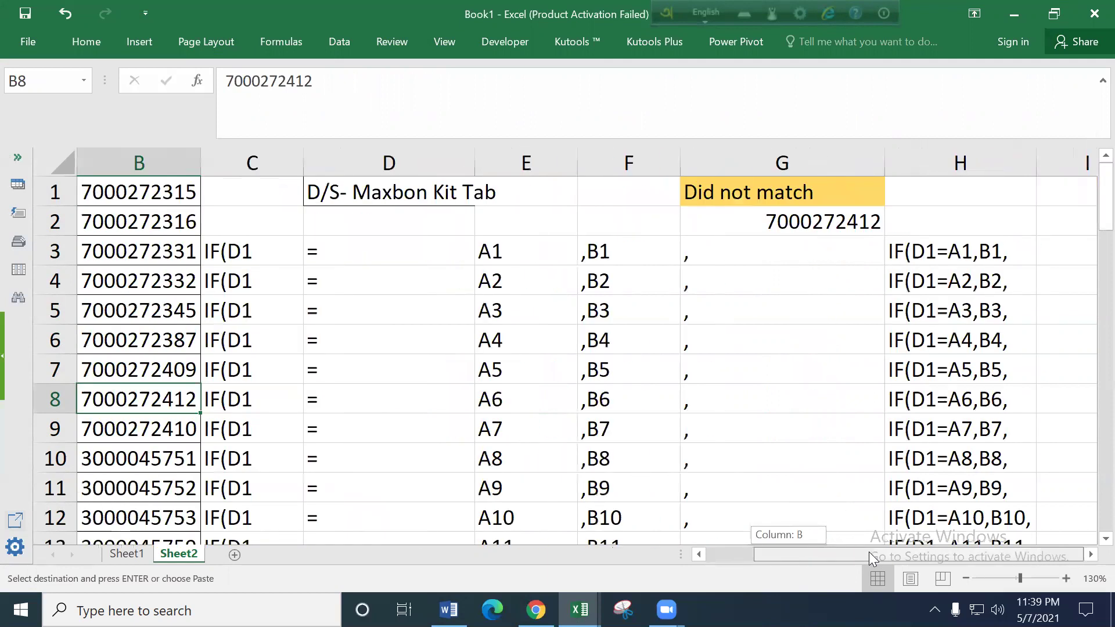
left_click(854, 220)
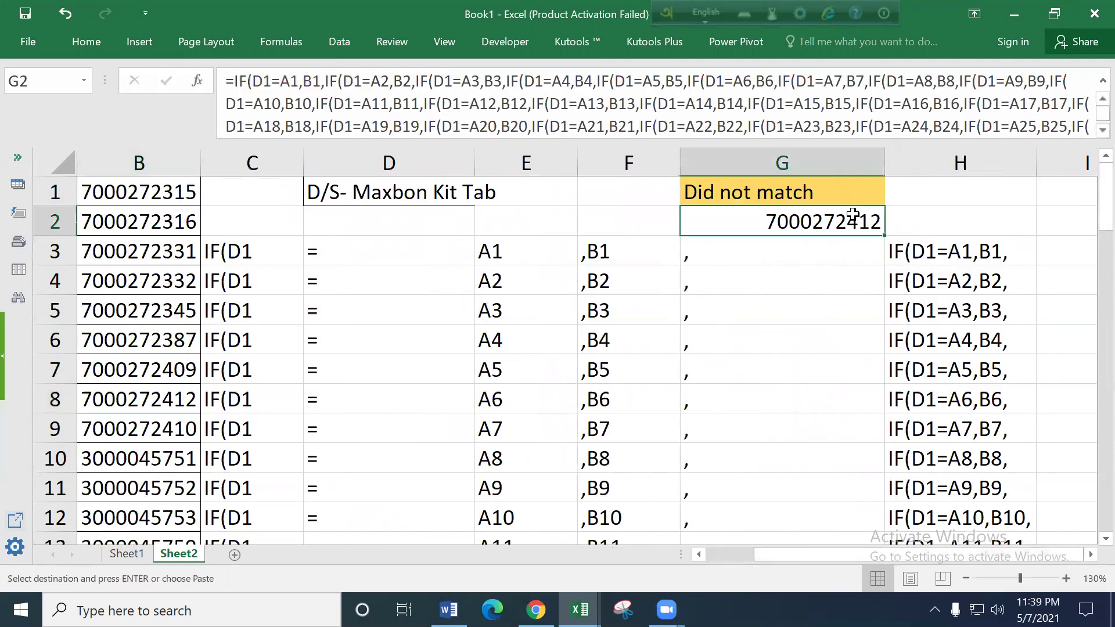
scroll(145, 455, "down", 4)
scroll(145, 454, "down", 1)
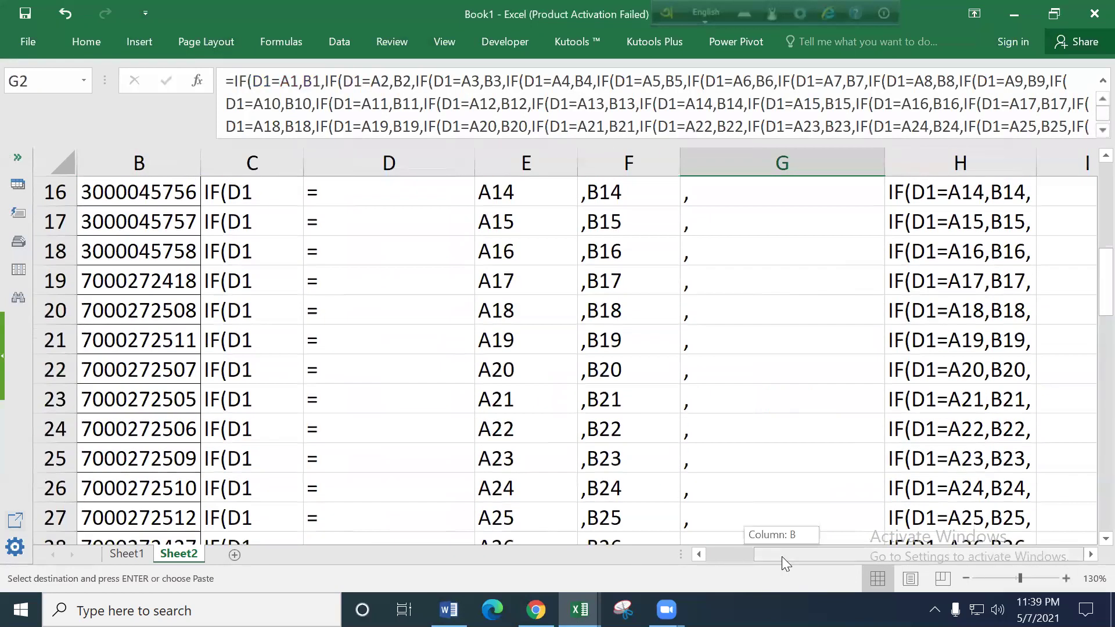
Copy the D/S - Seclo Cap item from A45 into D1 and check G2's result.
scroll(612, 357, "down", 3, "ctrl")
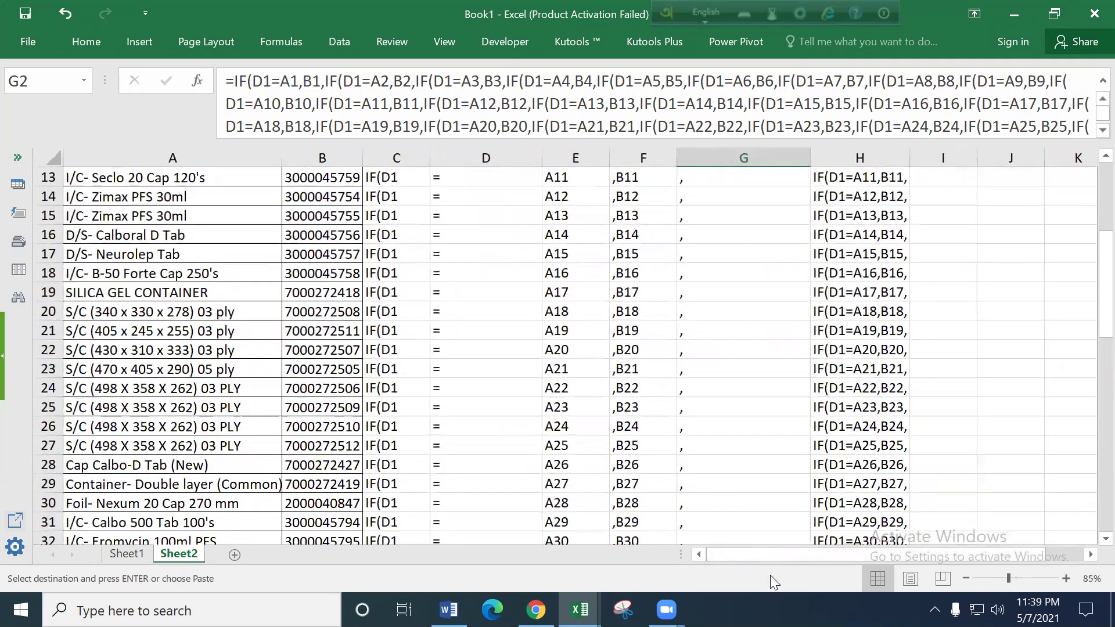
scroll(177, 386, "down", 4)
scroll(177, 386, "down", 2)
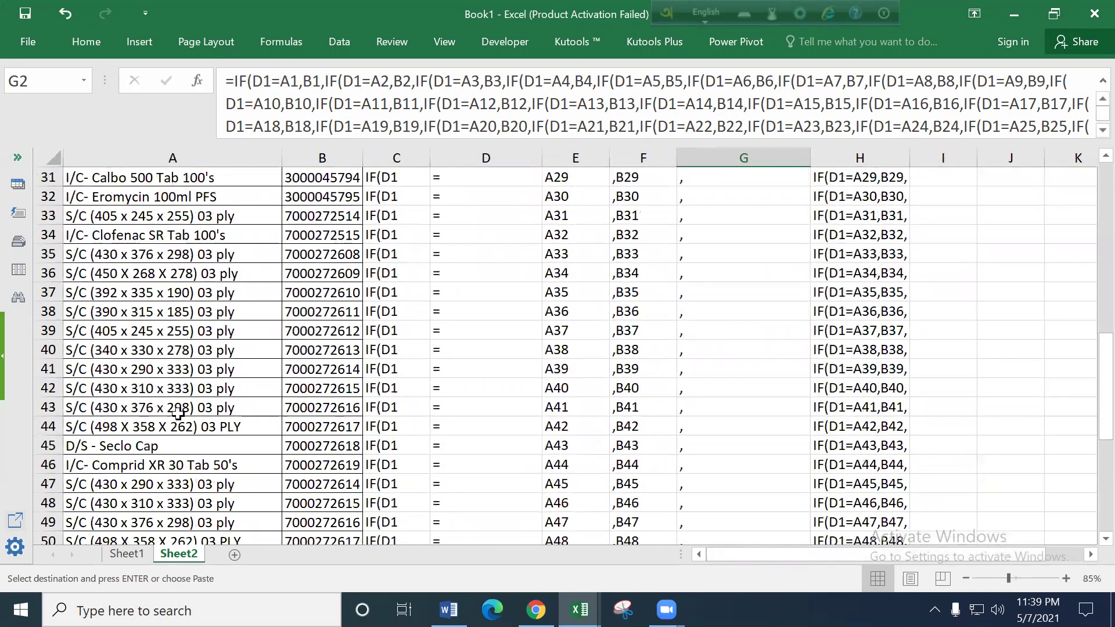
left_click(137, 449)
key("ctrl+c")
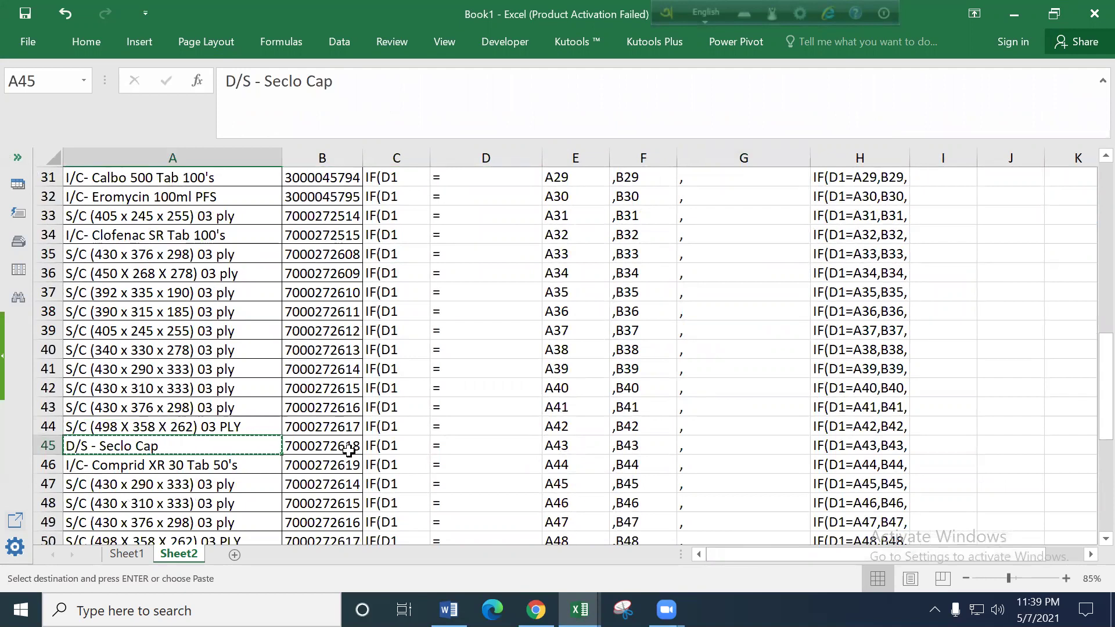
scroll(511, 400, "up", 4)
scroll(517, 402, "up", 6)
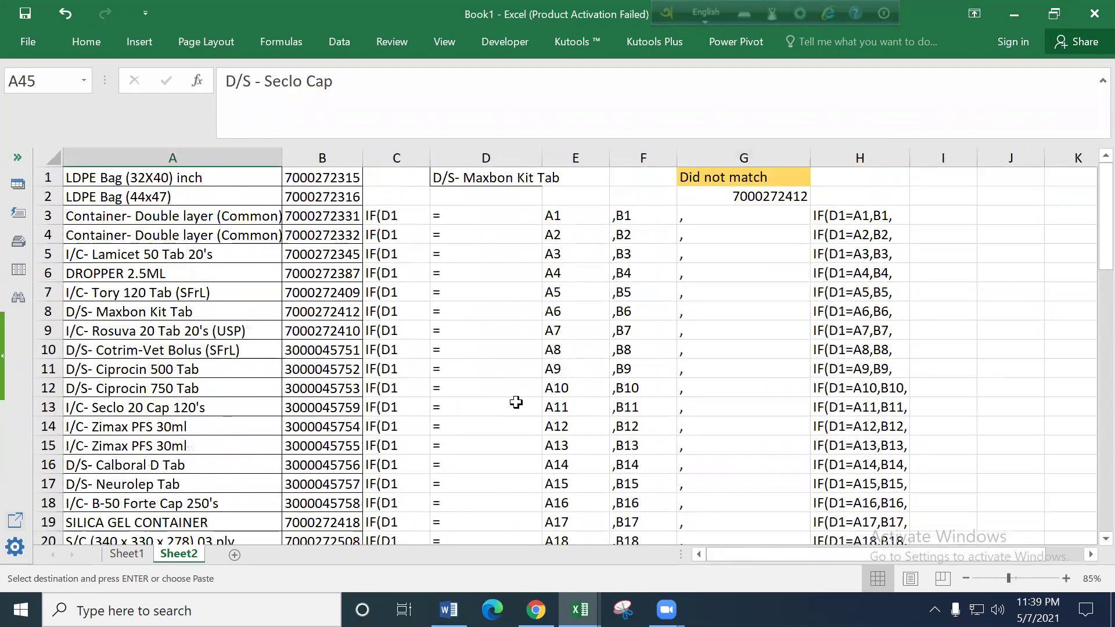
left_click(486, 177)
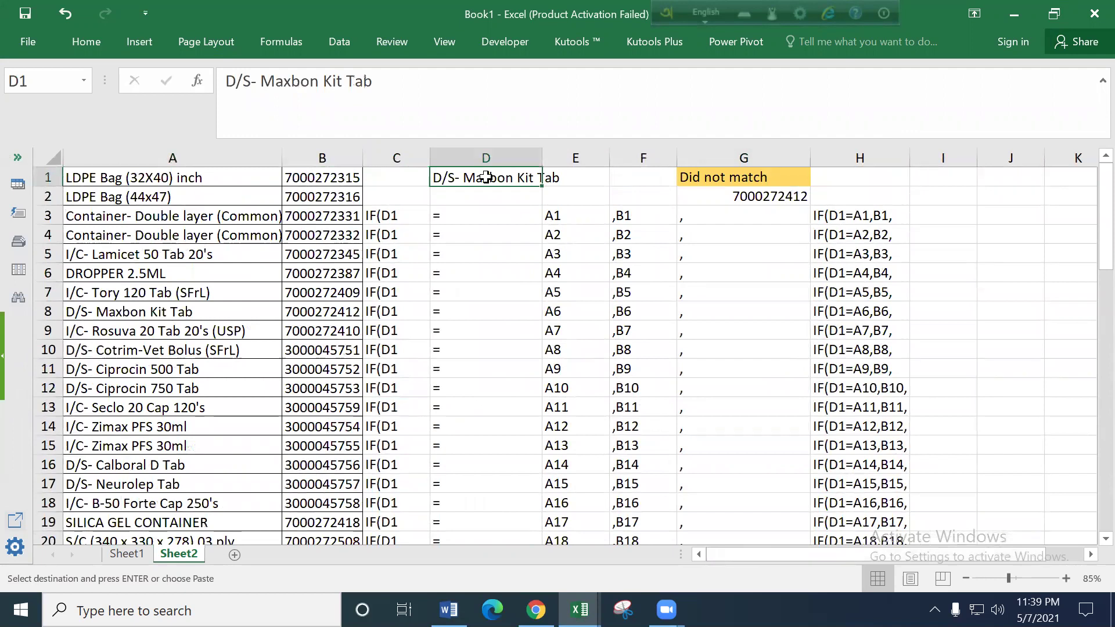
key("ctrl+v")
left_click(756, 199)
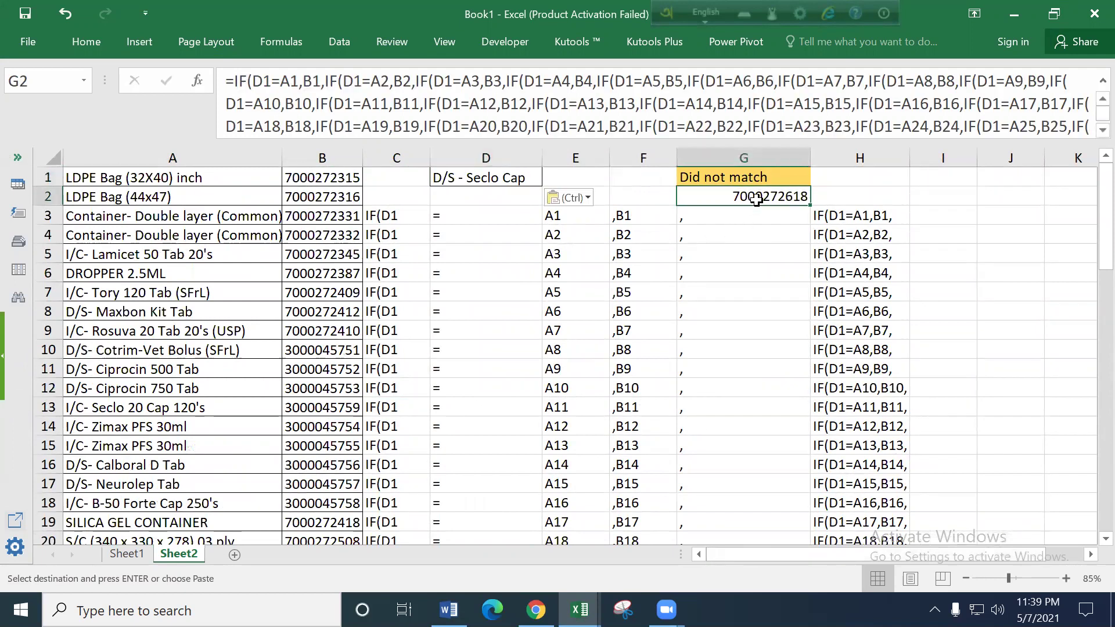
scroll(188, 411, "down", 6)
scroll(197, 404, "down", 8)
scroll(198, 404, "down", 4)
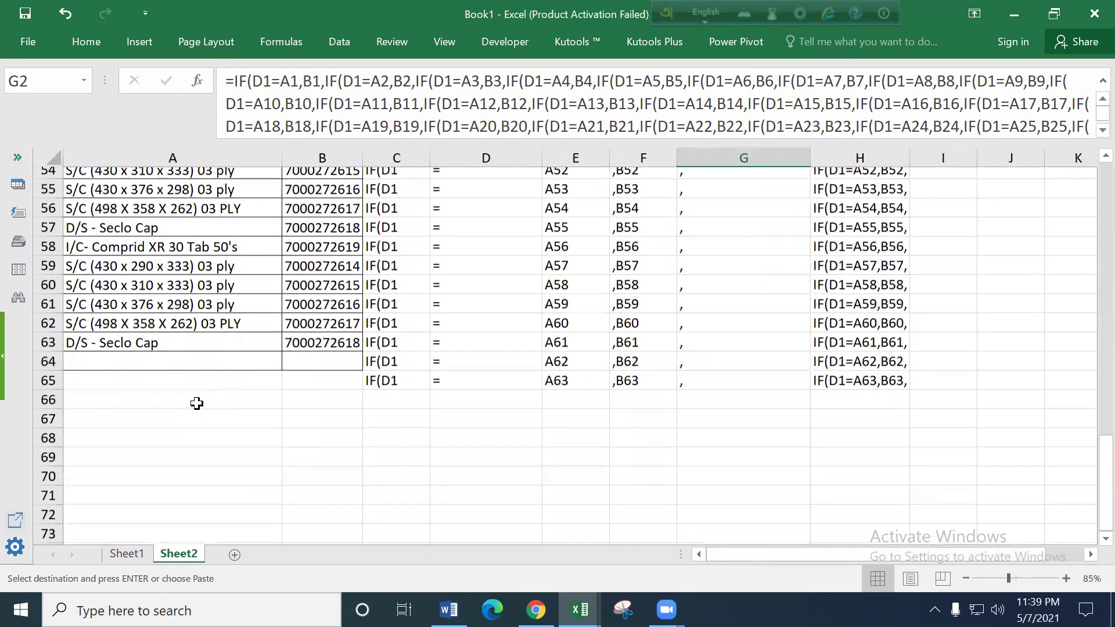
left_click(116, 328)
left_click(120, 313)
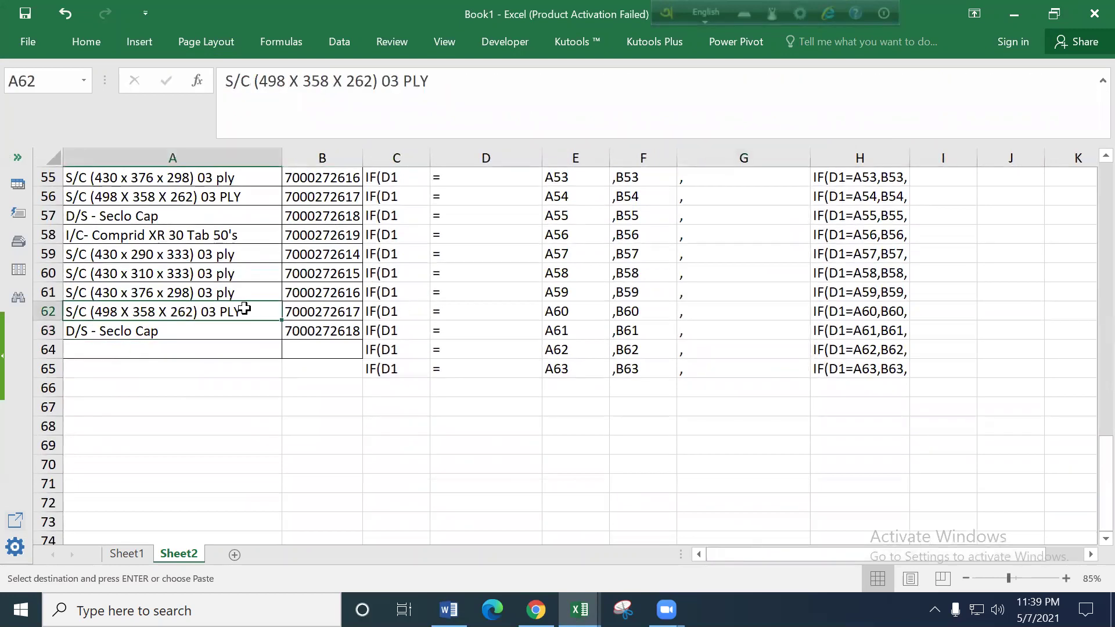
key("ctrl+c")
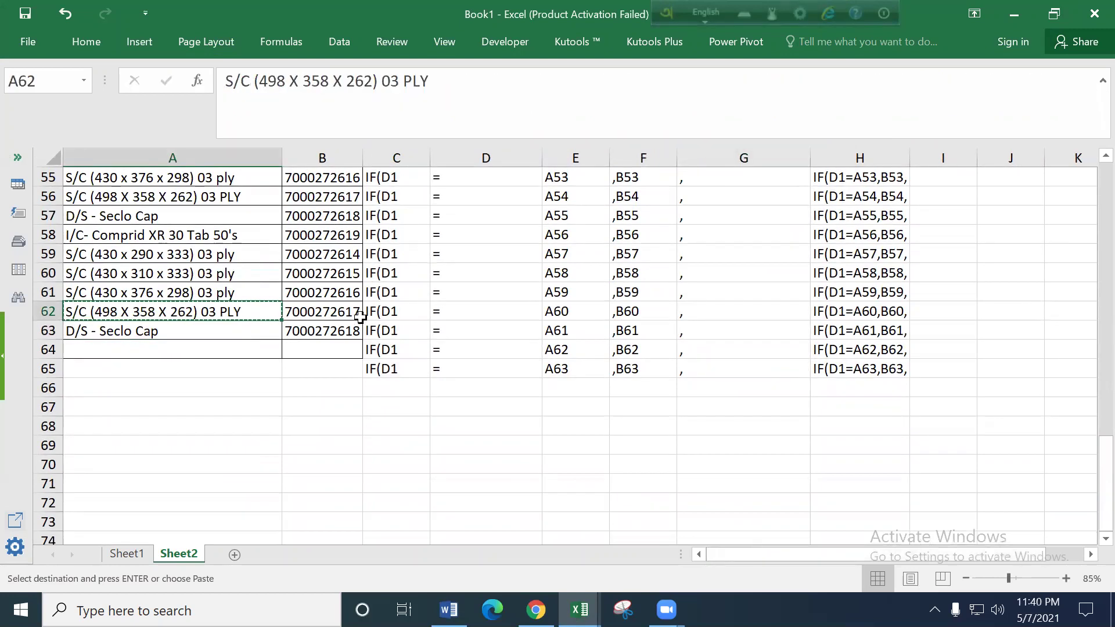
scroll(344, 313, "up", 1)
scroll(345, 313, "up", 7)
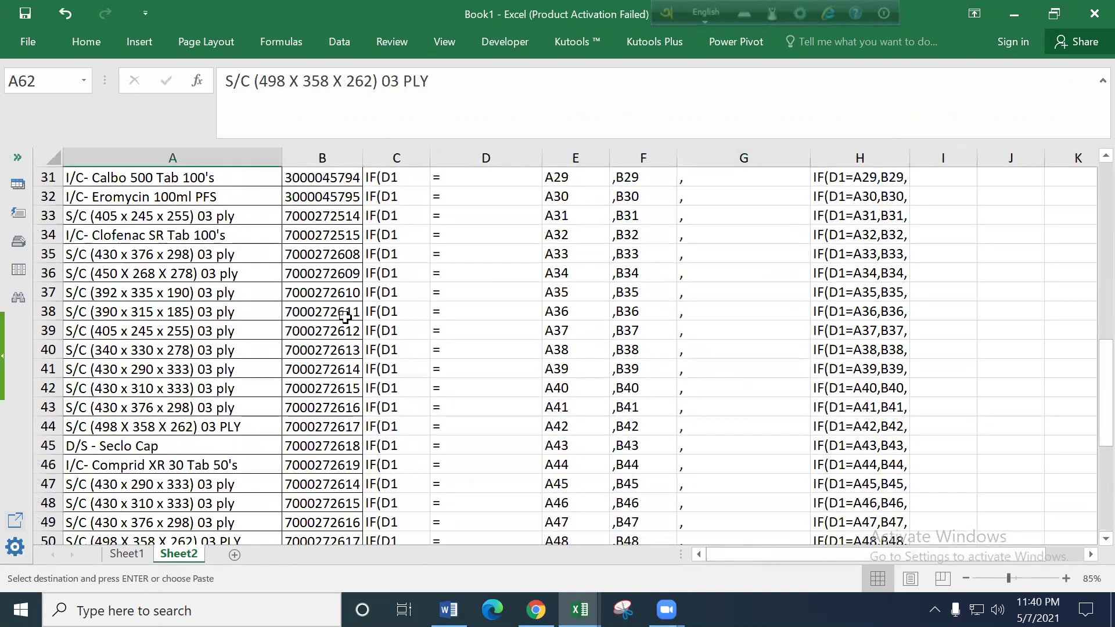
scroll(345, 316, "up", 10)
left_click(440, 176)
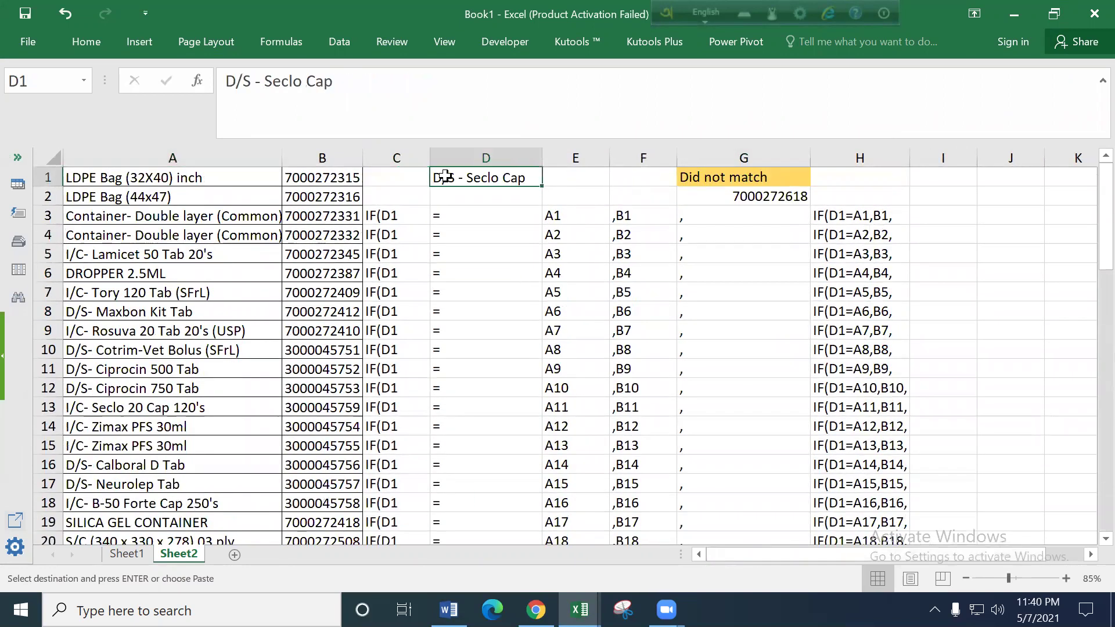
key("ctrl+v")
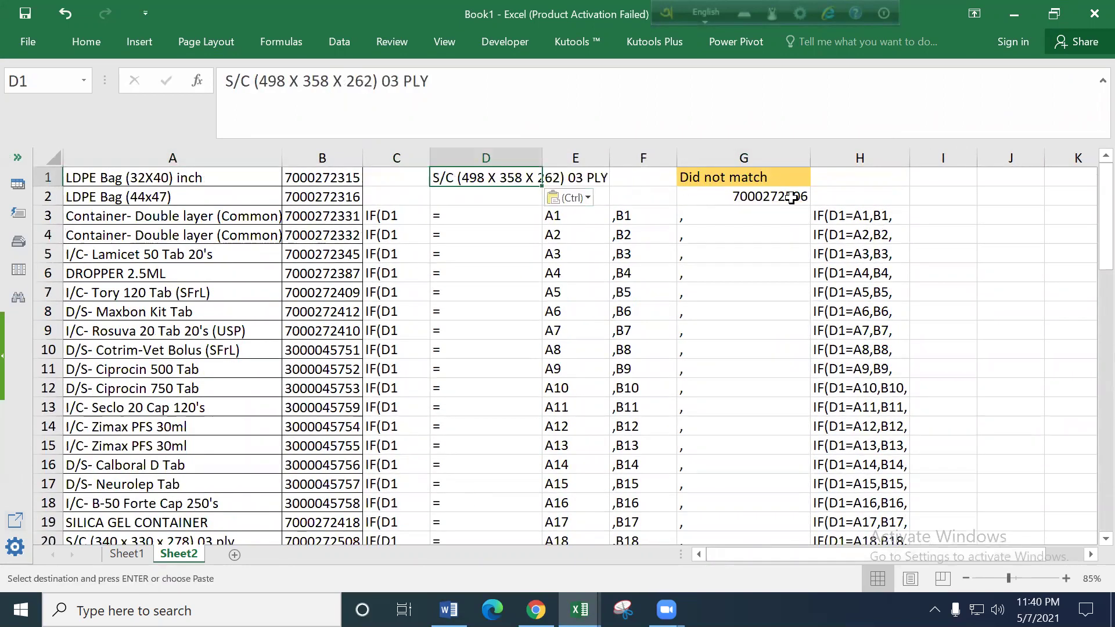
left_click(792, 198)
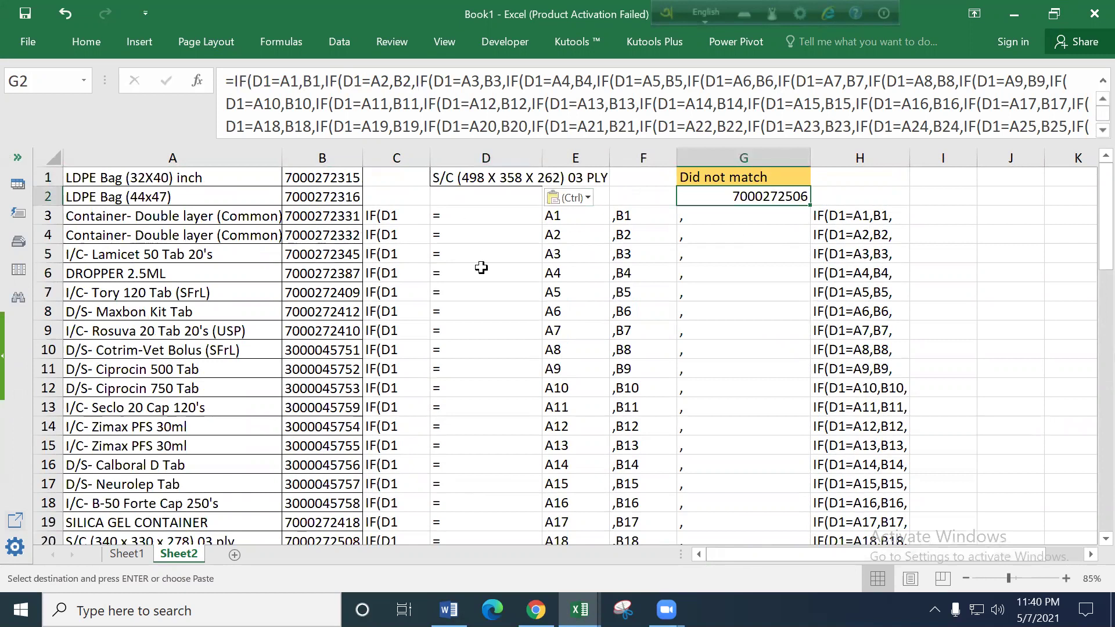
scroll(192, 404, "down", 4)
scroll(130, 423, "down", 4)
scroll(127, 433, "down", 5)
scroll(126, 433, "down", 4)
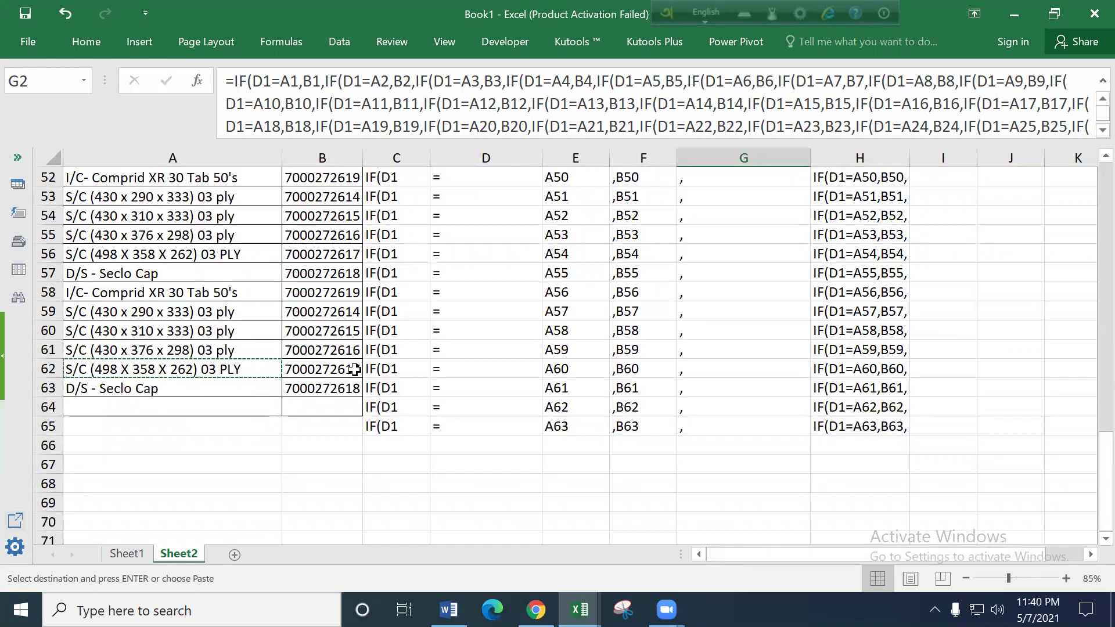
left_click(148, 296)
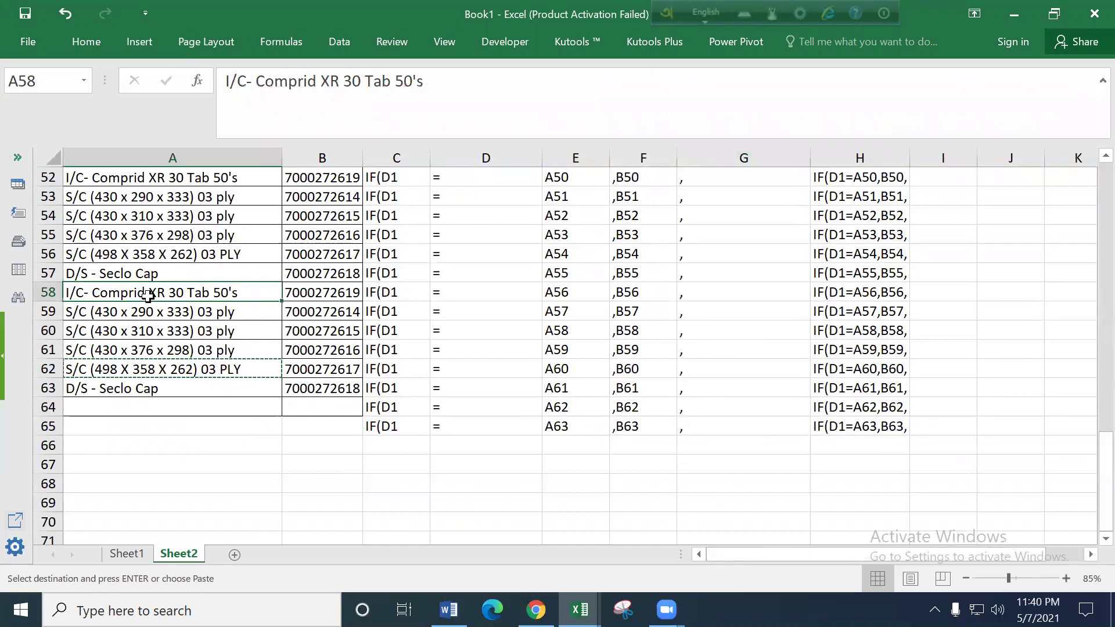
key("ctrl+c")
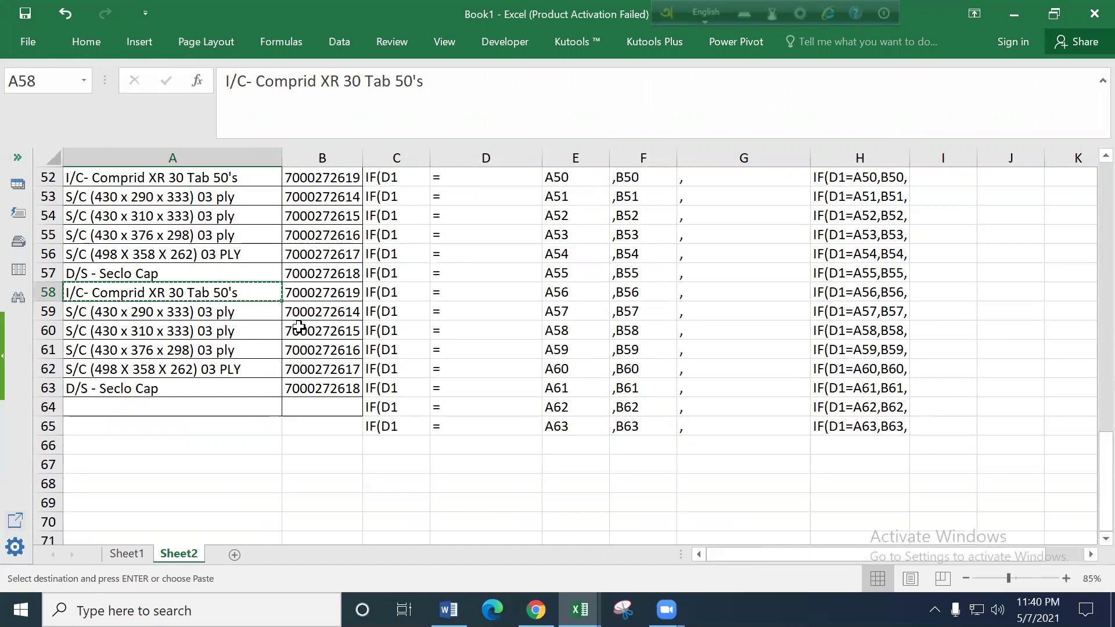
left_click(324, 294)
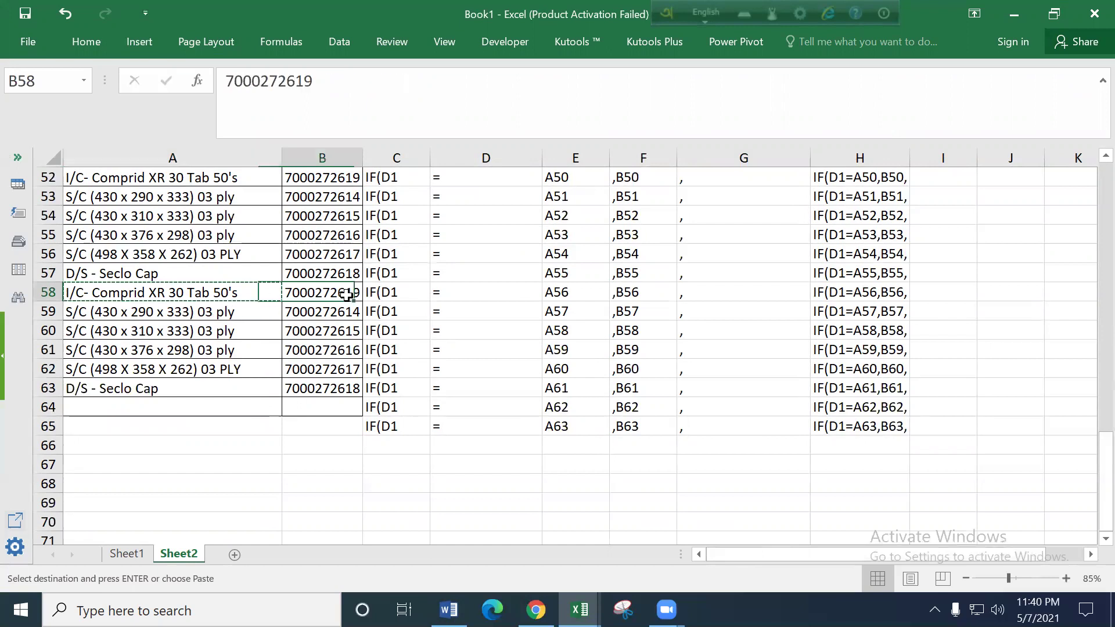
scroll(475, 396, "up", 10)
scroll(476, 395, "up", 7)
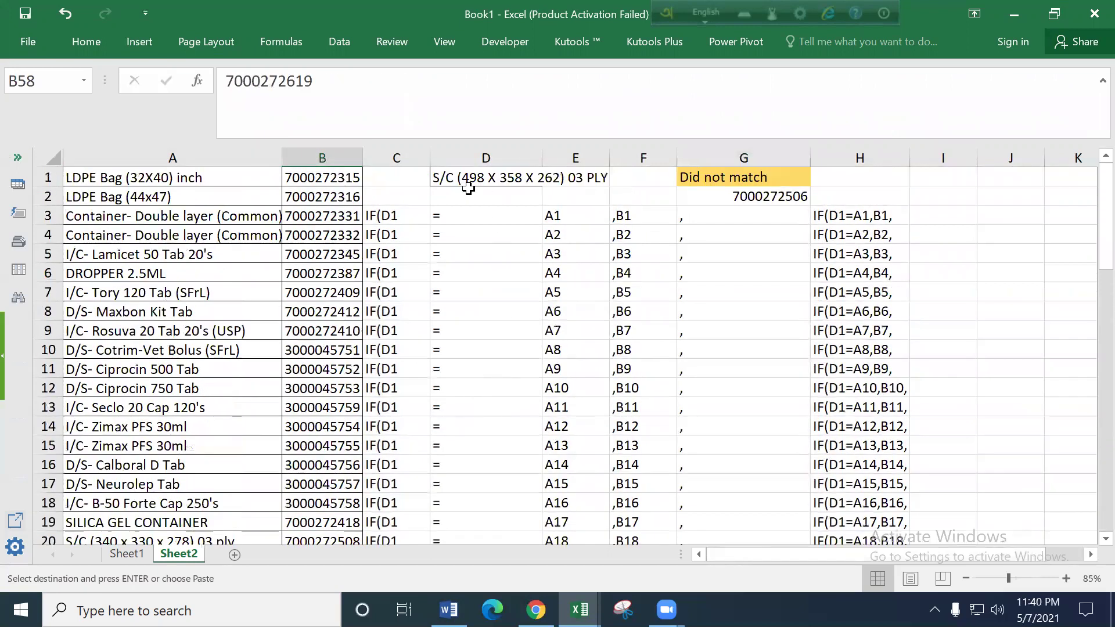
left_click(437, 173)
key("ctrl+v")
key("ctrl")
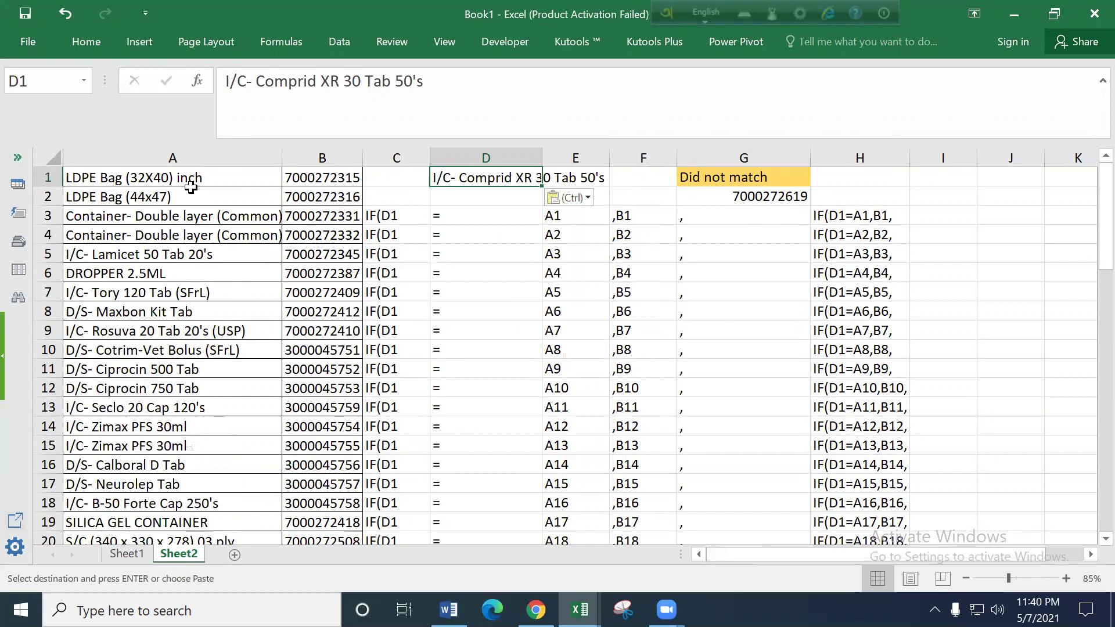
left_click(172, 157)
Apply a Duplicate Values rule with light red fill to column A.
left_click(86, 42)
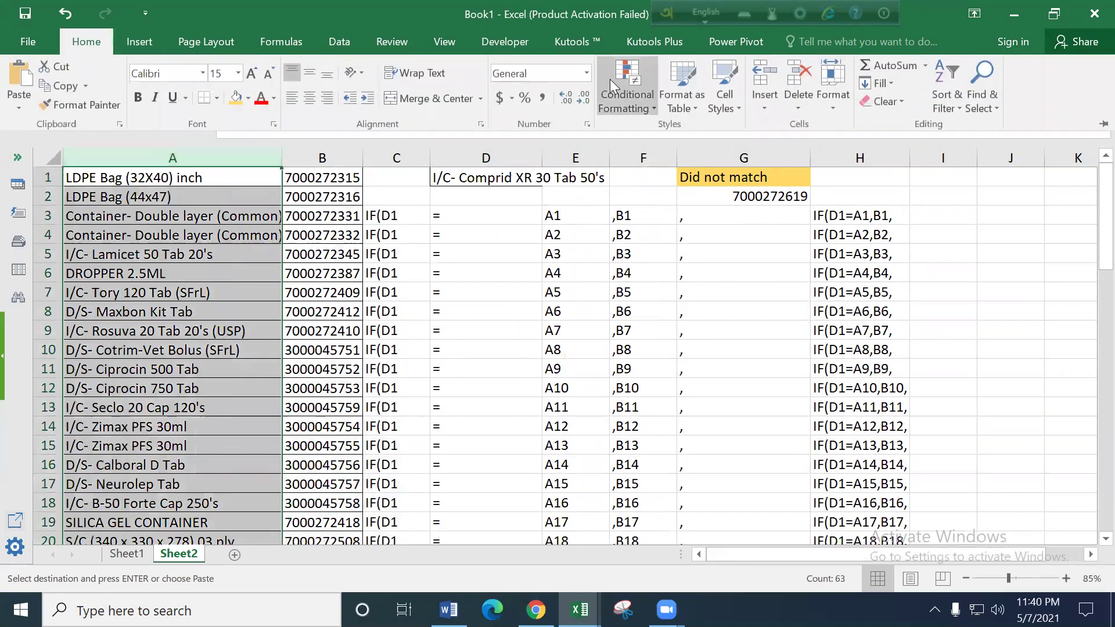
left_click(627, 92)
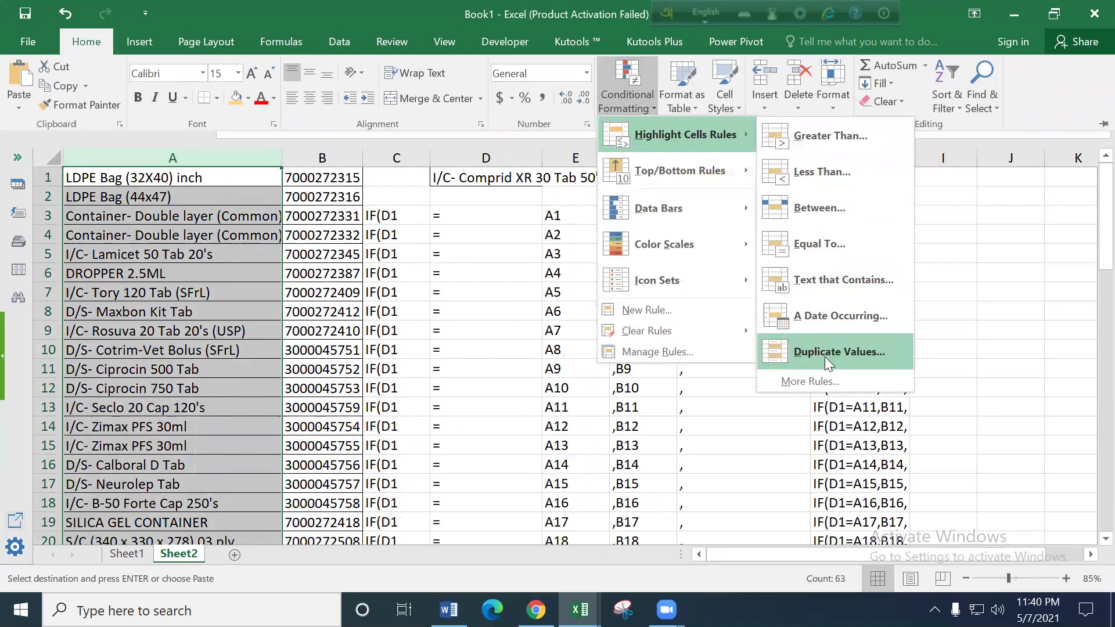
left_click(836, 351)
left_click(558, 347)
left_click(198, 318)
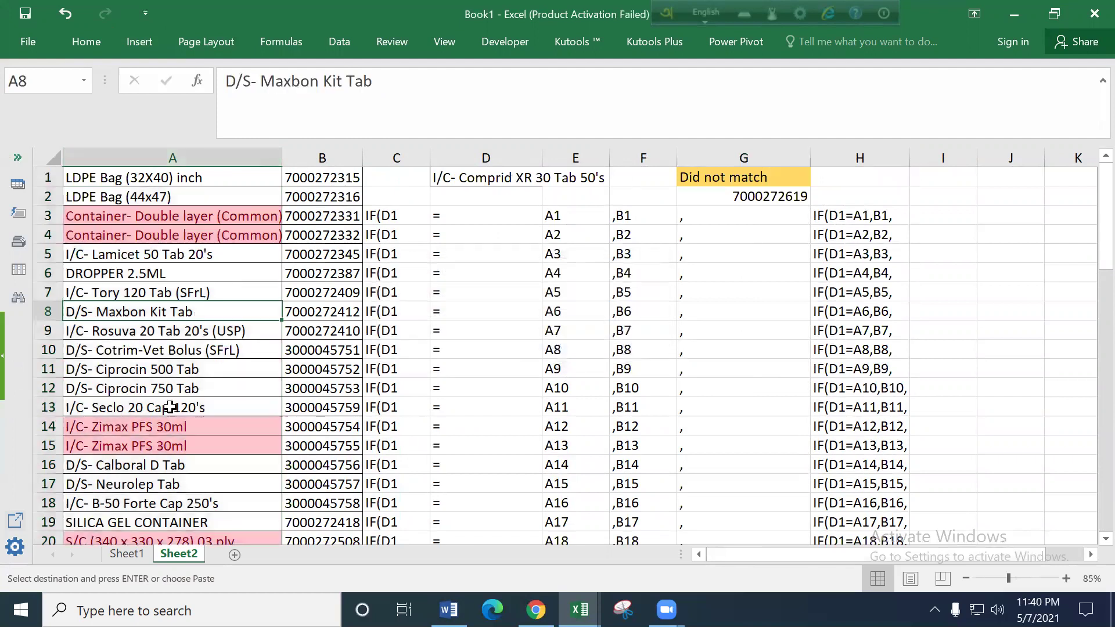
Review the highlighted duplicates, comparing the Comprid codes in rows 46 and 52.
scroll(175, 331, "down", 10)
scroll(168, 336, "down", 5)
scroll(161, 342, "down", 3)
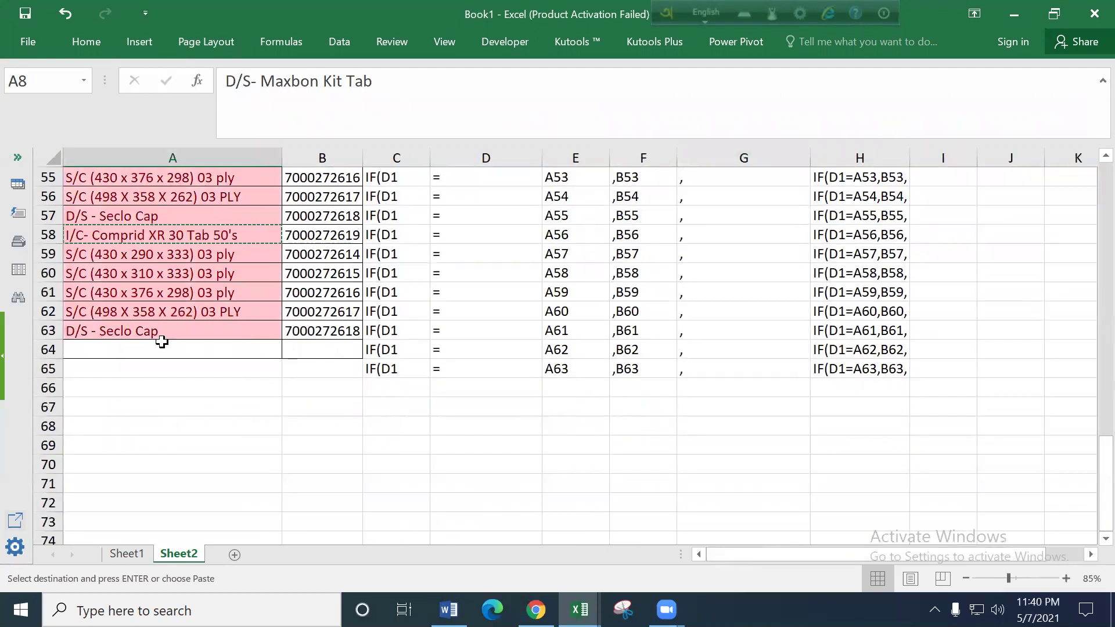
left_click(162, 311)
scroll(192, 336, "up", 4)
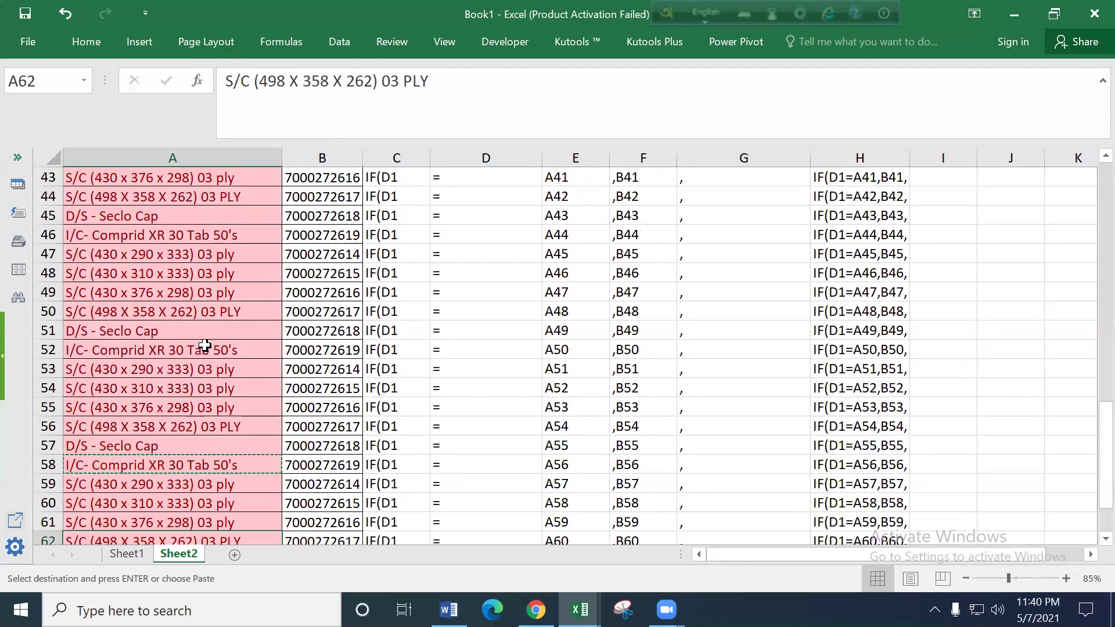
left_click(219, 350)
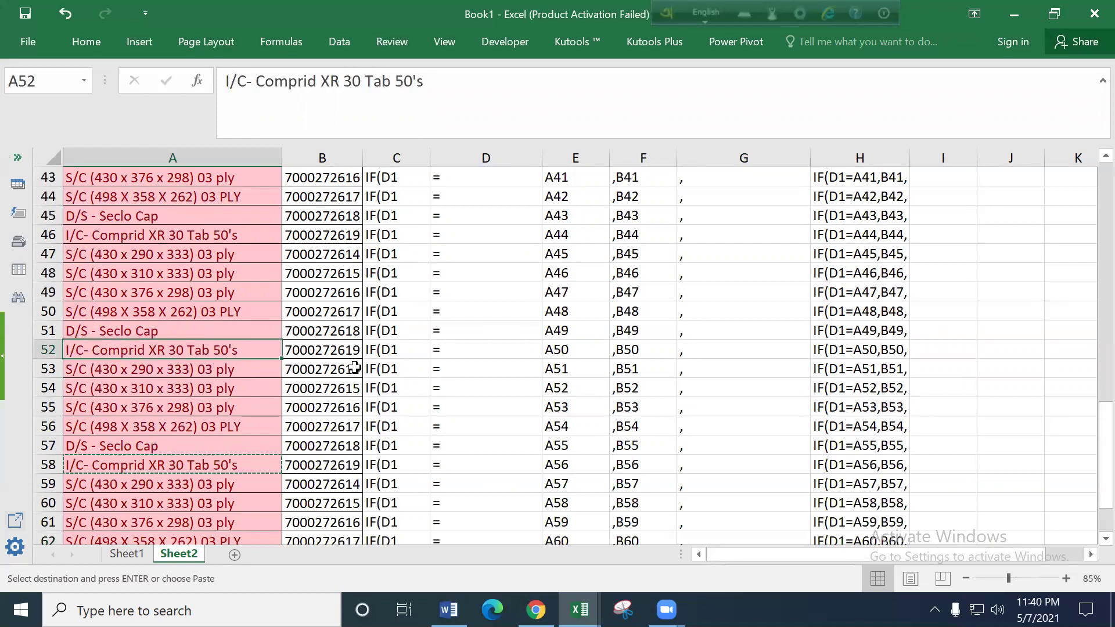
left_click(333, 239)
left_click(322, 351)
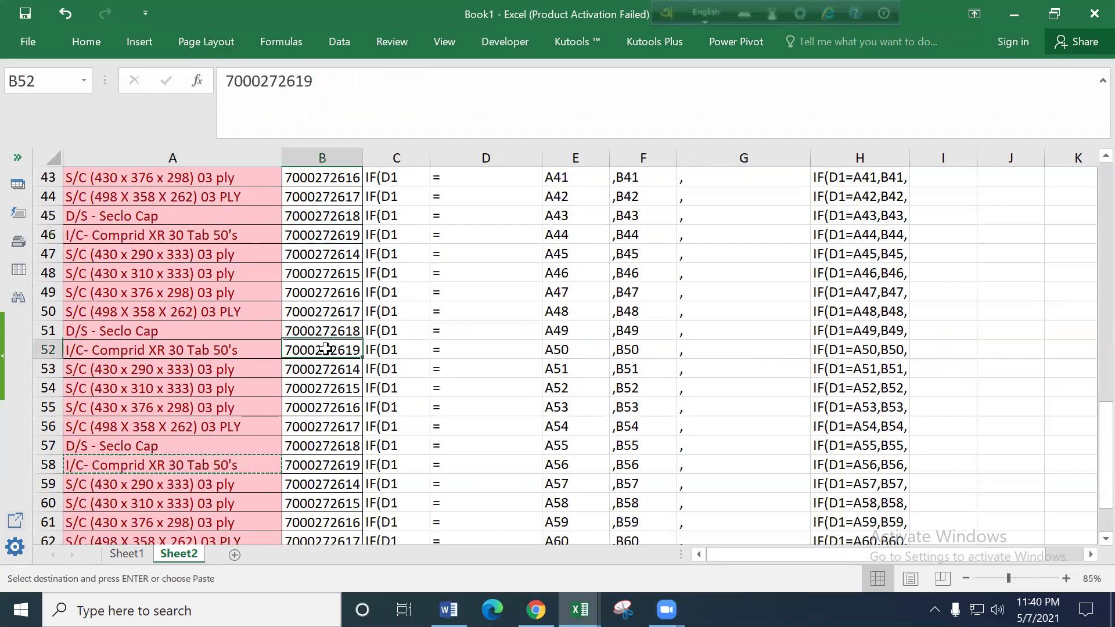
left_click(322, 235)
scroll(468, 397, "up", 4)
scroll(469, 396, "up", 10)
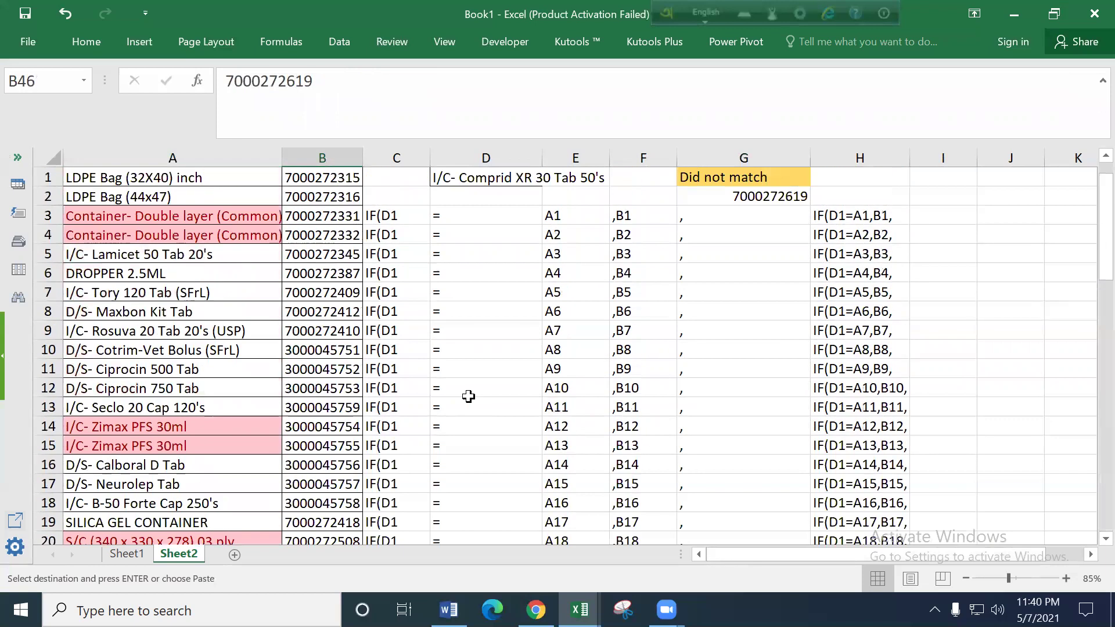
Inspect G2's nested IF formula in the formula bar and commit it unchanged.
left_click(784, 197)
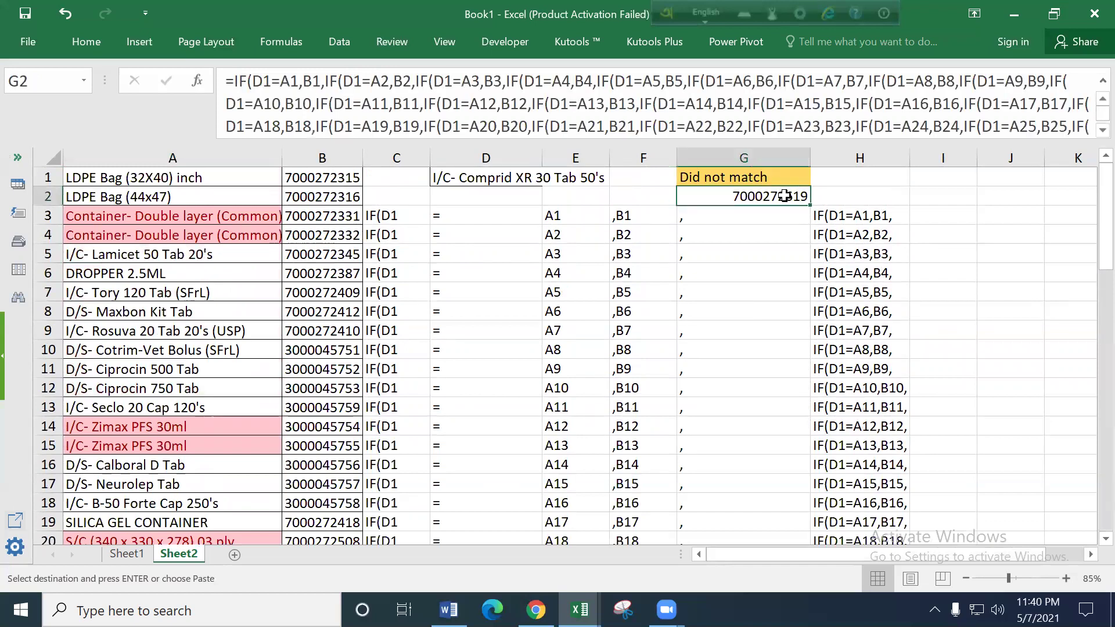
left_click(272, 108)
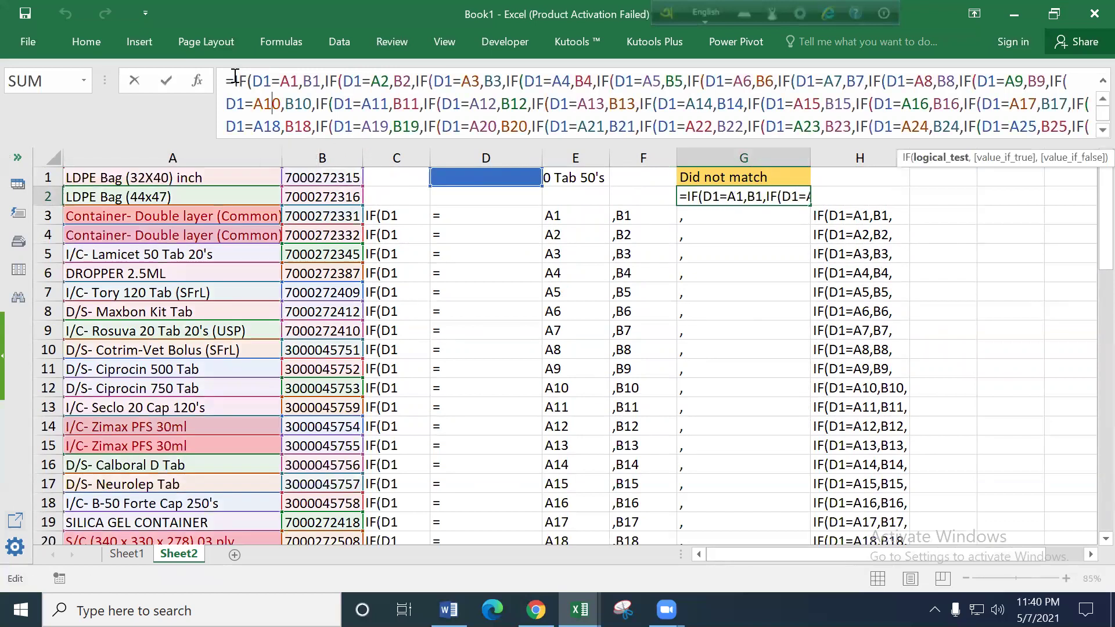
left_click_drag(227, 78, 864, 183)
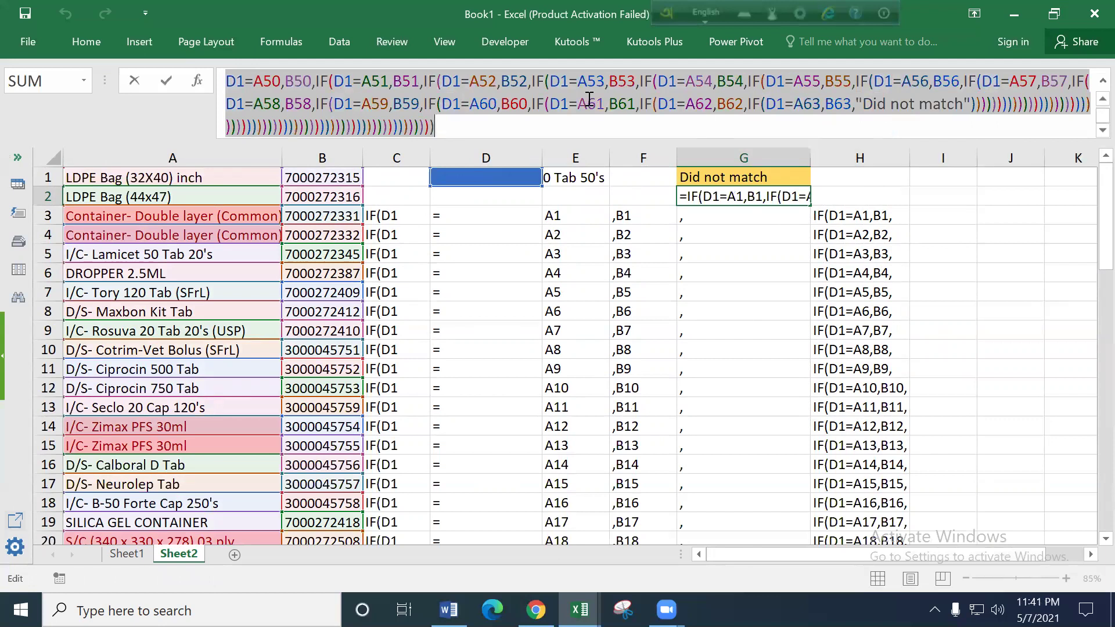
key("ctrl+c")
key("Return")
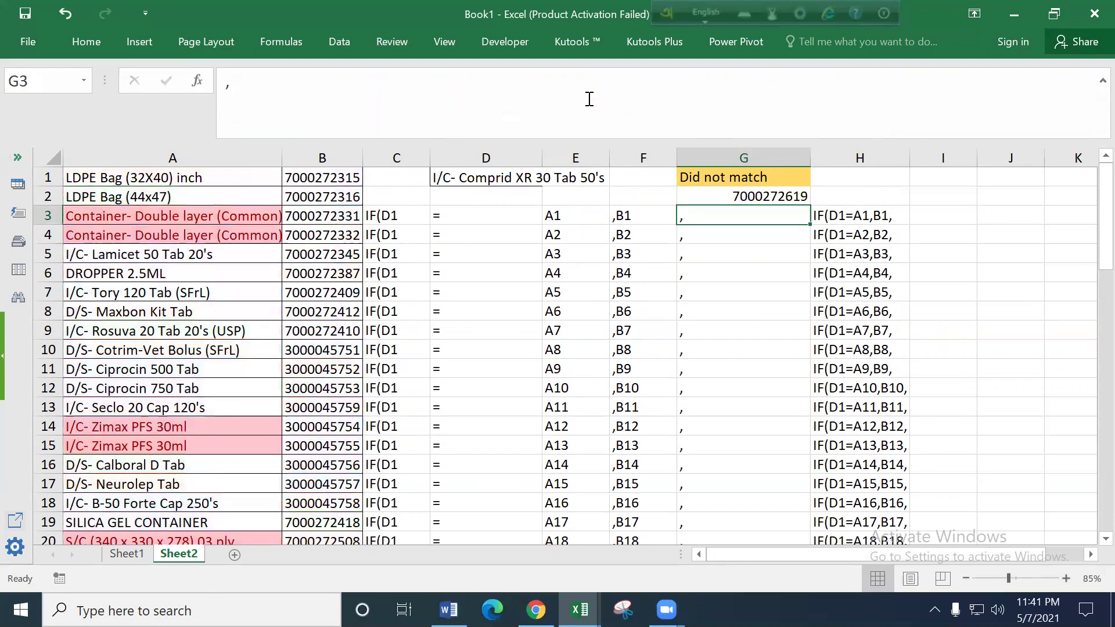
left_click(761, 196)
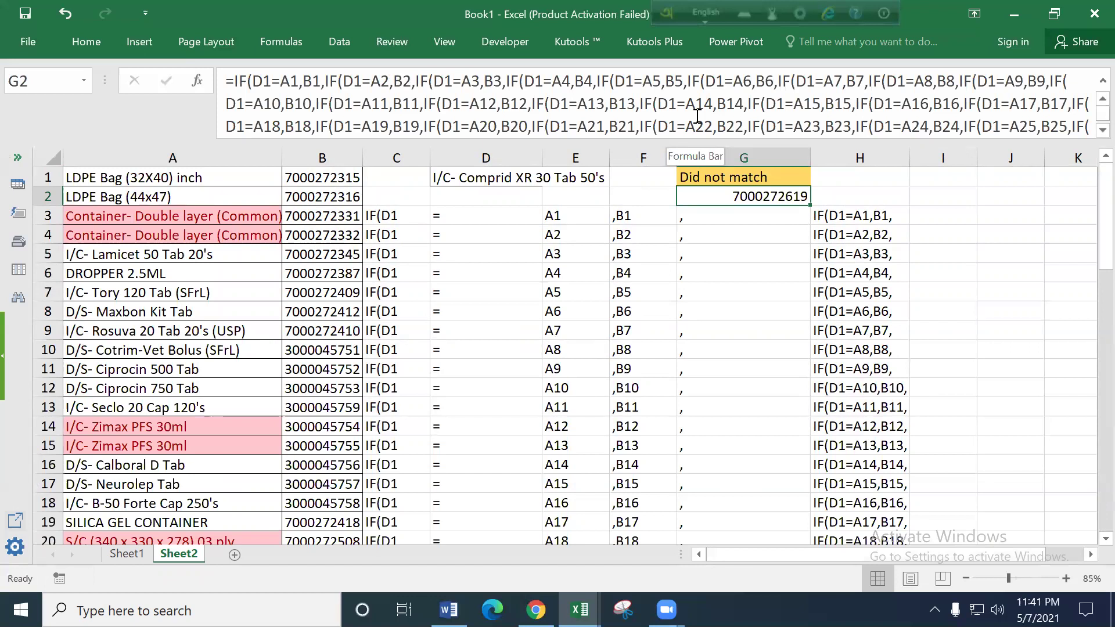
key("Down")
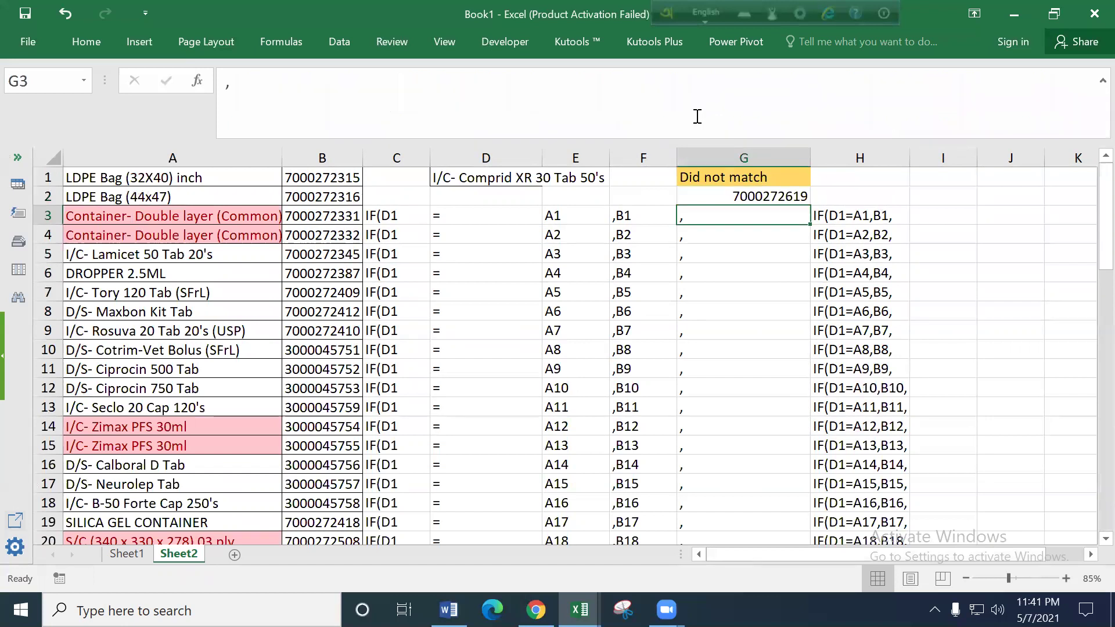
left_click(770, 197)
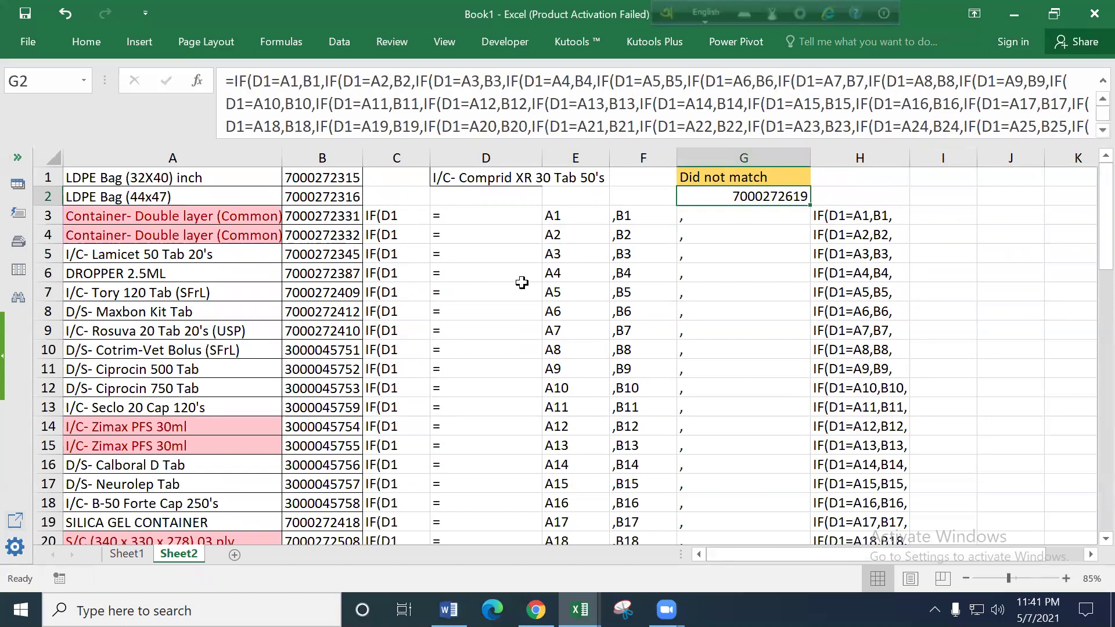
Widen column B slightly and recheck F9 and G2's result.
left_click_drag(363, 157, 373, 158)
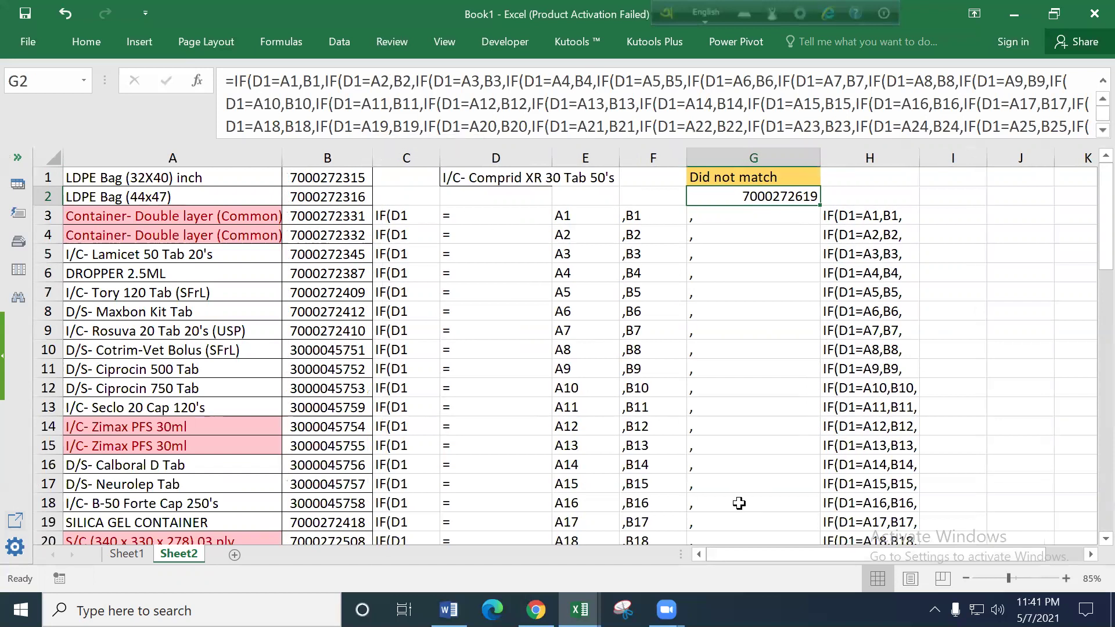
left_click(660, 338)
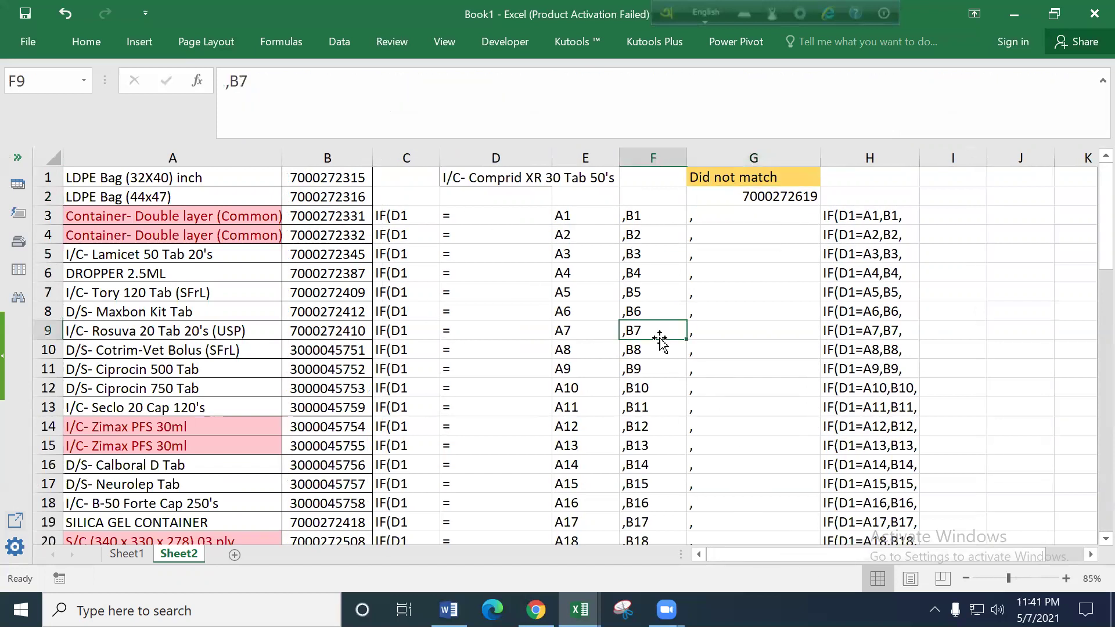
left_click(743, 196)
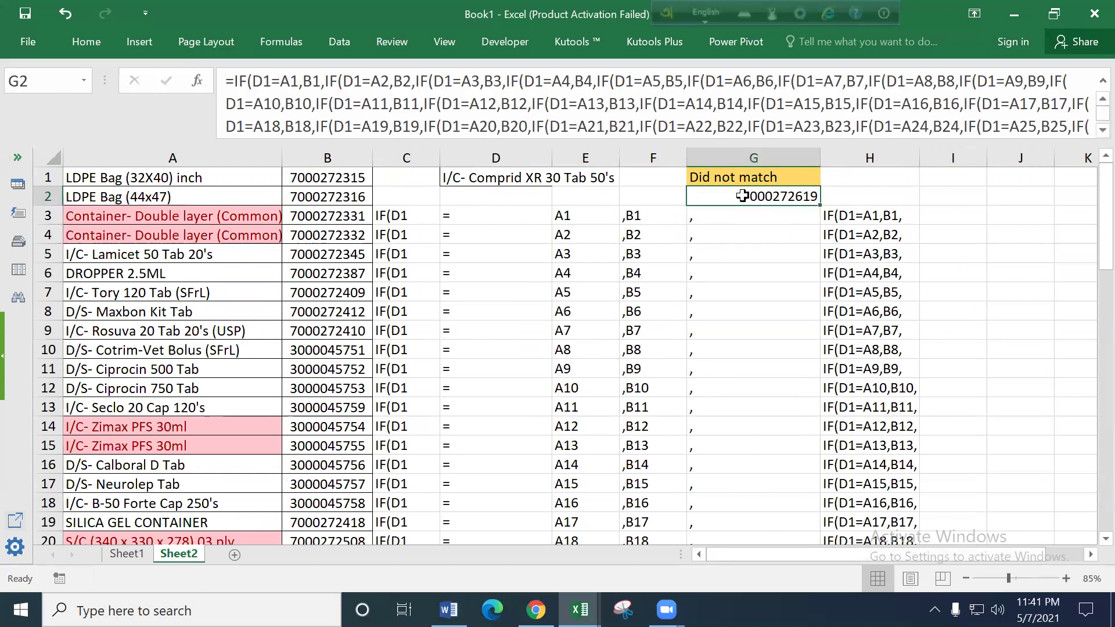